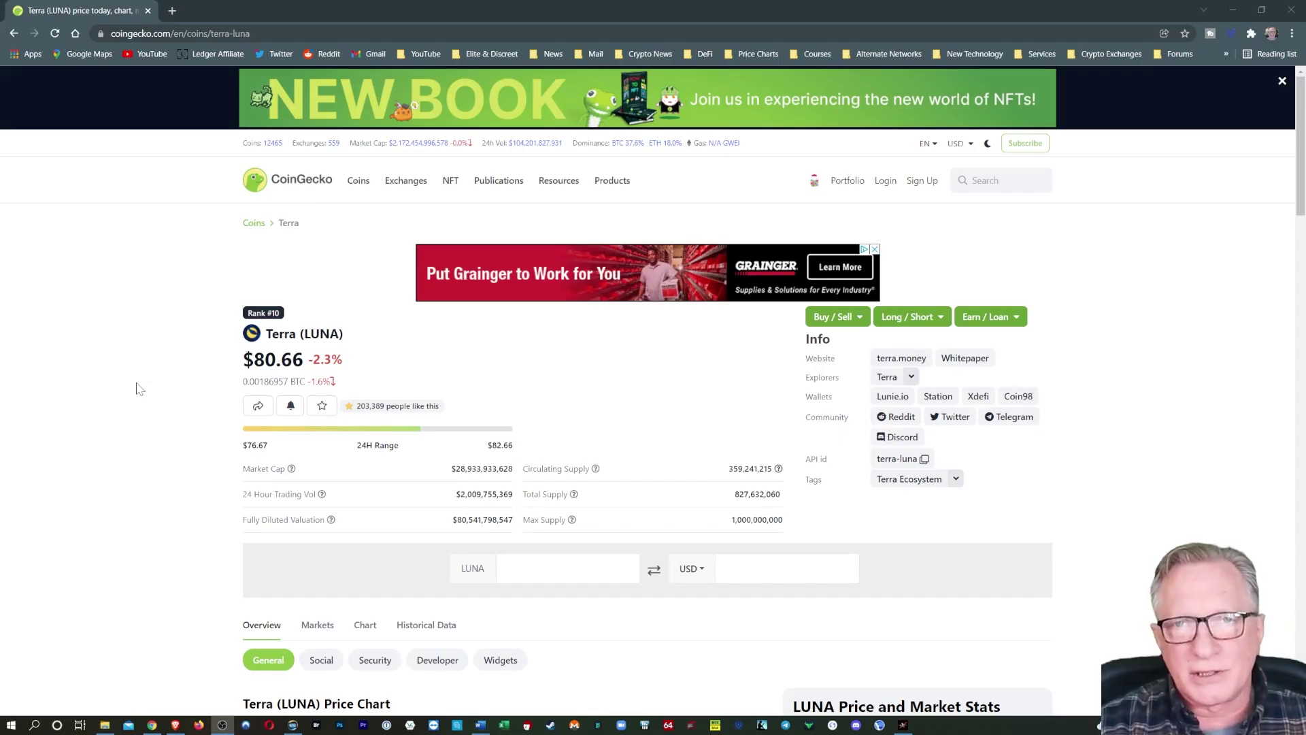
Step: Show the Markets tab on CoinGecko's Terra (LUNA) page and review the exchanges listing LUNA pairs
scroll(194, 468, "down", 4)
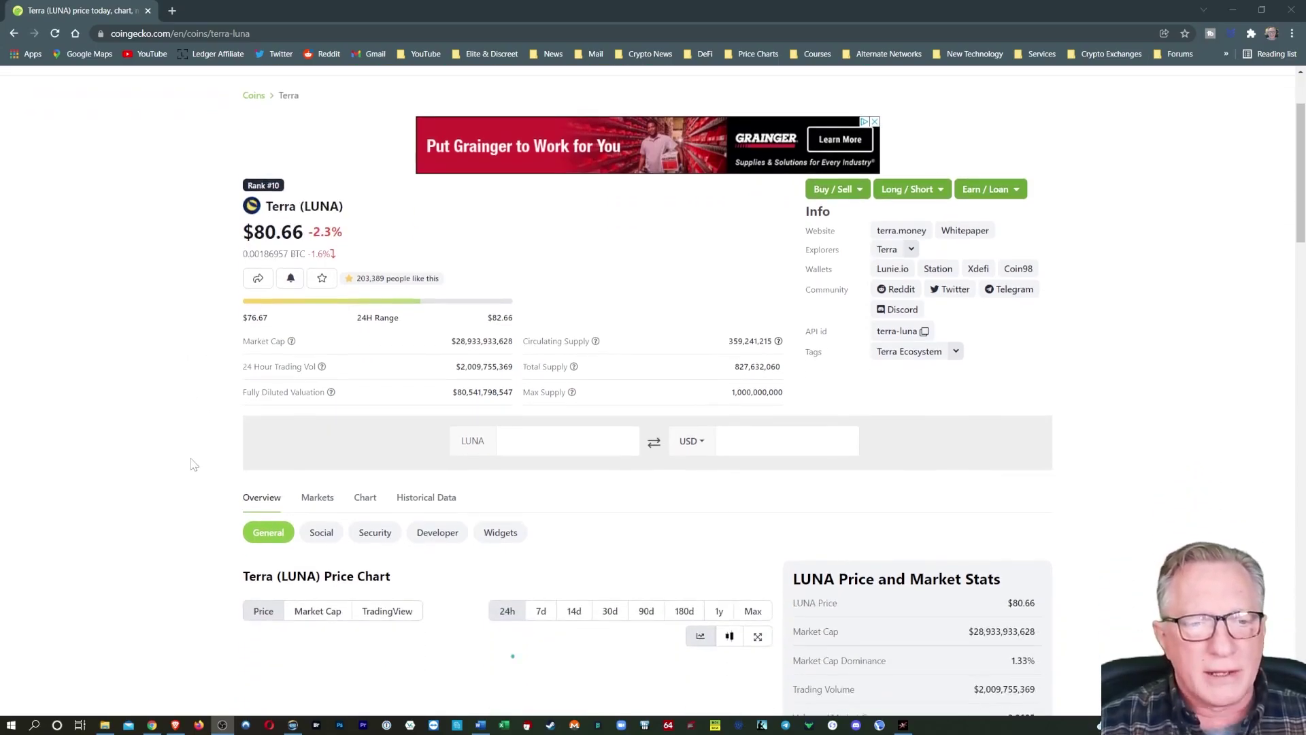
scroll(130, 461, "down", 2)
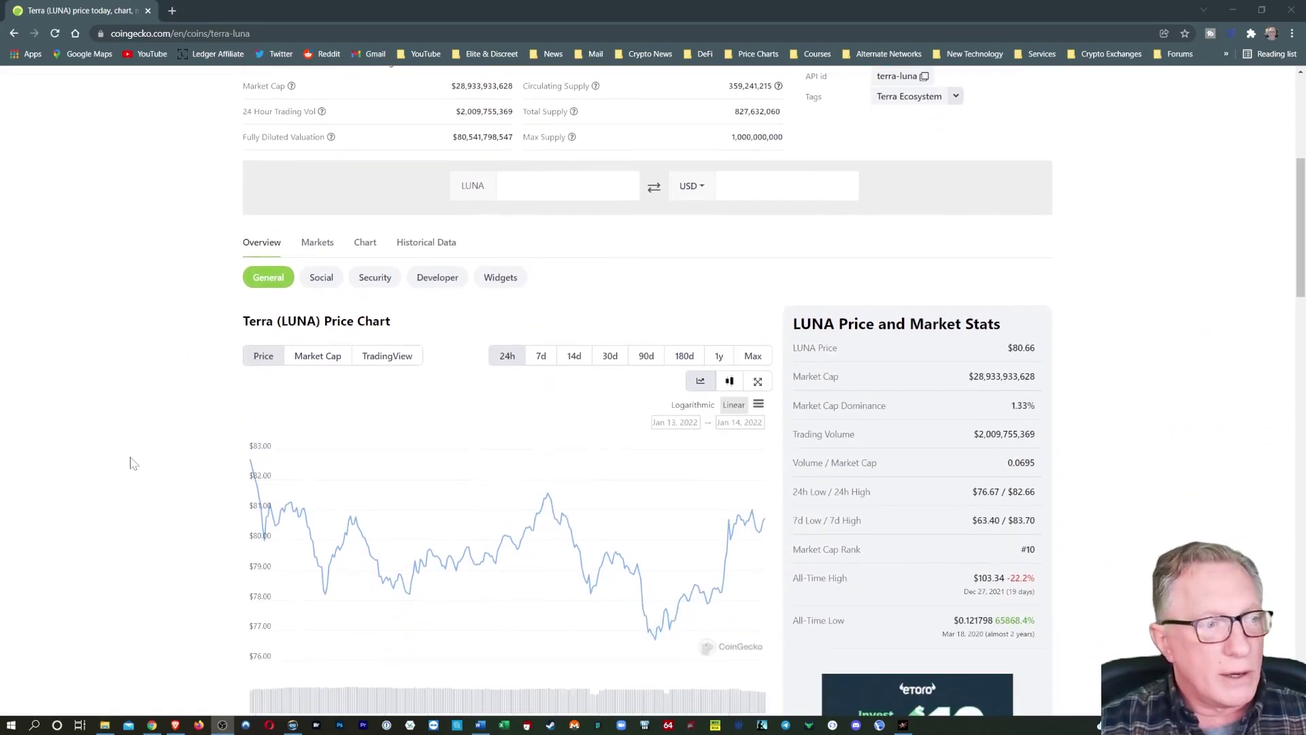
left_click(319, 247)
scroll(152, 449, "down", 3)
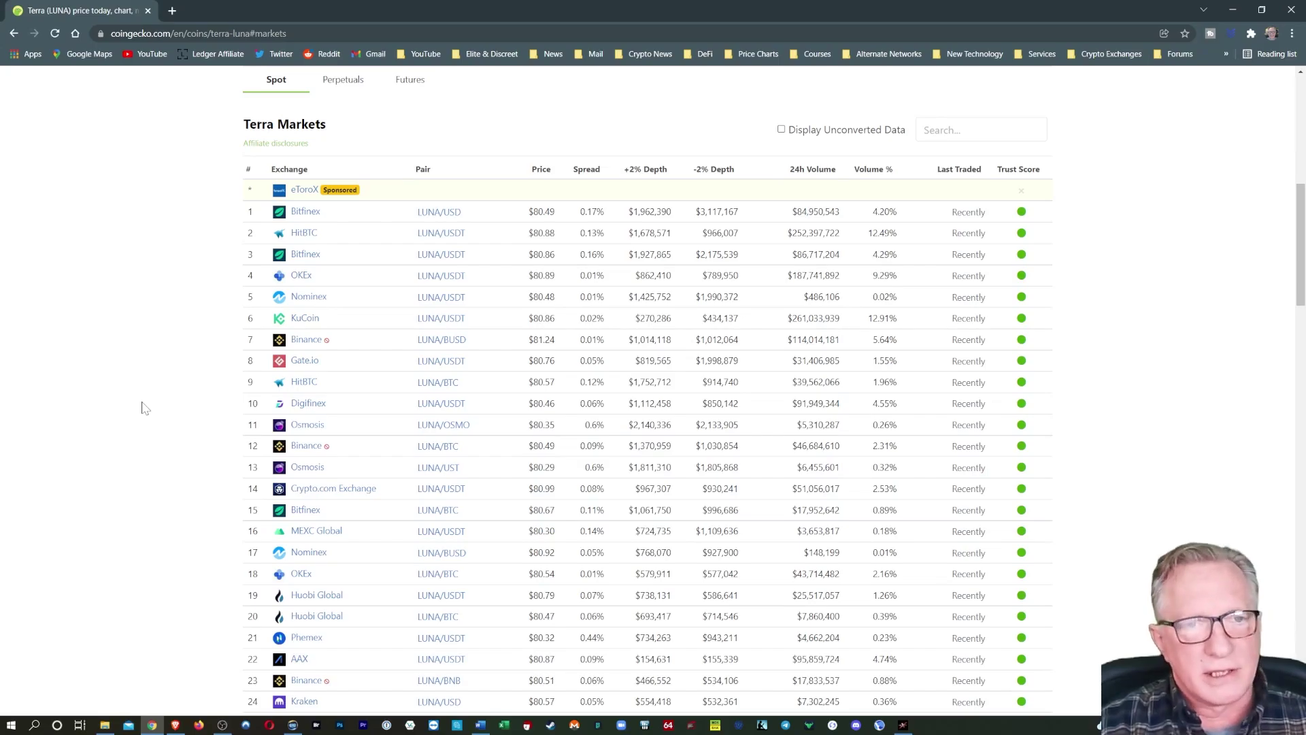
scroll(157, 457, "up", 8)
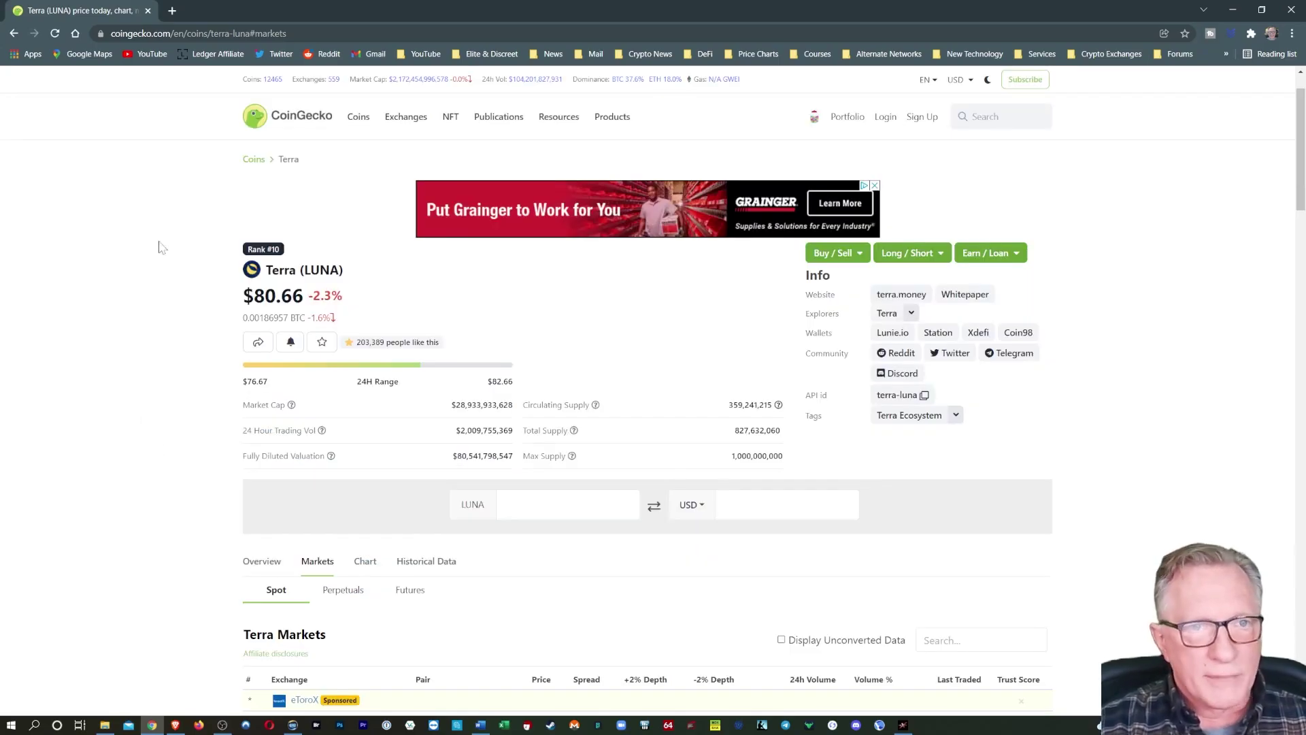
Step: Open the official terra.money website from CoinGecko and browse its homepage
left_click(902, 295)
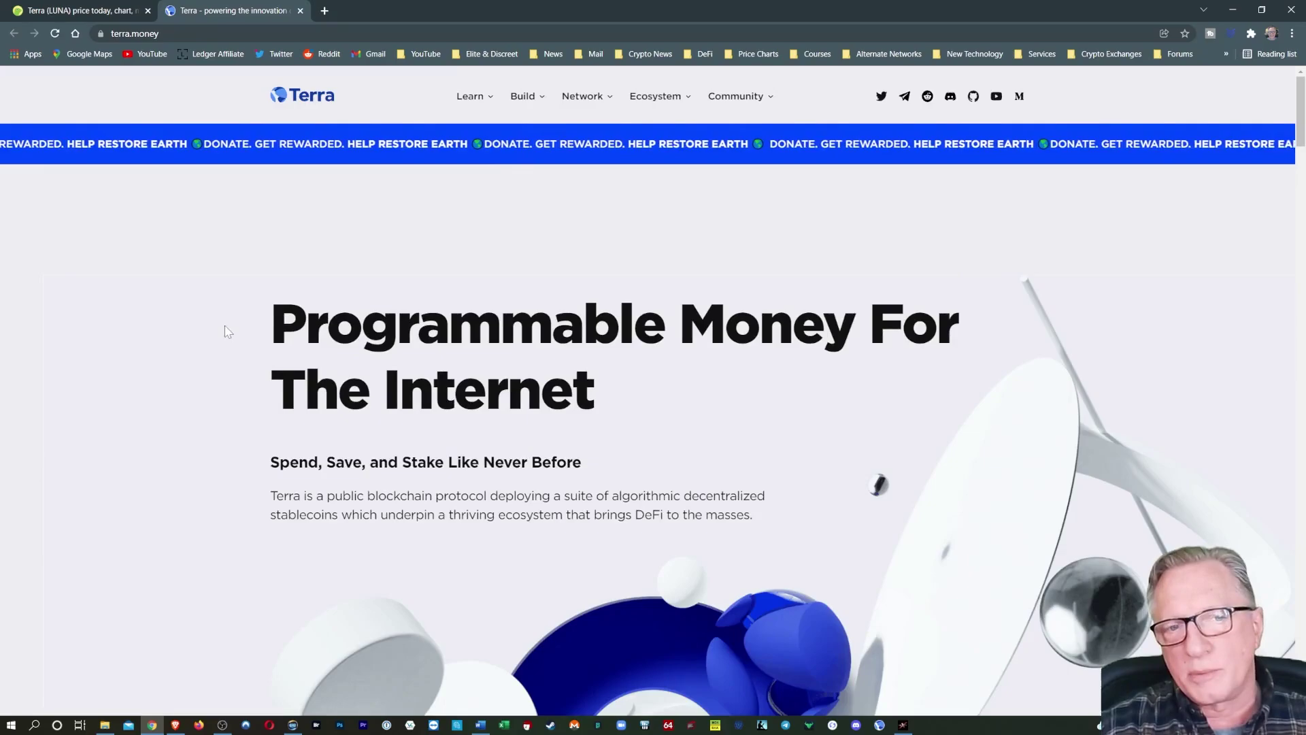
scroll(823, 439, "down", 6)
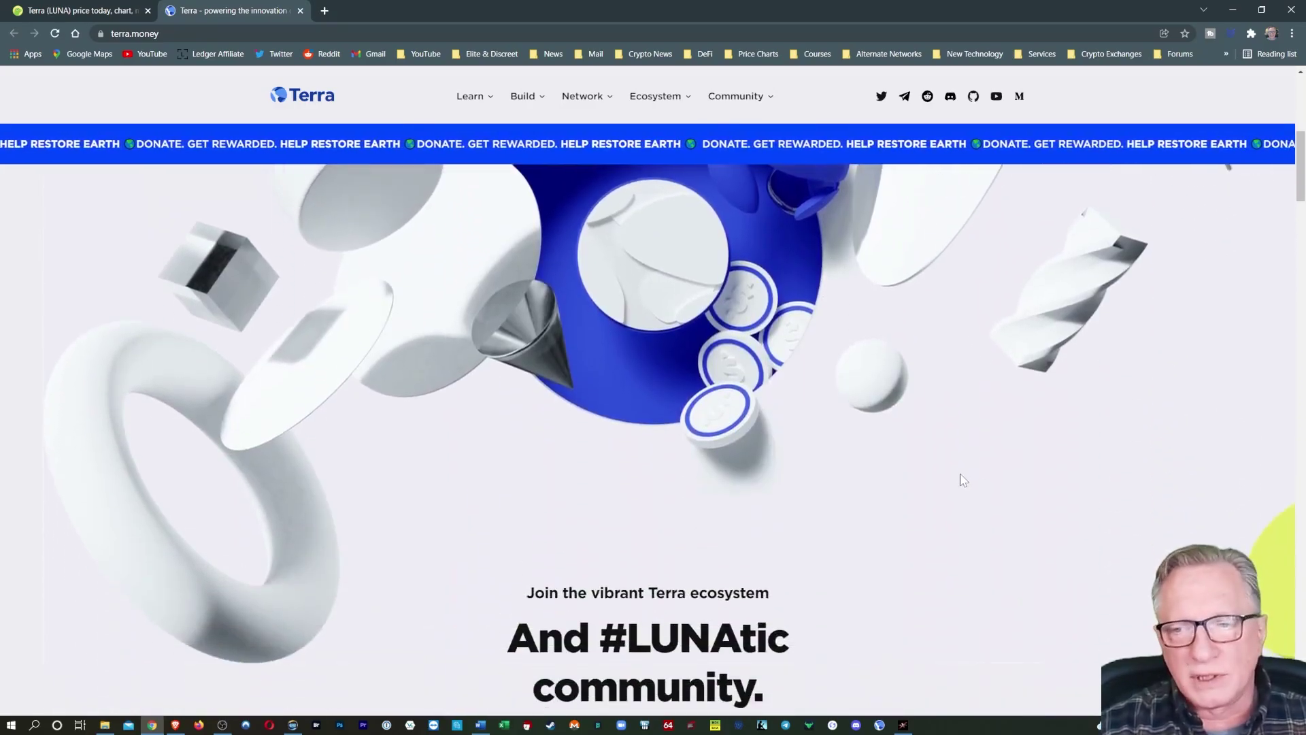
scroll(964, 480, "down", 5)
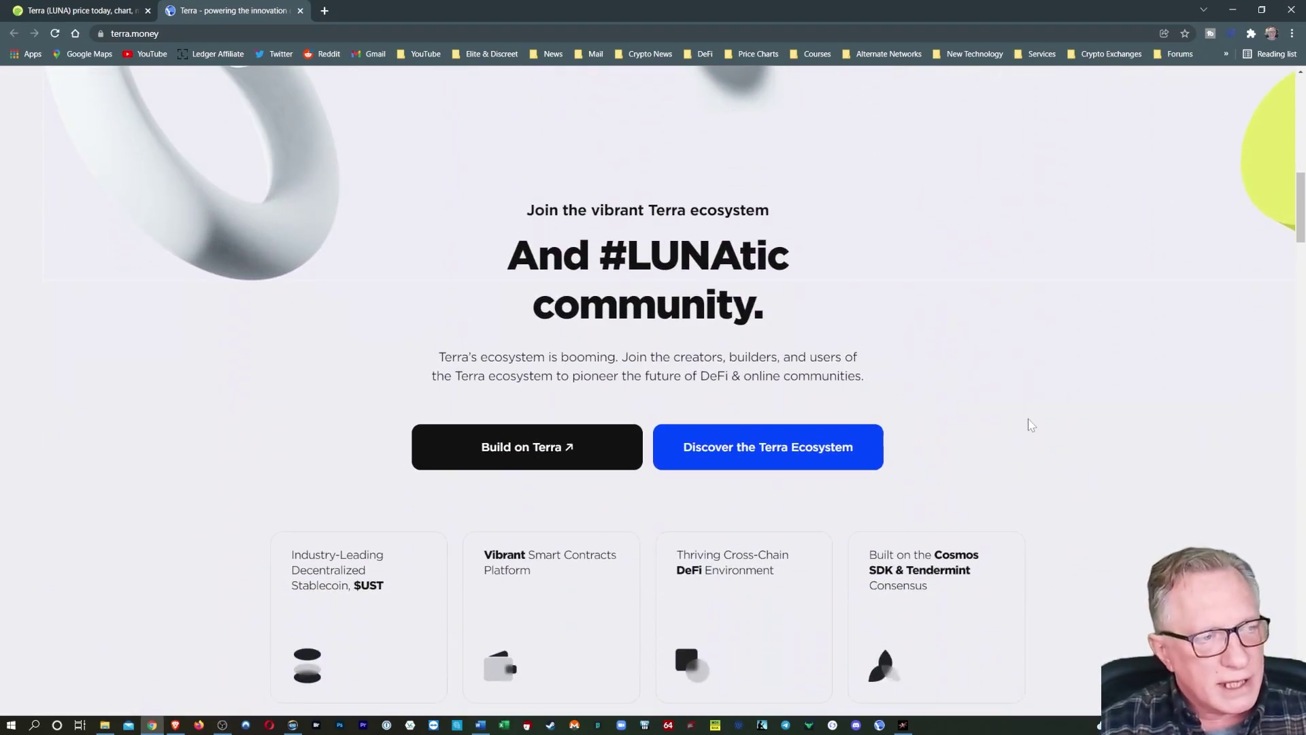
scroll(1000, 446, "up", 10)
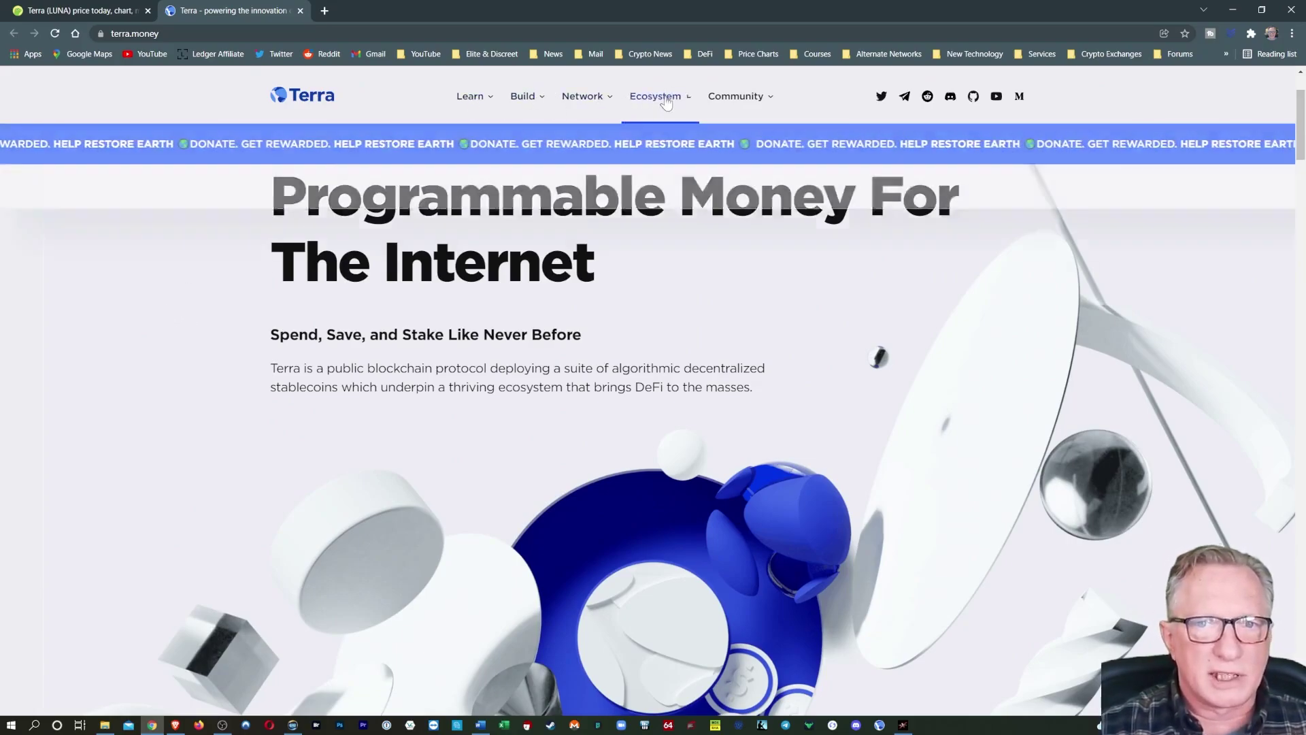
Step: Preview the Ecosystem, Network, Build and Learn menus, then launch the Terra Station web wallet from Learn
left_click(652, 98)
left_click(577, 102)
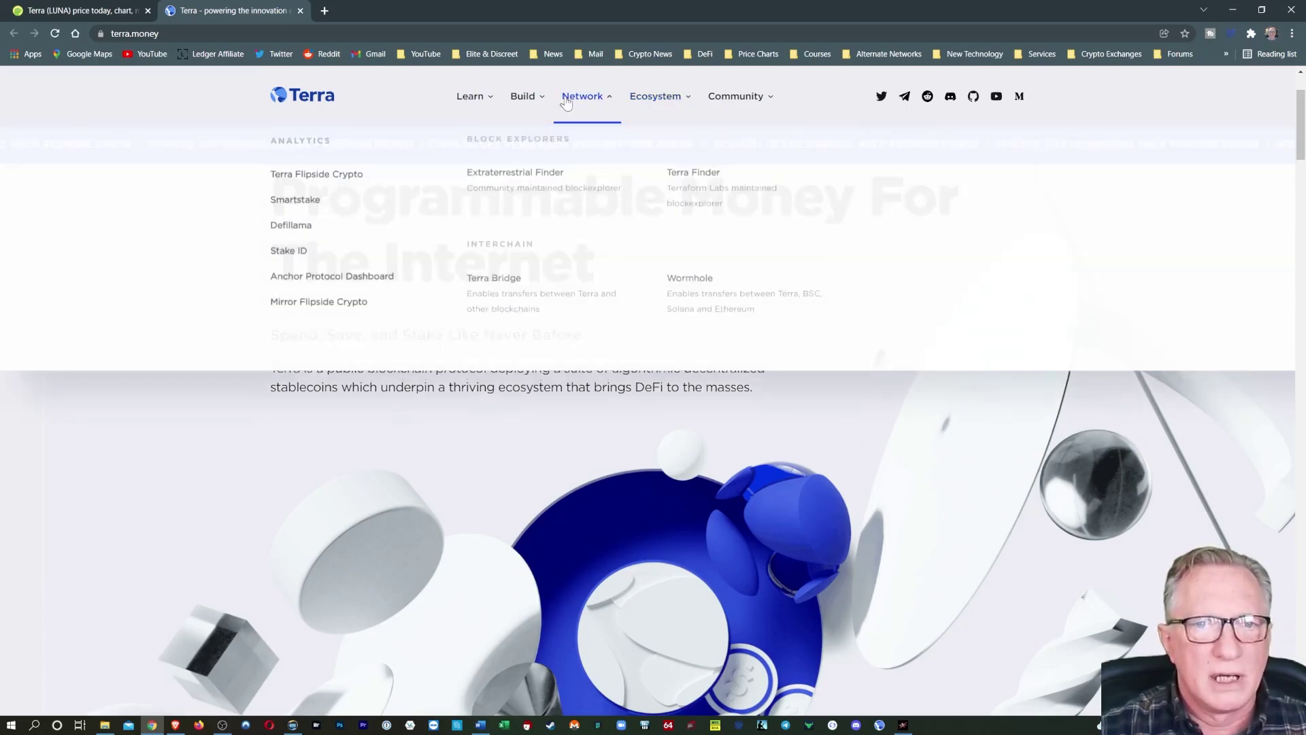
left_click(524, 104)
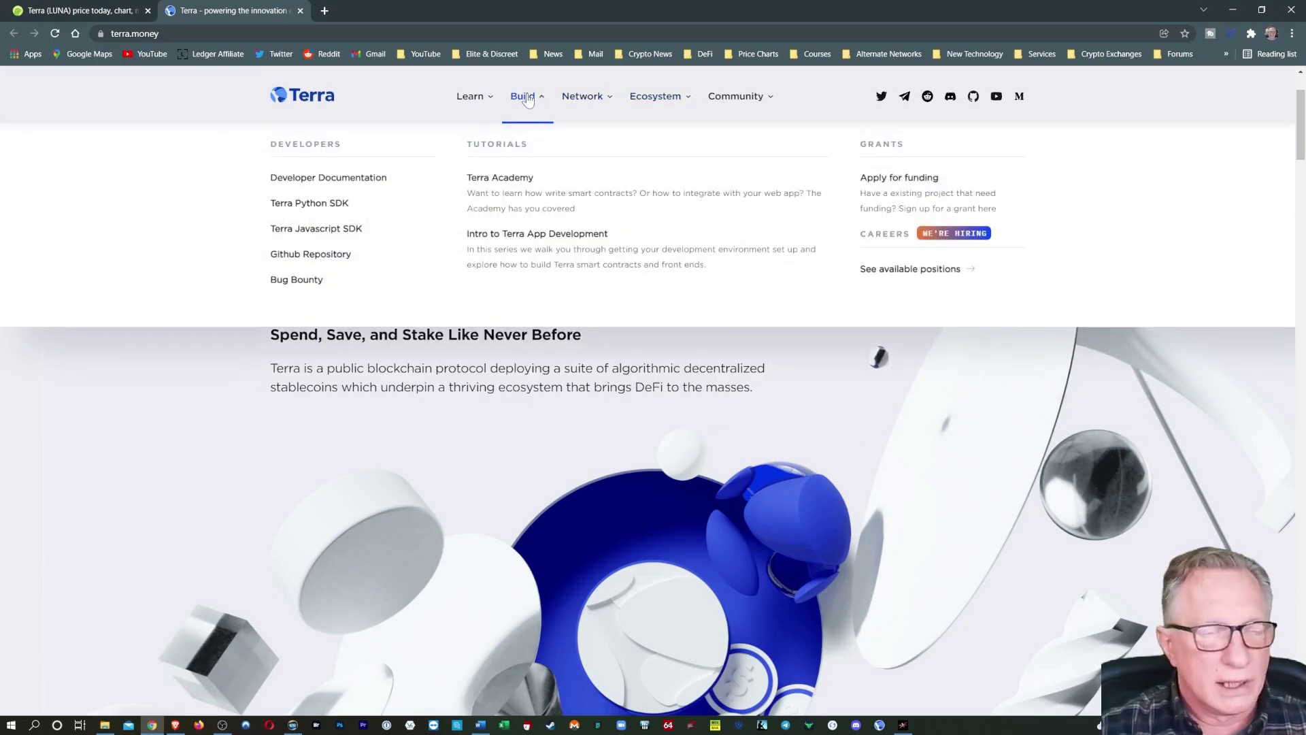
left_click(472, 98)
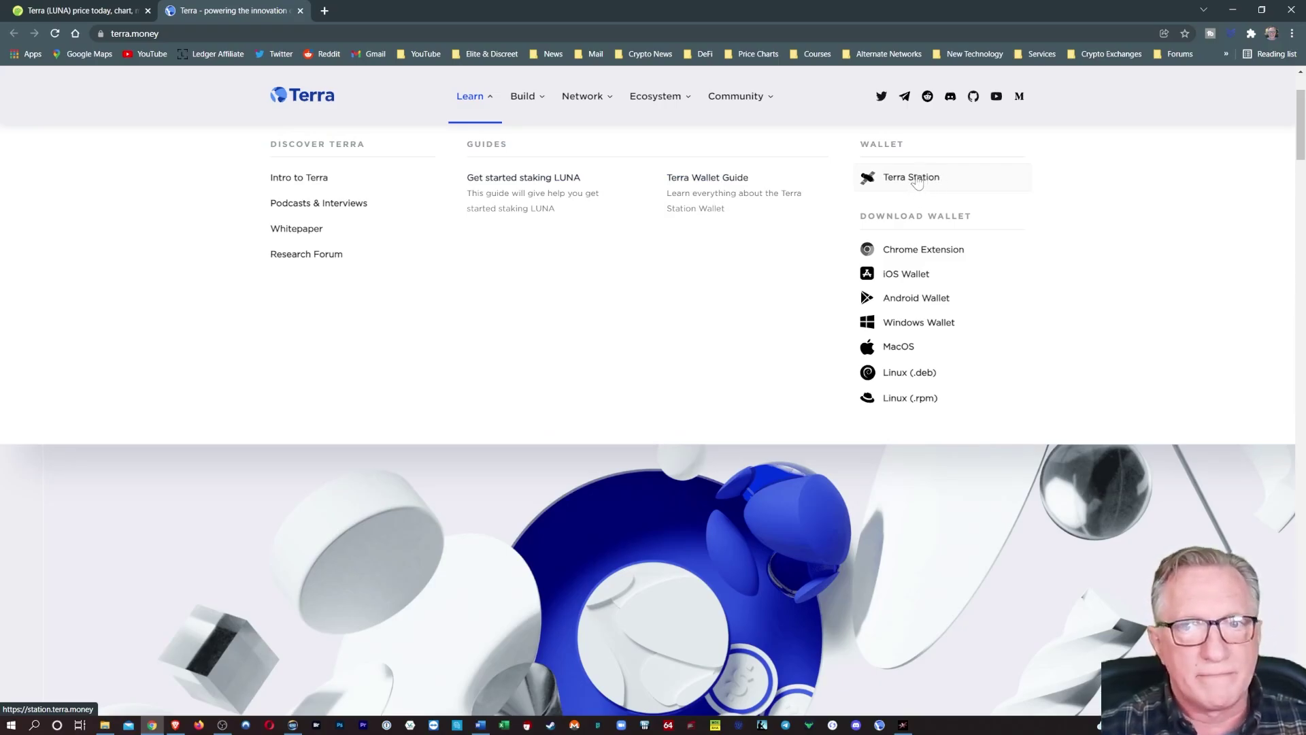
left_click(907, 180)
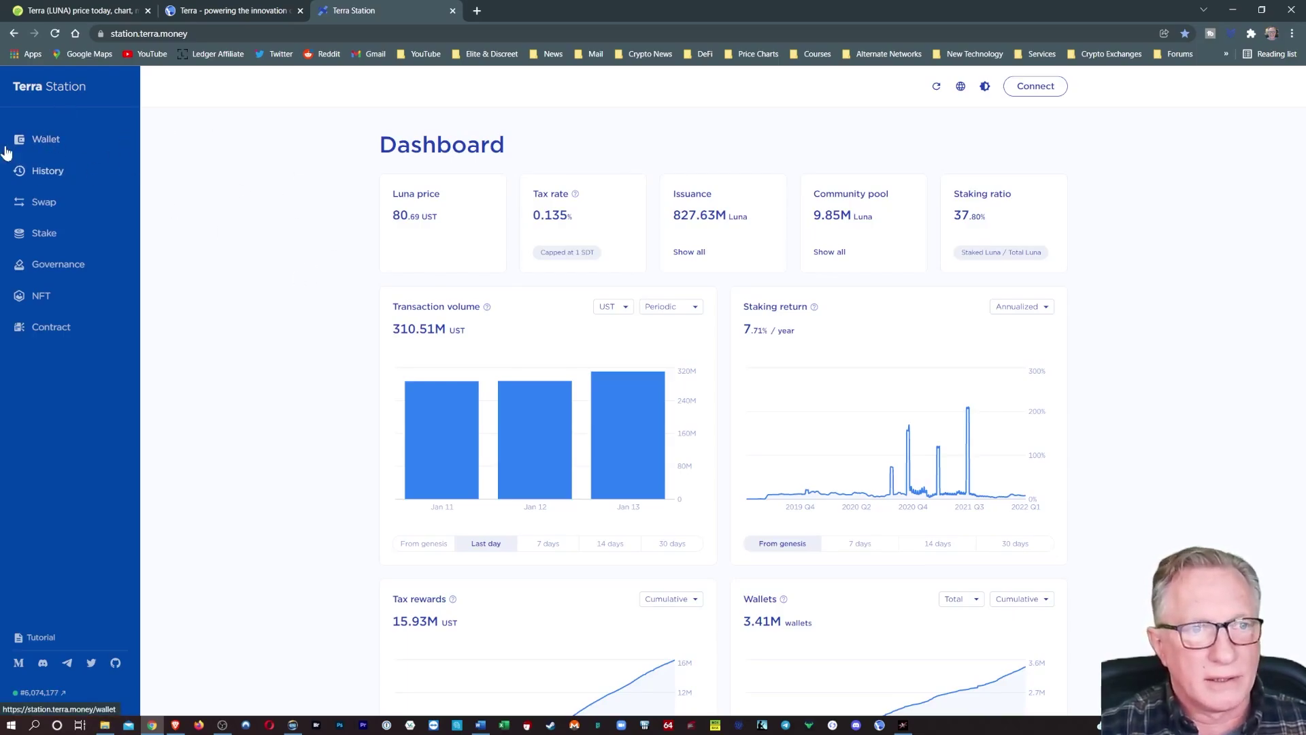
Step: Visit the Wallet, History, Swap, Stake, Governance and NFT pages, ending back on Wallet
left_click(45, 143)
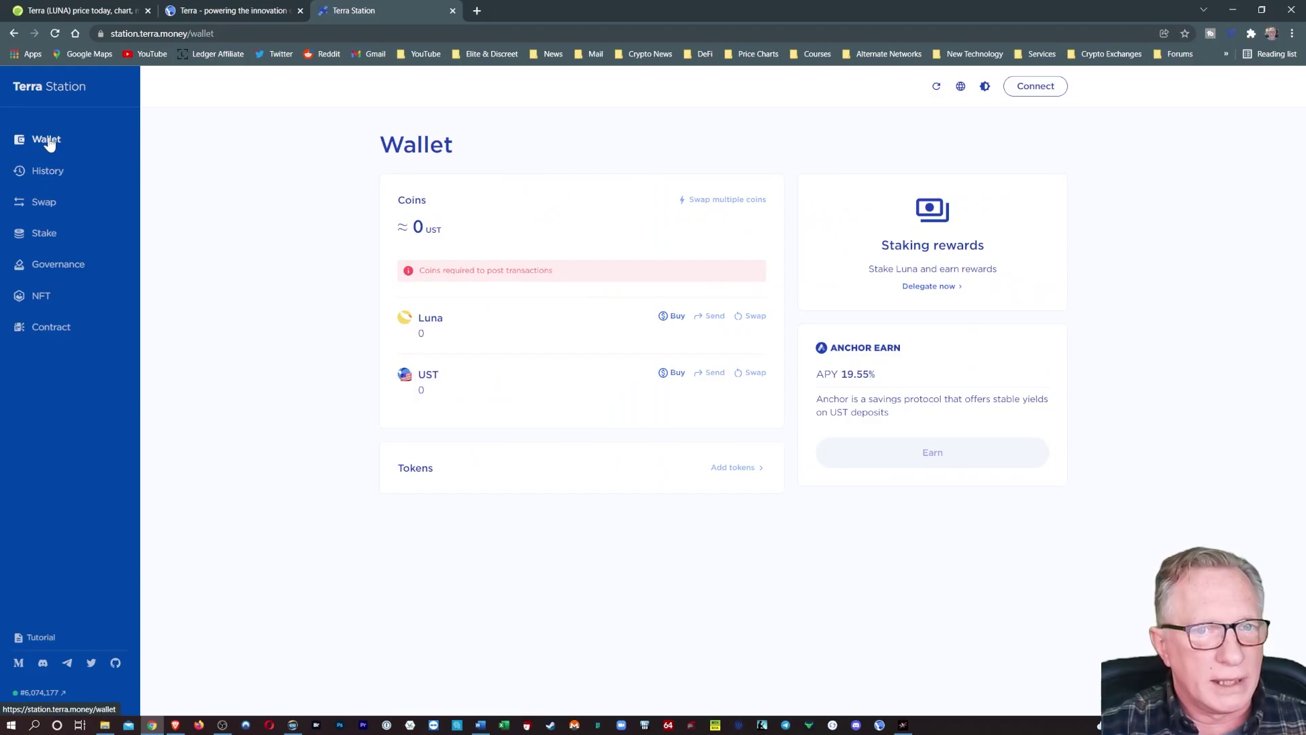
left_click(49, 173)
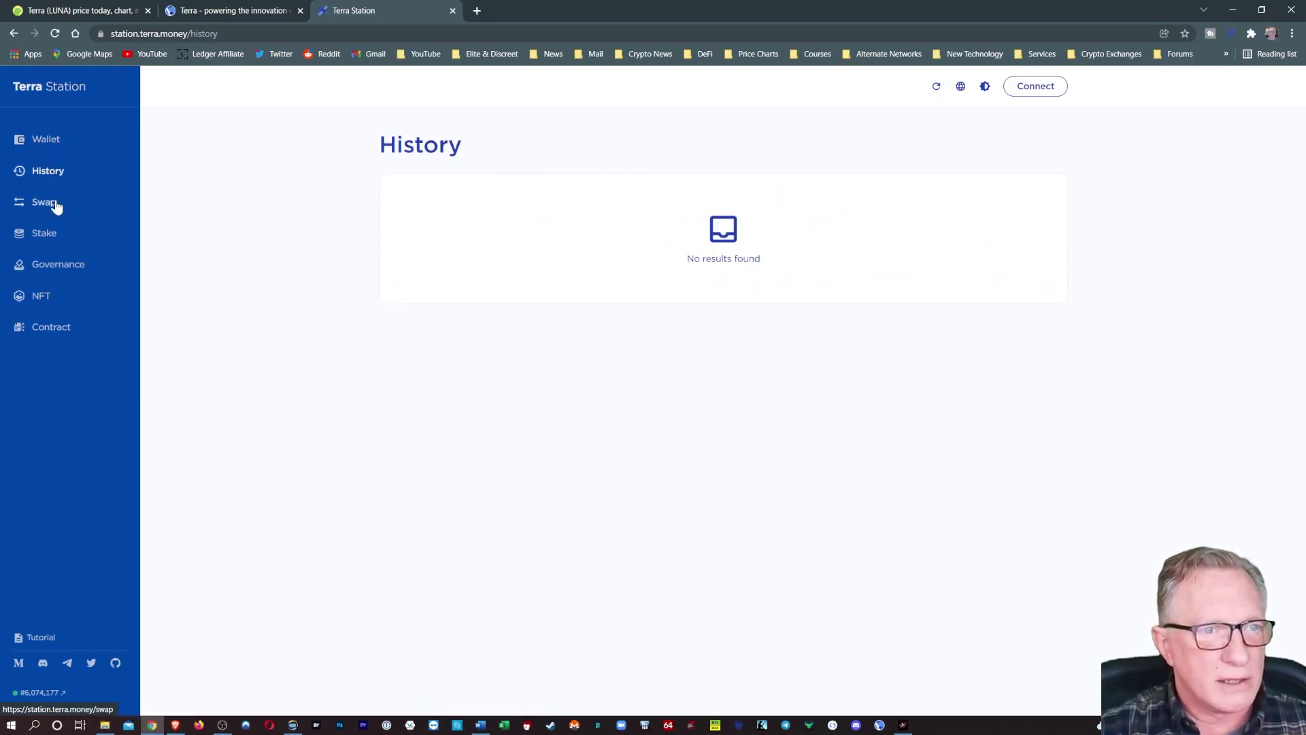
left_click(56, 208)
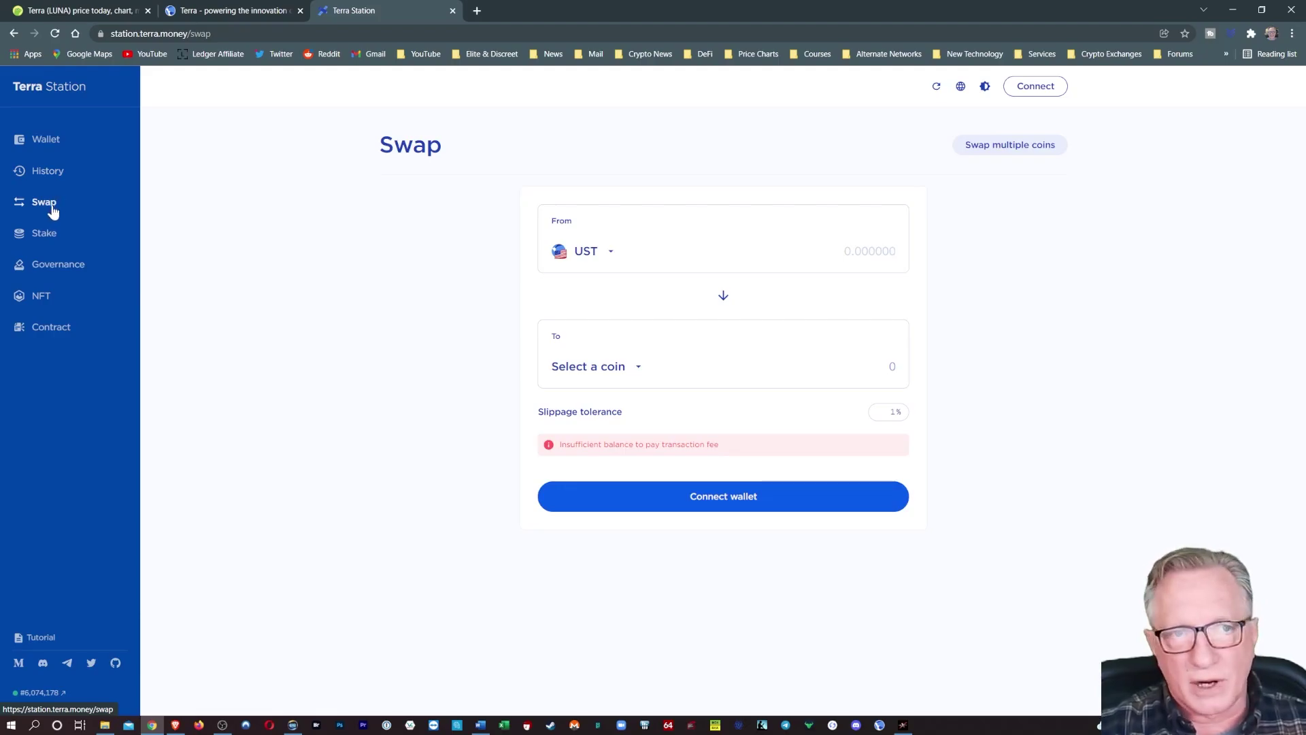
left_click(44, 234)
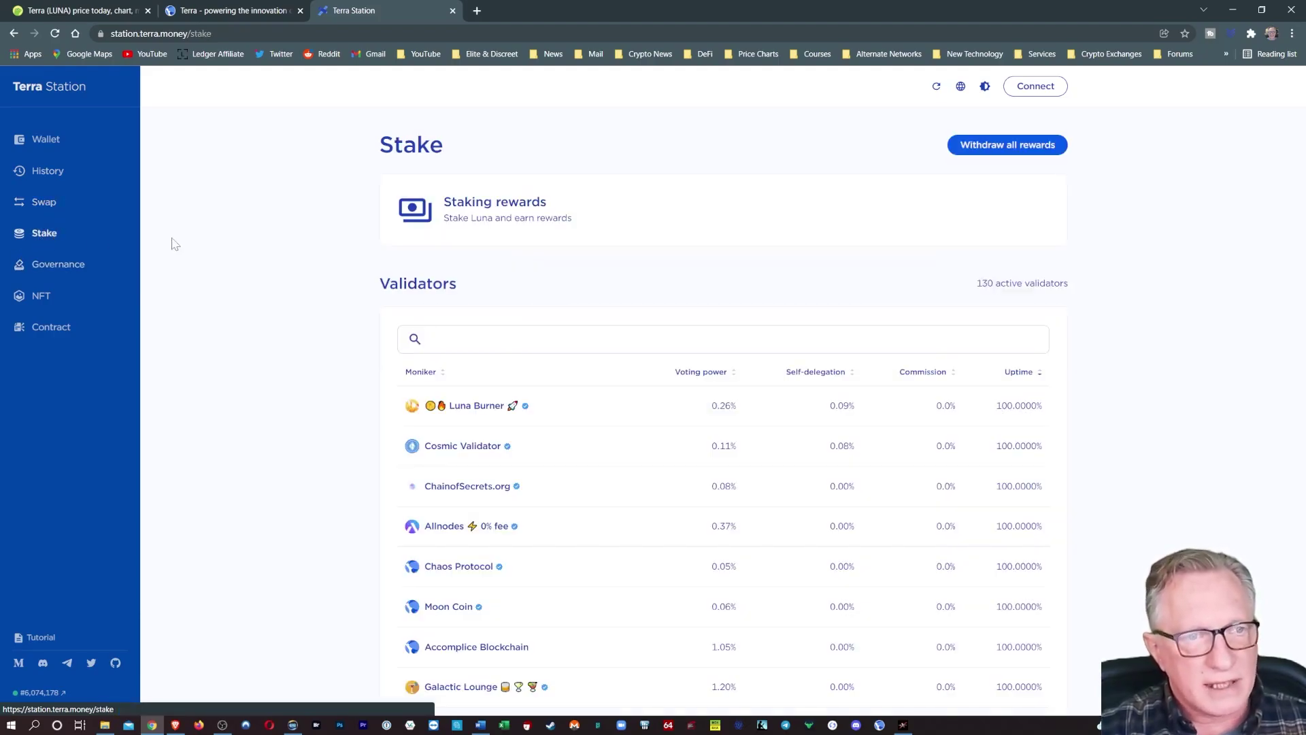
left_click(63, 272)
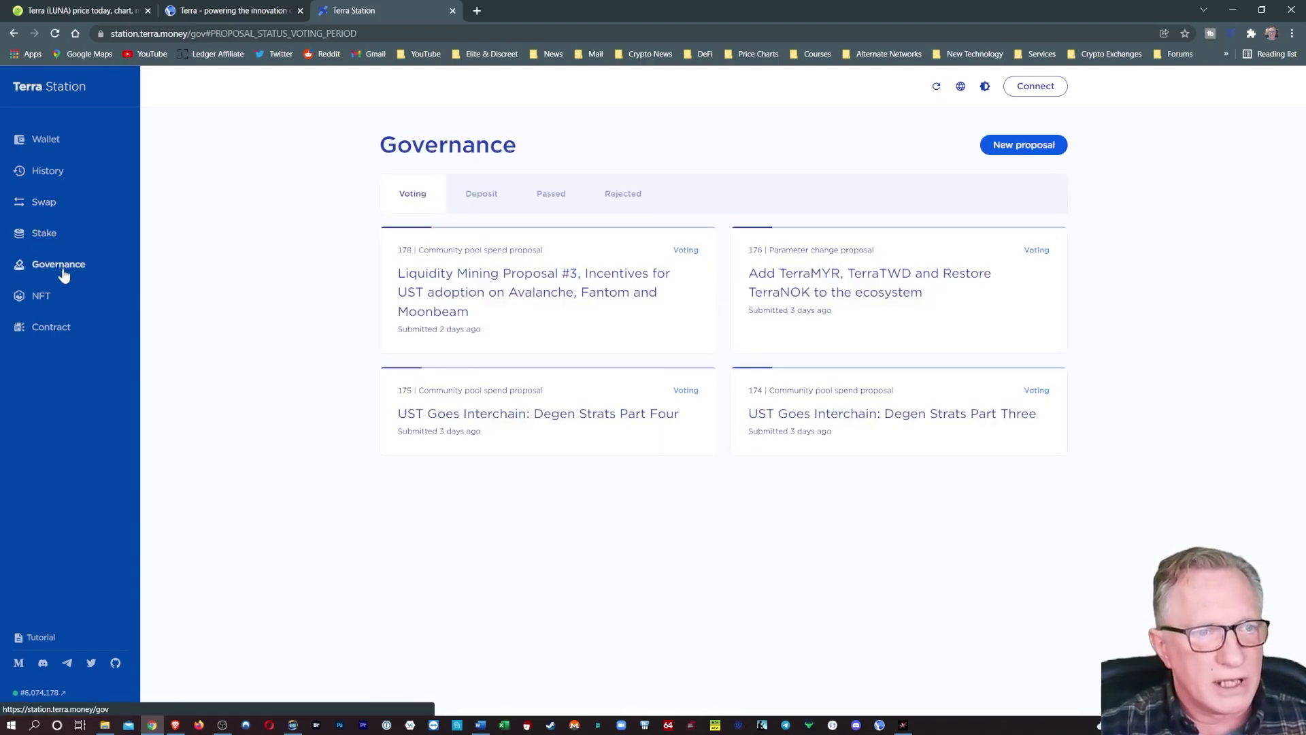
left_click(37, 296)
left_click(42, 148)
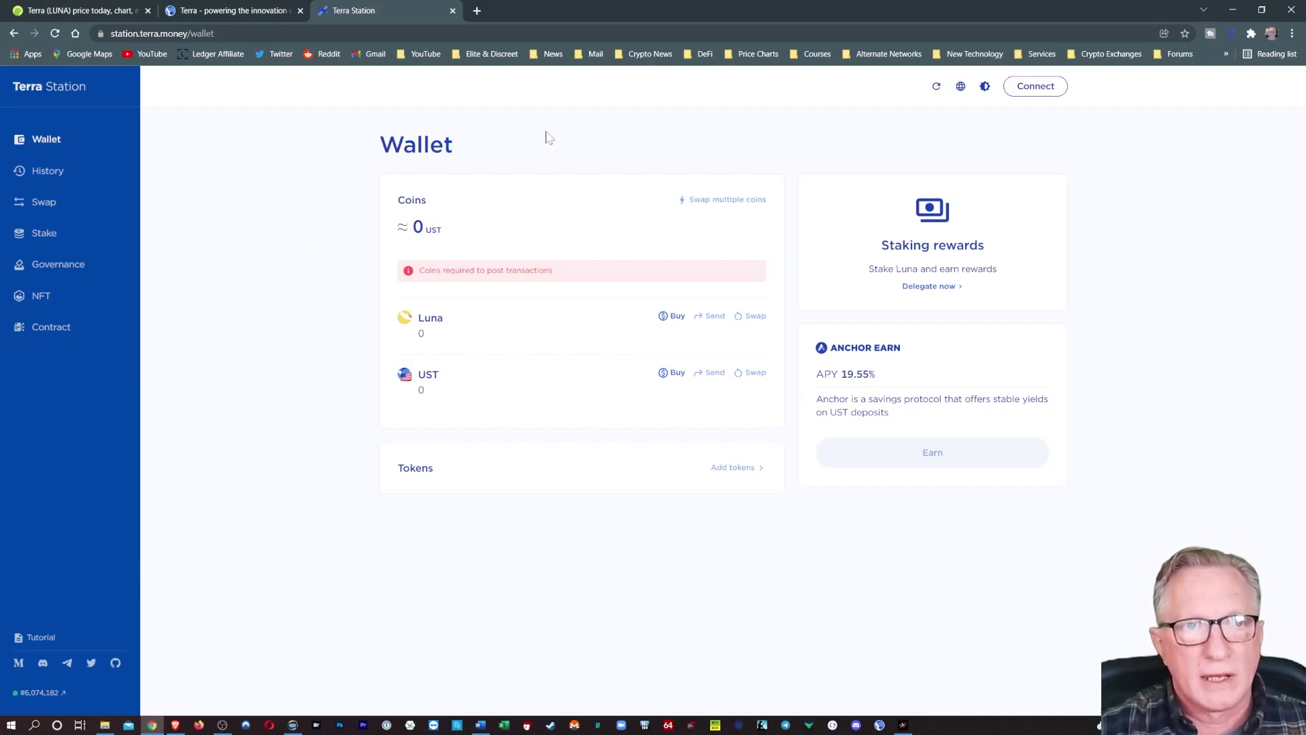
Step: Add the Terra Station Wallet extension to Chrome from its Web Store page via terra.money's Learn menu
left_click(212, 12)
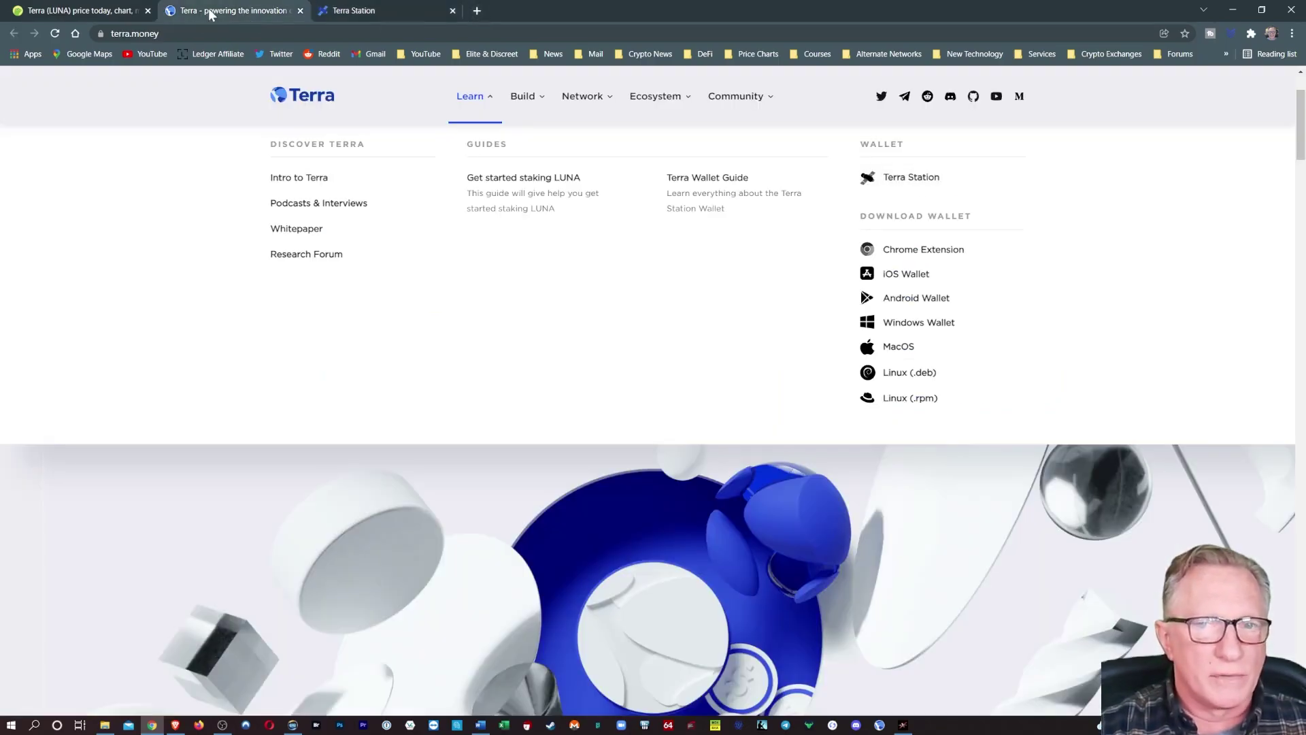
left_click(912, 257)
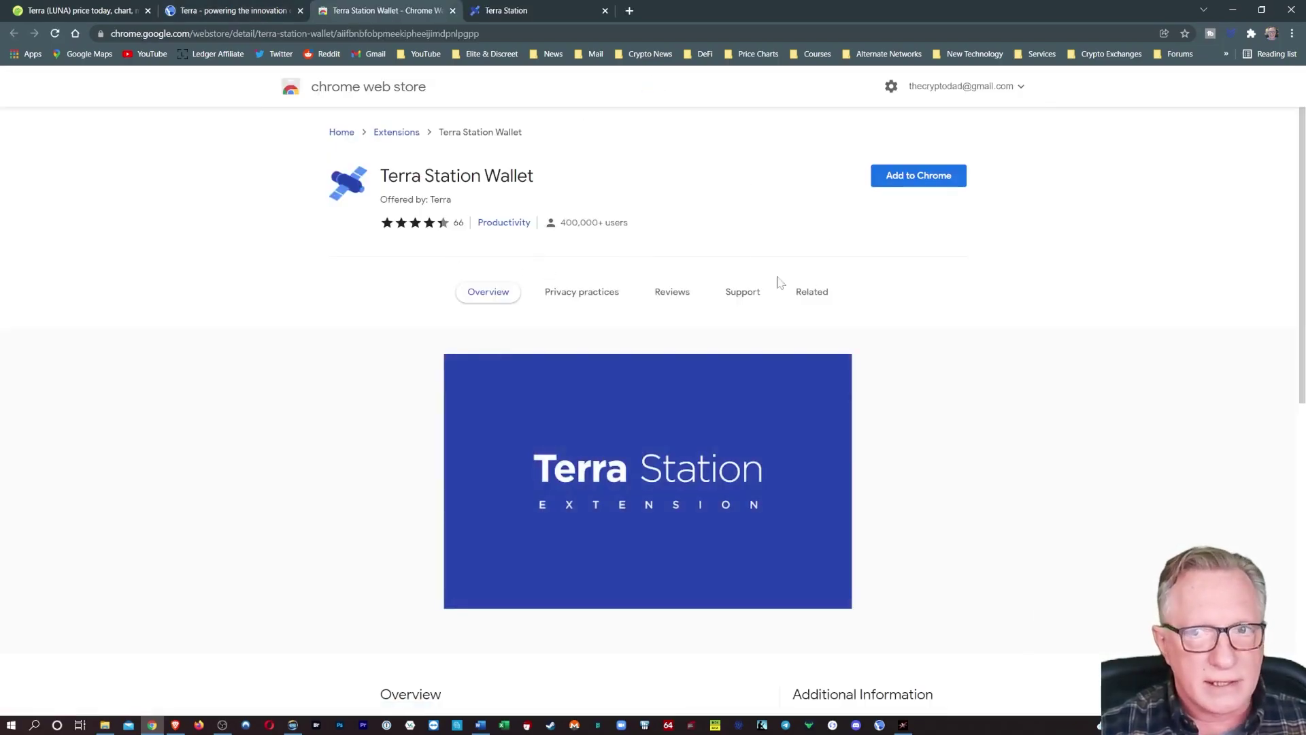
left_click(920, 180)
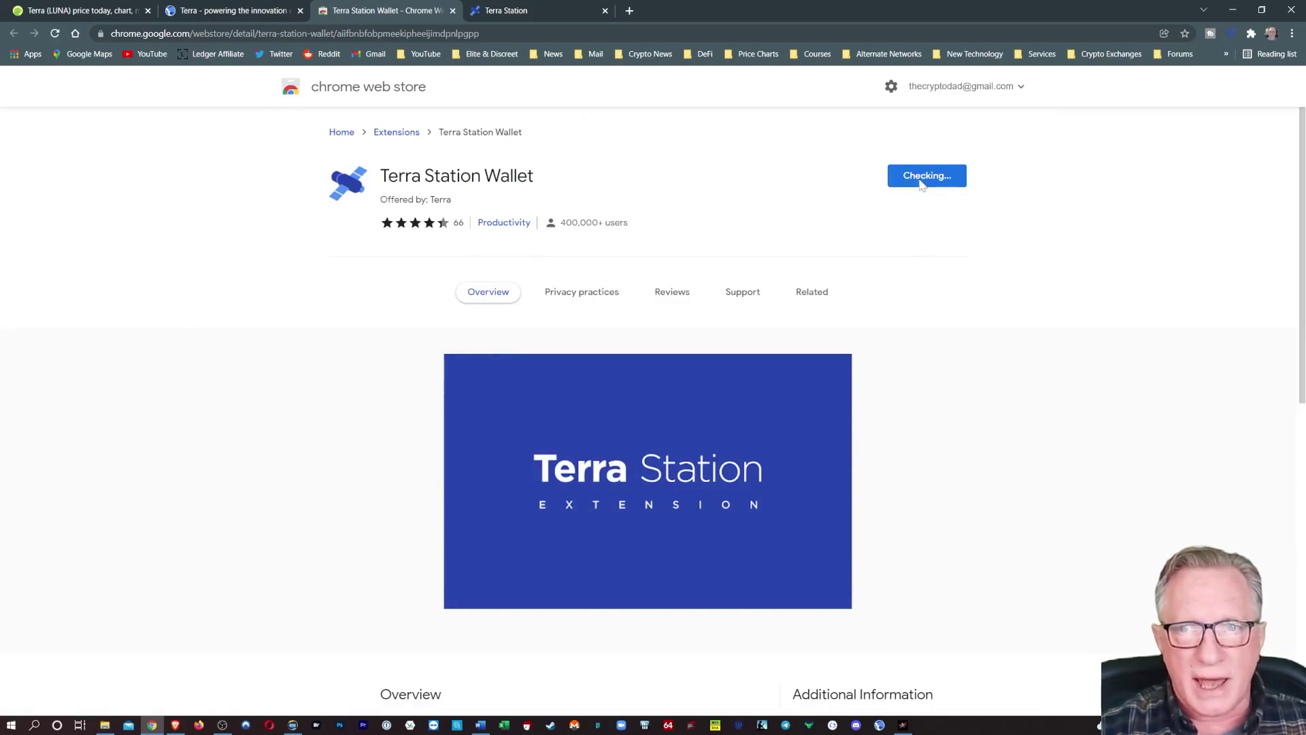
left_click(675, 140)
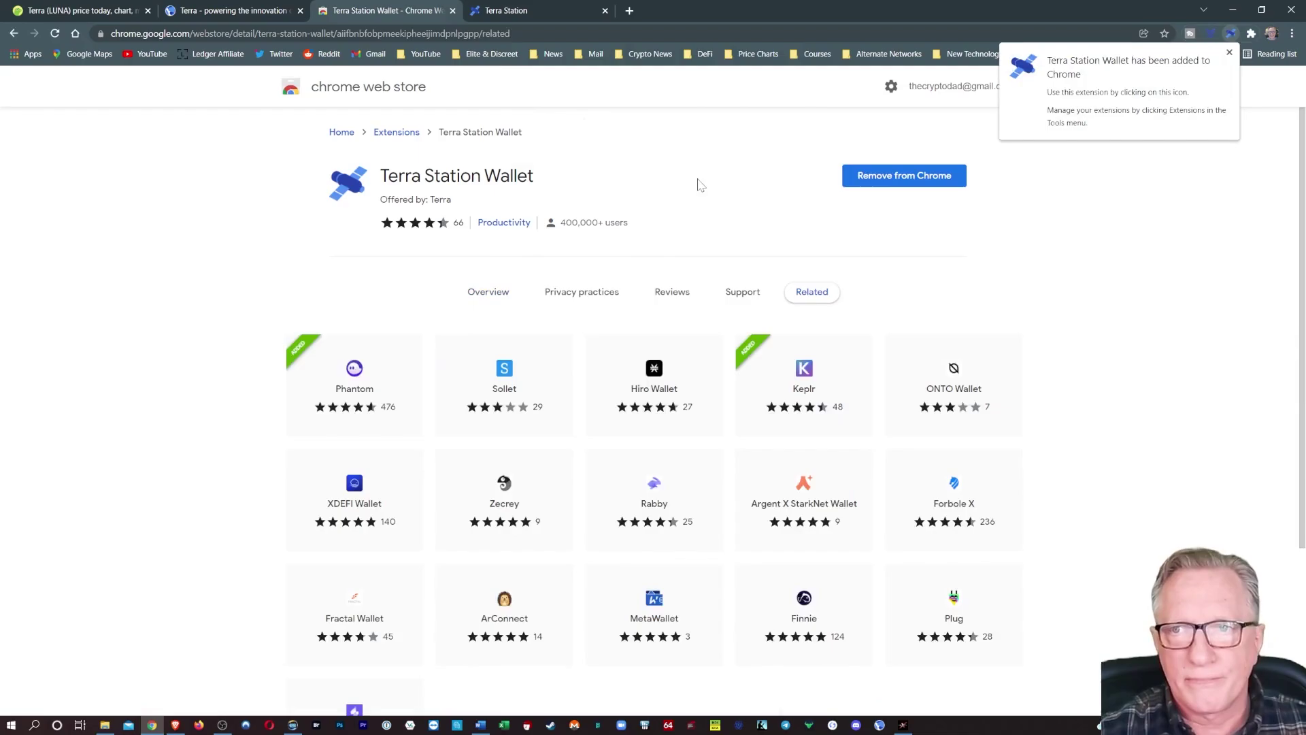
left_click(1230, 53)
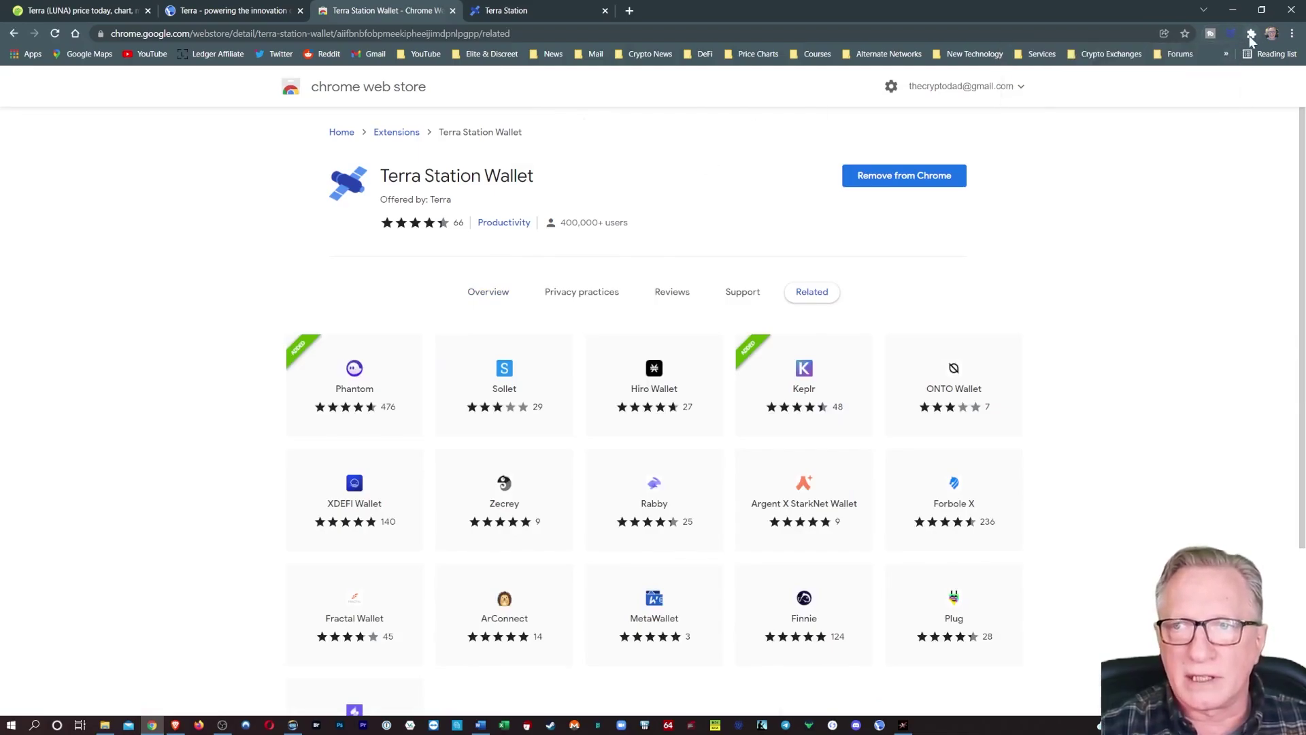
Step: Launch the Terra Station Wallet extension from the browser's extensions list
left_click(1250, 36)
scroll(1165, 274, "down", 2)
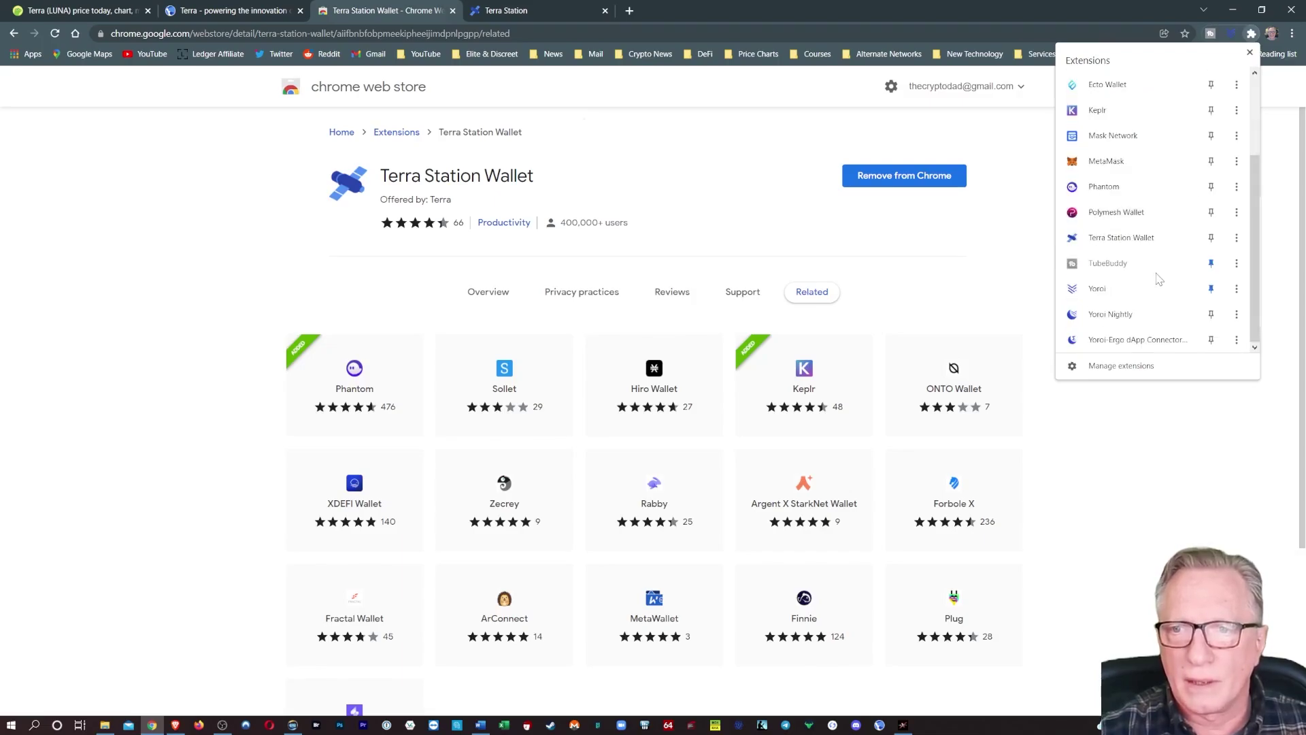
left_click(1118, 241)
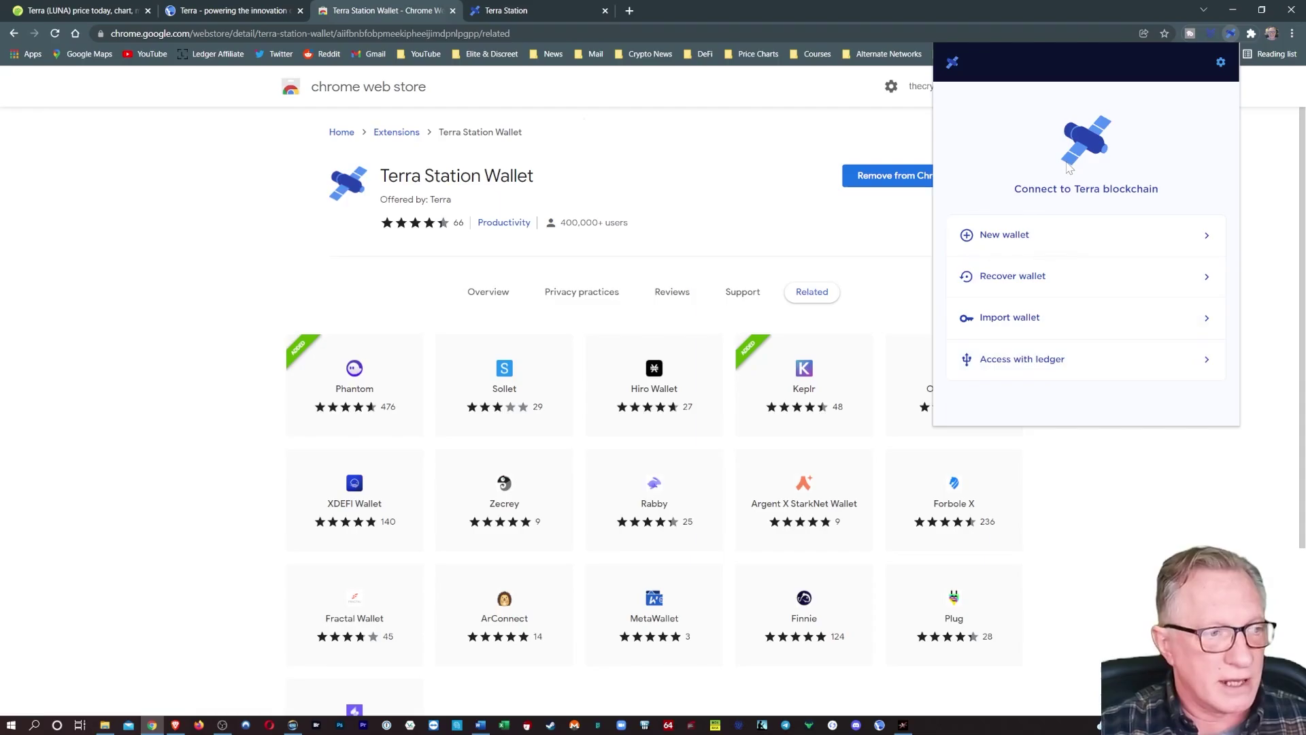
Step: Close the Terra Station extension popup and minimize Chrome to reveal the desktop
left_click(708, 111)
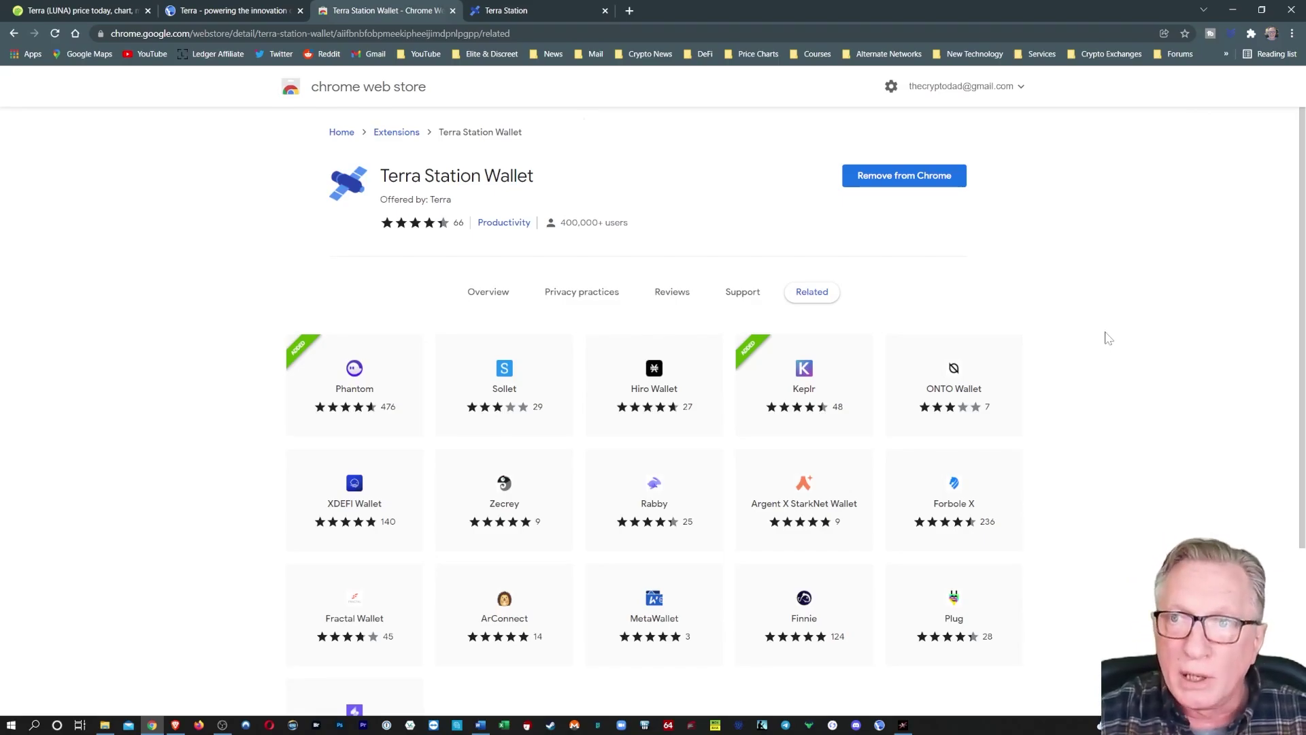
left_click(1221, 17)
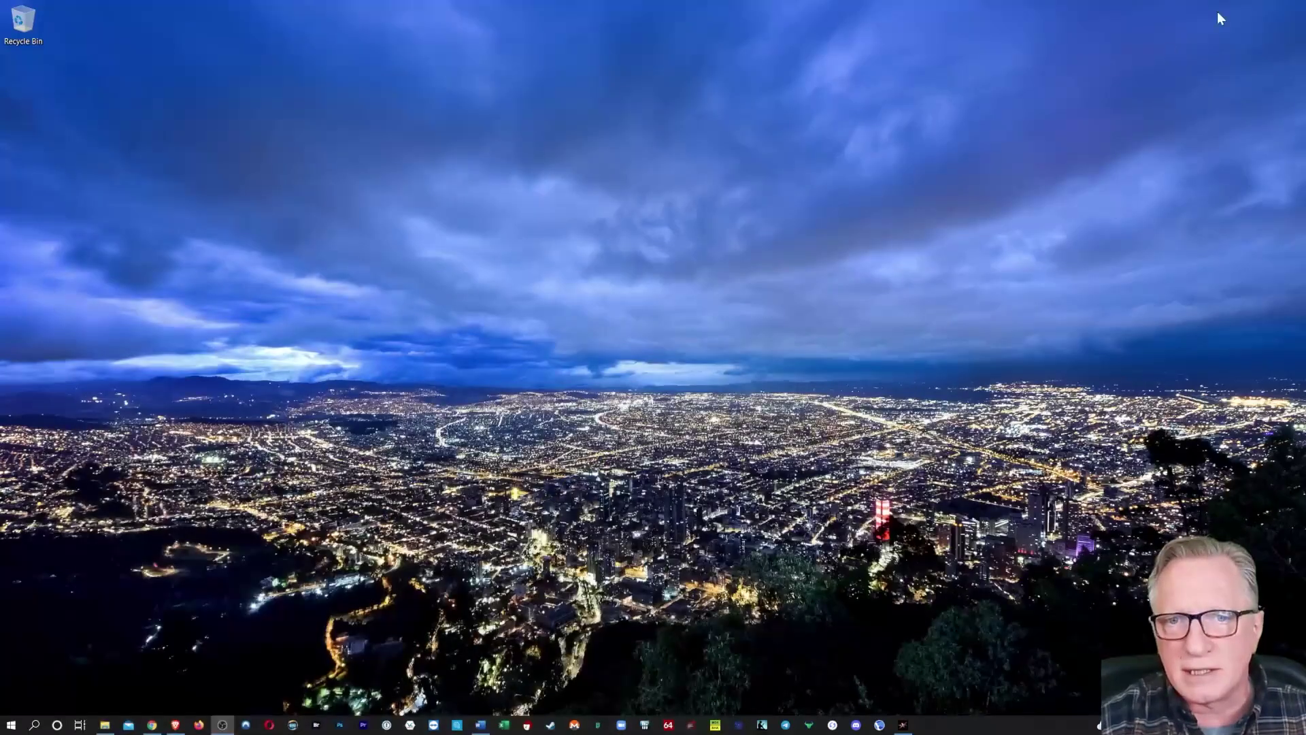
Step: Launch Ledger Live from the taskbar to its synchronized Accounts list (983.2 MATIC, 1,058.2 ALGO)
left_click(832, 725)
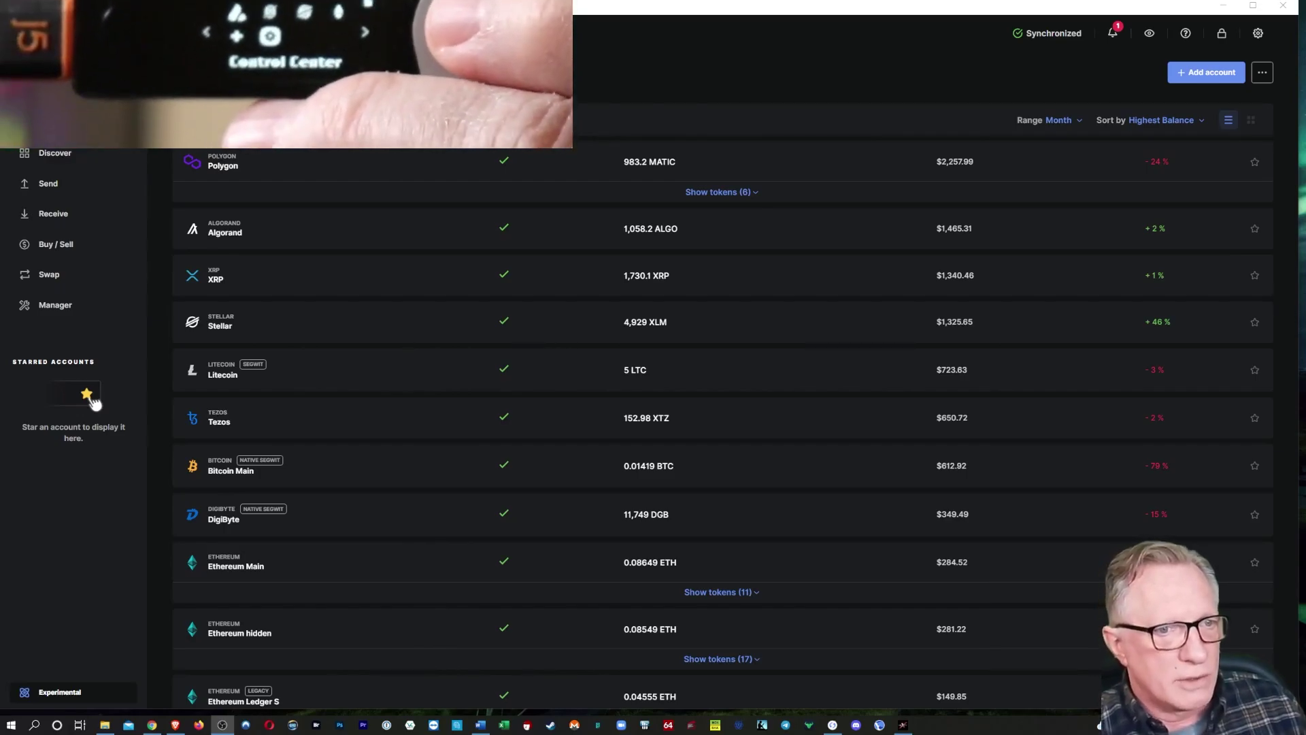
Step: Search 'ter' in Ledger Live's Manager, install Terra app 1.2.0, then return to Accounts
left_click(65, 307)
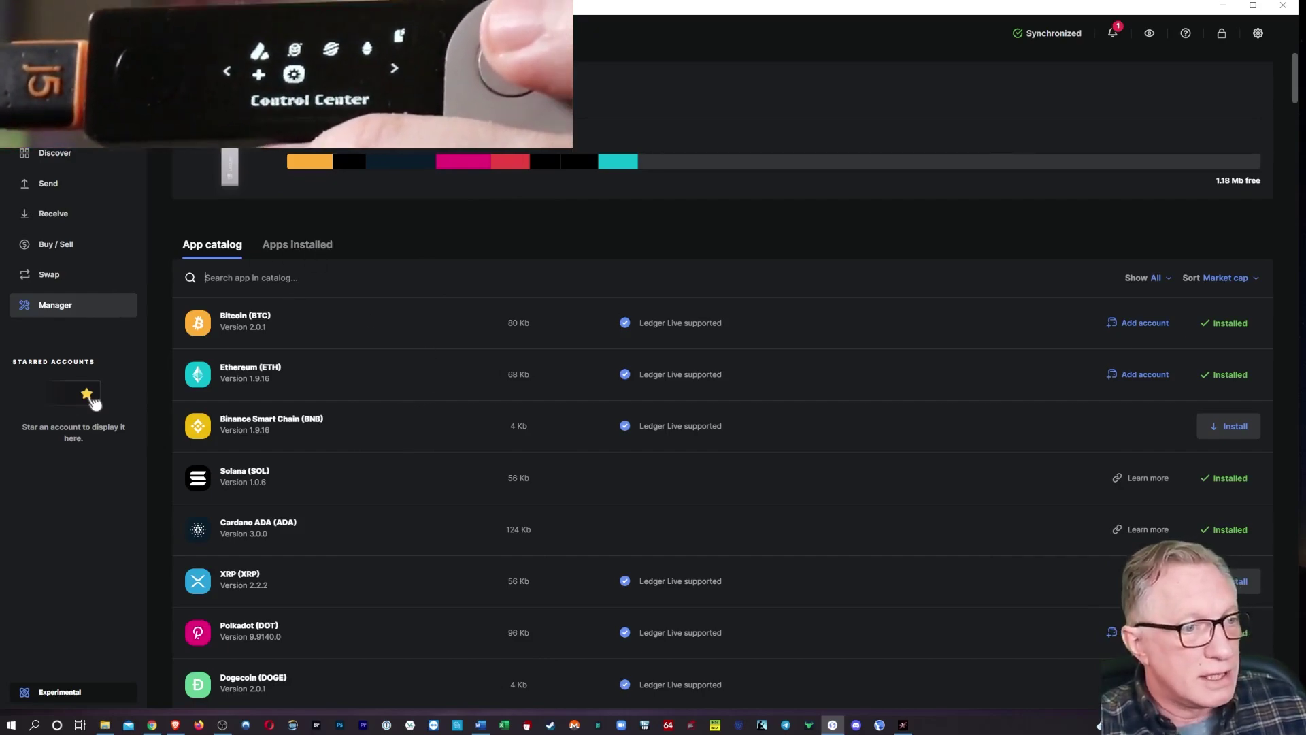
type("ter")
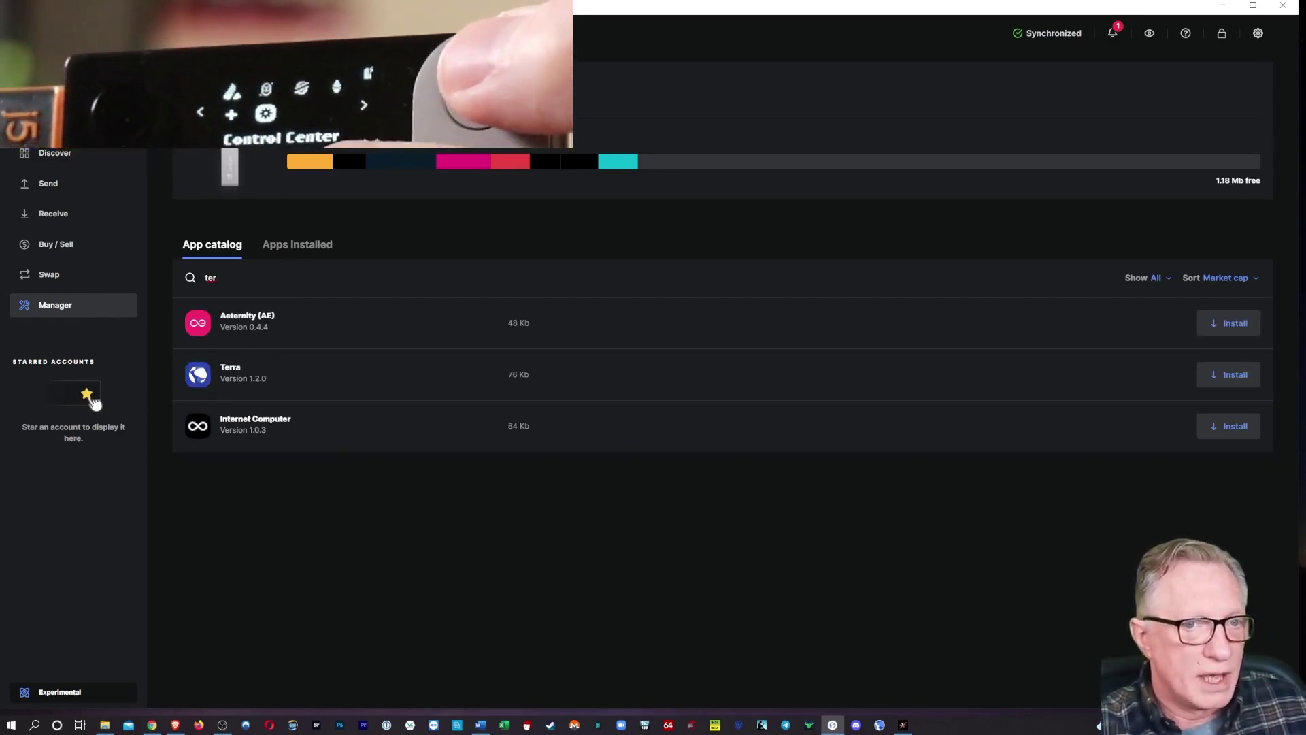
left_click(1232, 376)
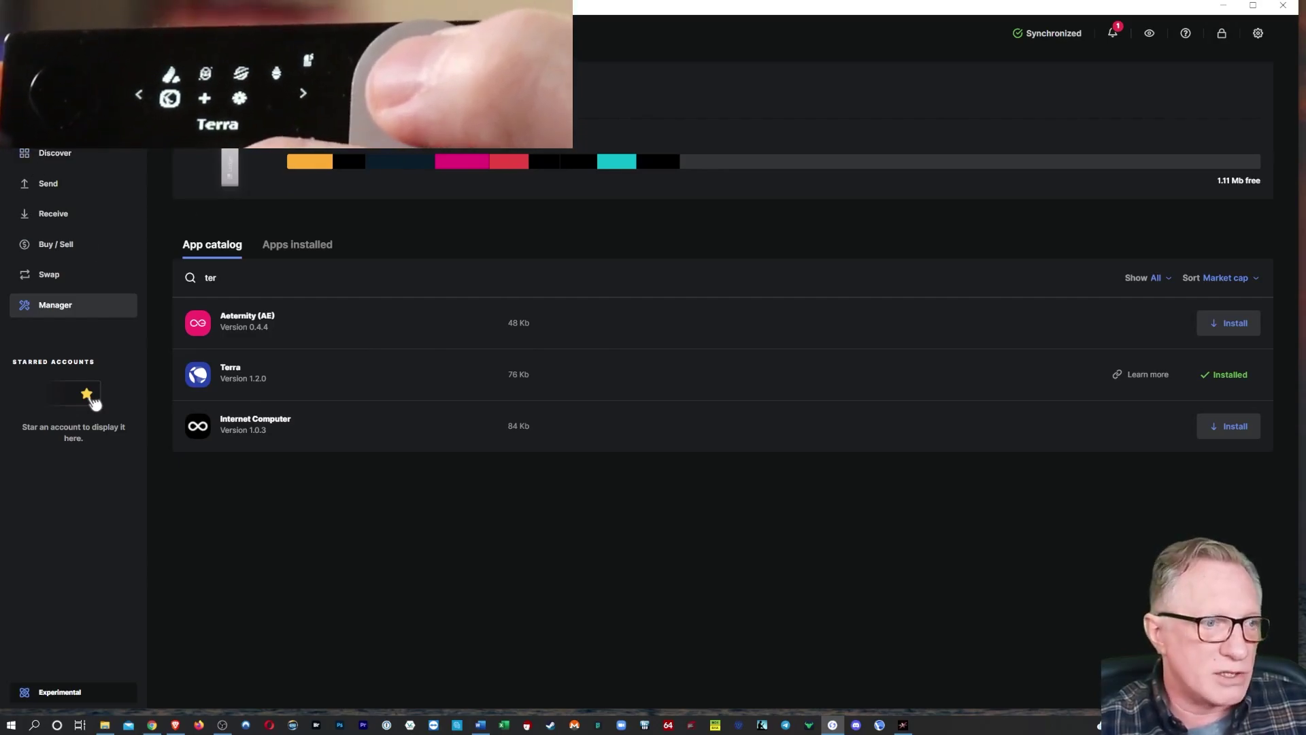
left_click(49, 123)
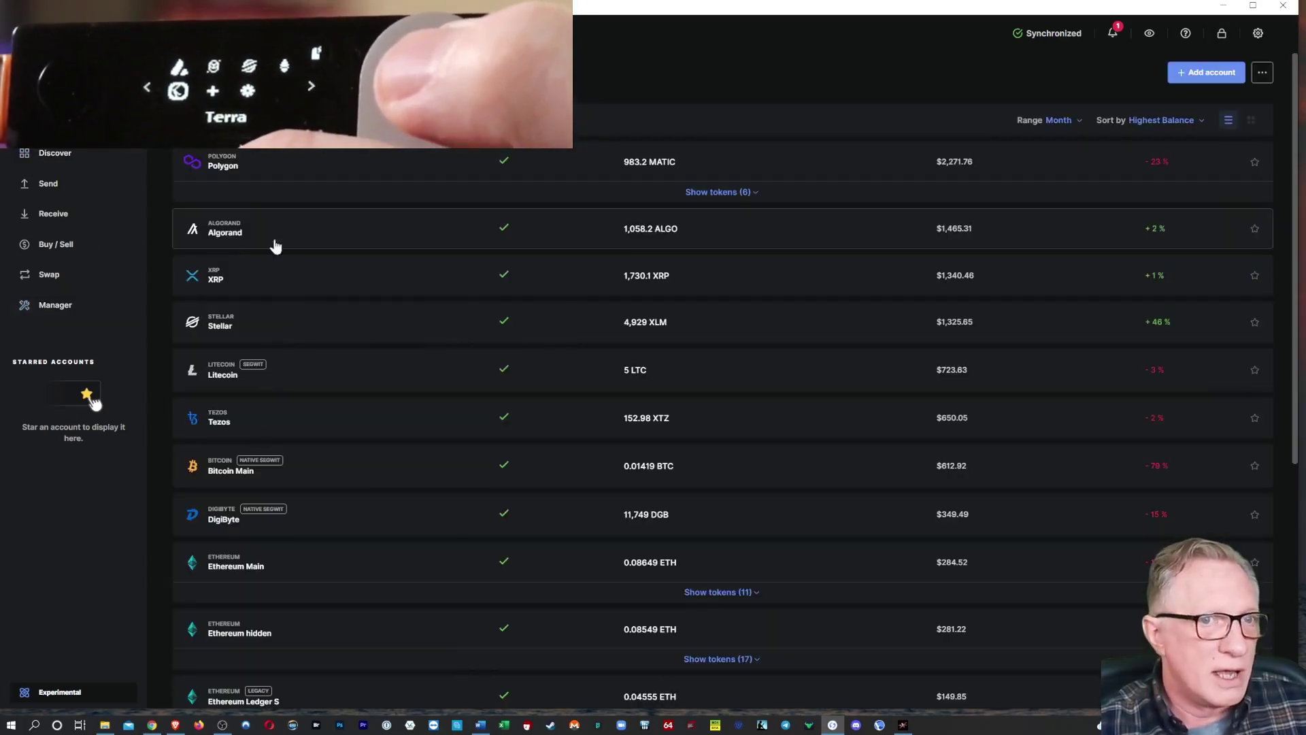
Step: Close Ledger Live, restore Chrome and switch to the Terra Station wallet tab with Ctrl+Tab
left_click(1284, 6)
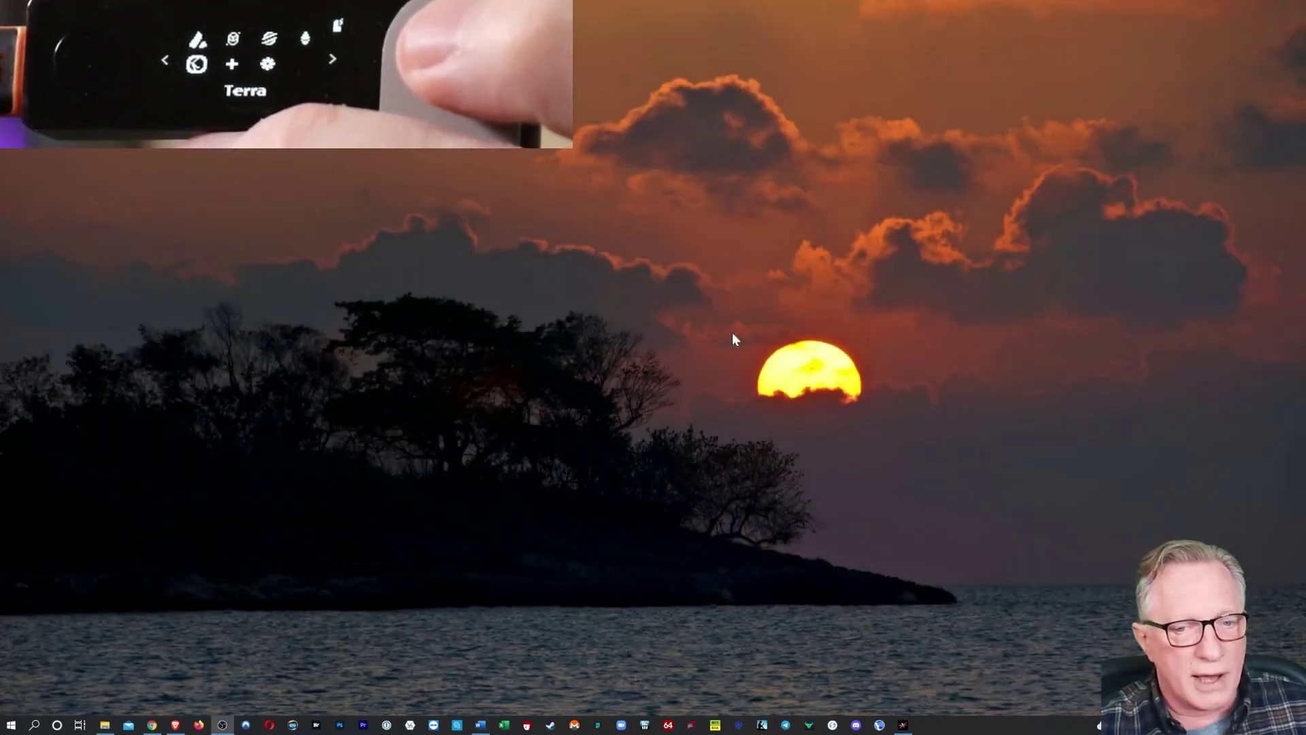
left_click(152, 725)
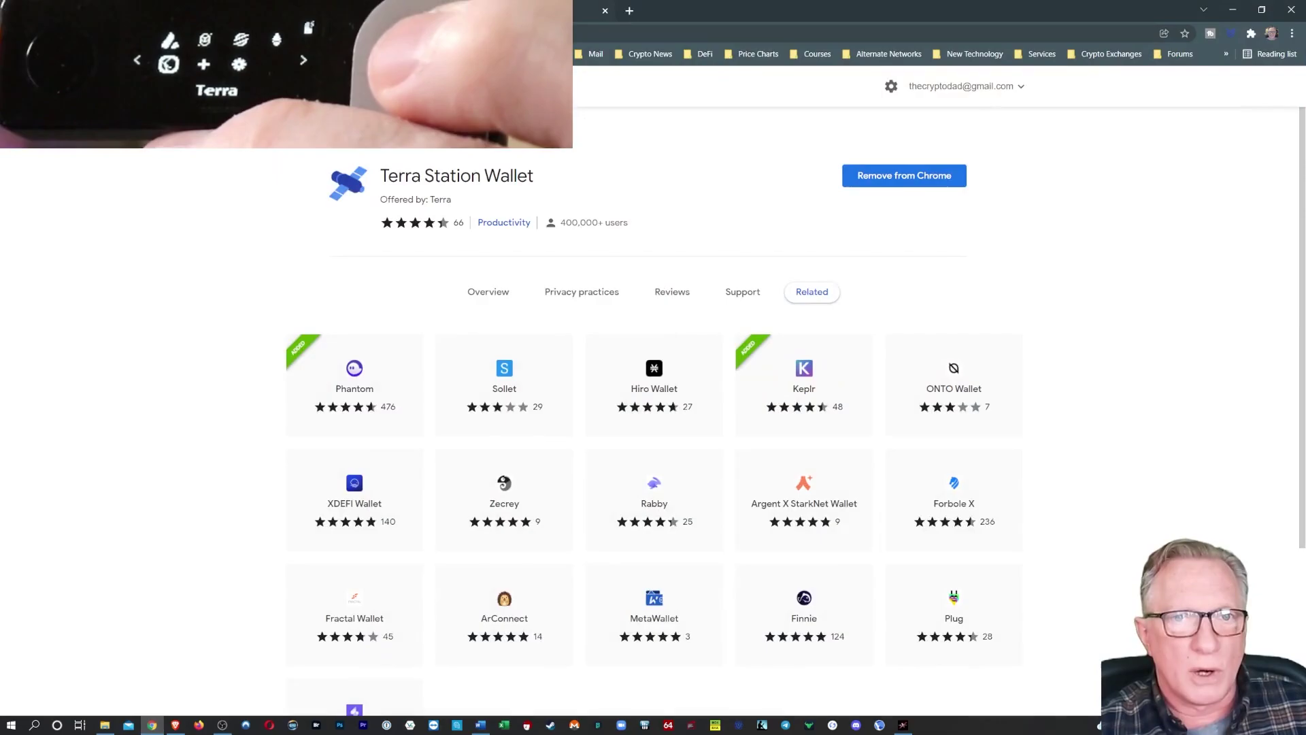
key("ctrl+Tab")
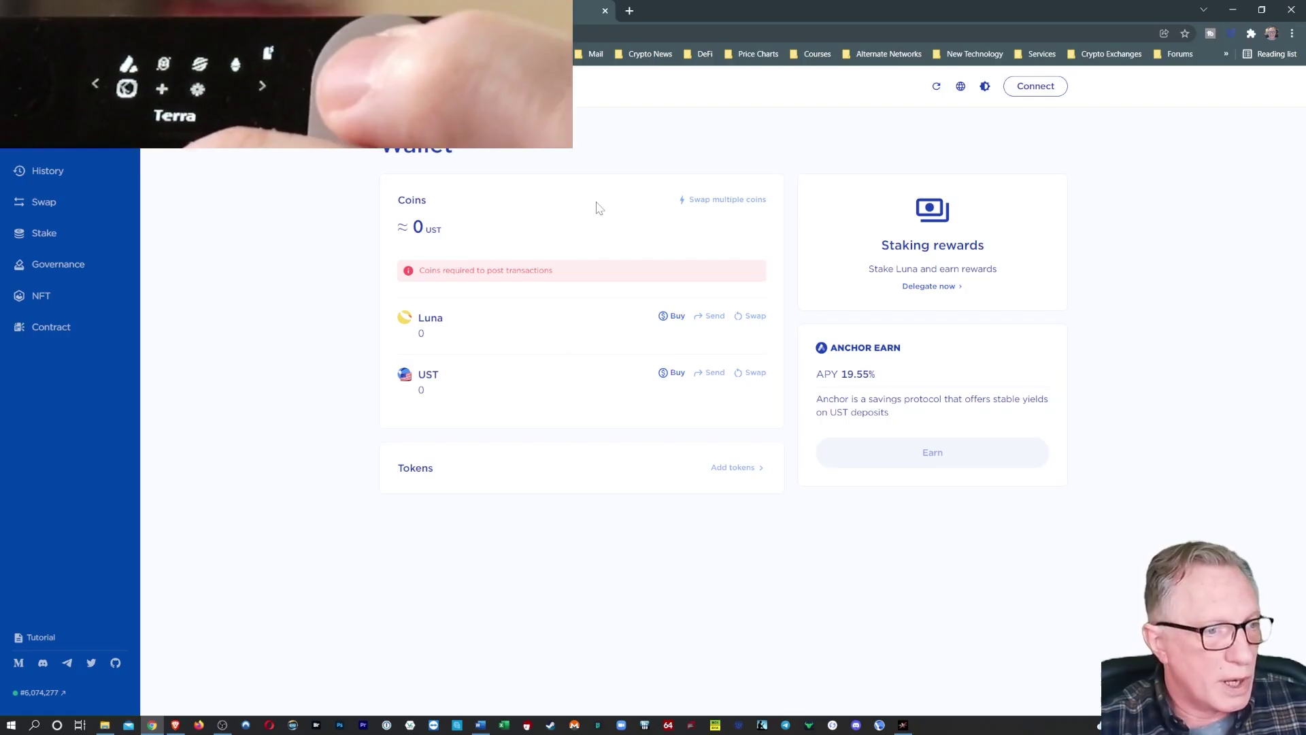
Step: Open Terra Station's Connect wallet dialog offering the Ledger option
left_click(1034, 91)
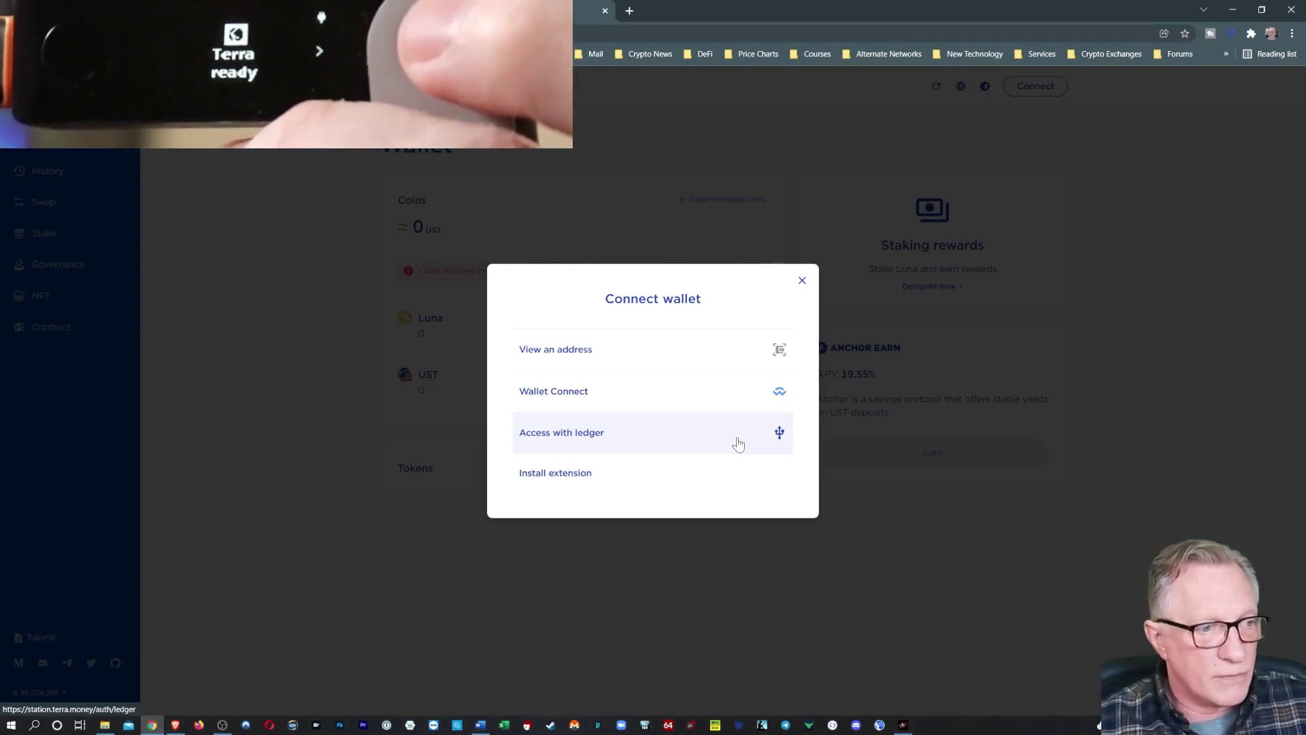
Step: Connect through 'Access with ledger', revealing 7.880629 Luna and 130.612743 UST
left_click(776, 441)
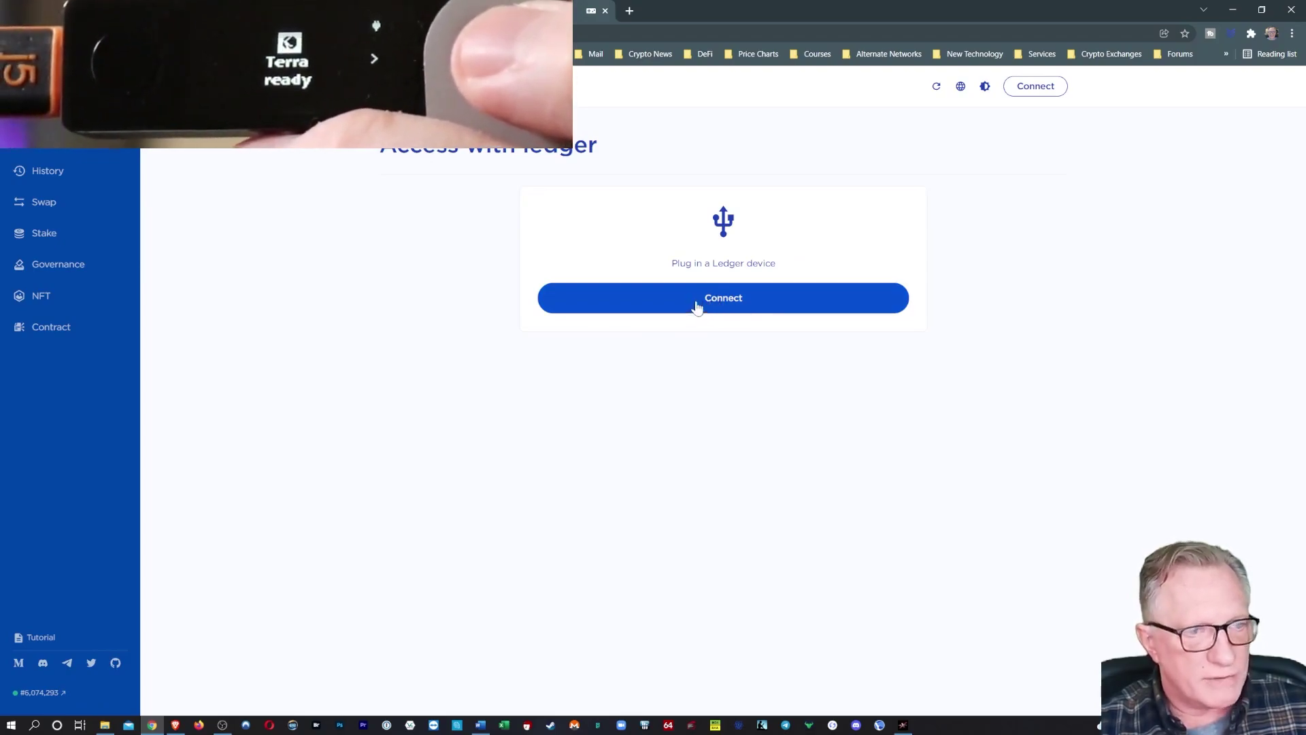
left_click(732, 305)
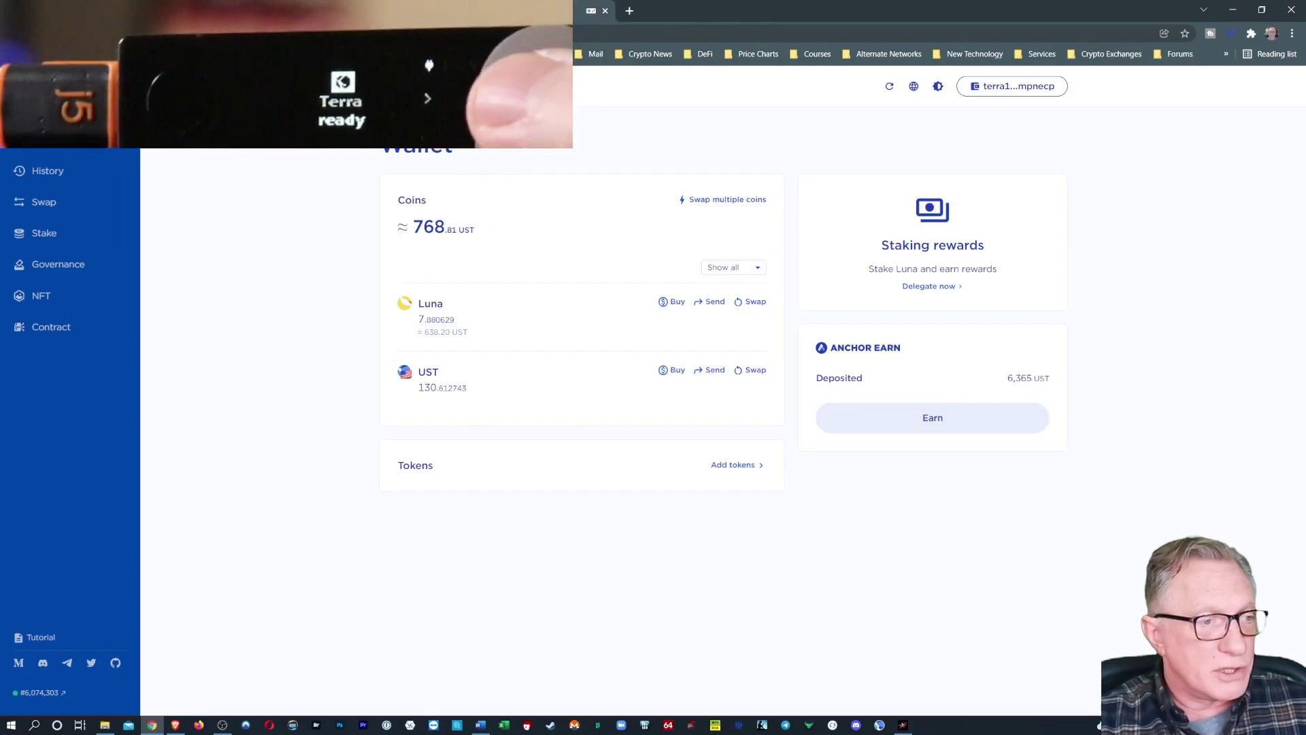
Step: Connect the Terra Station extension wallet to the Ledger to show 7.880629 Luna and 130.612743 UST
left_click(630, 11)
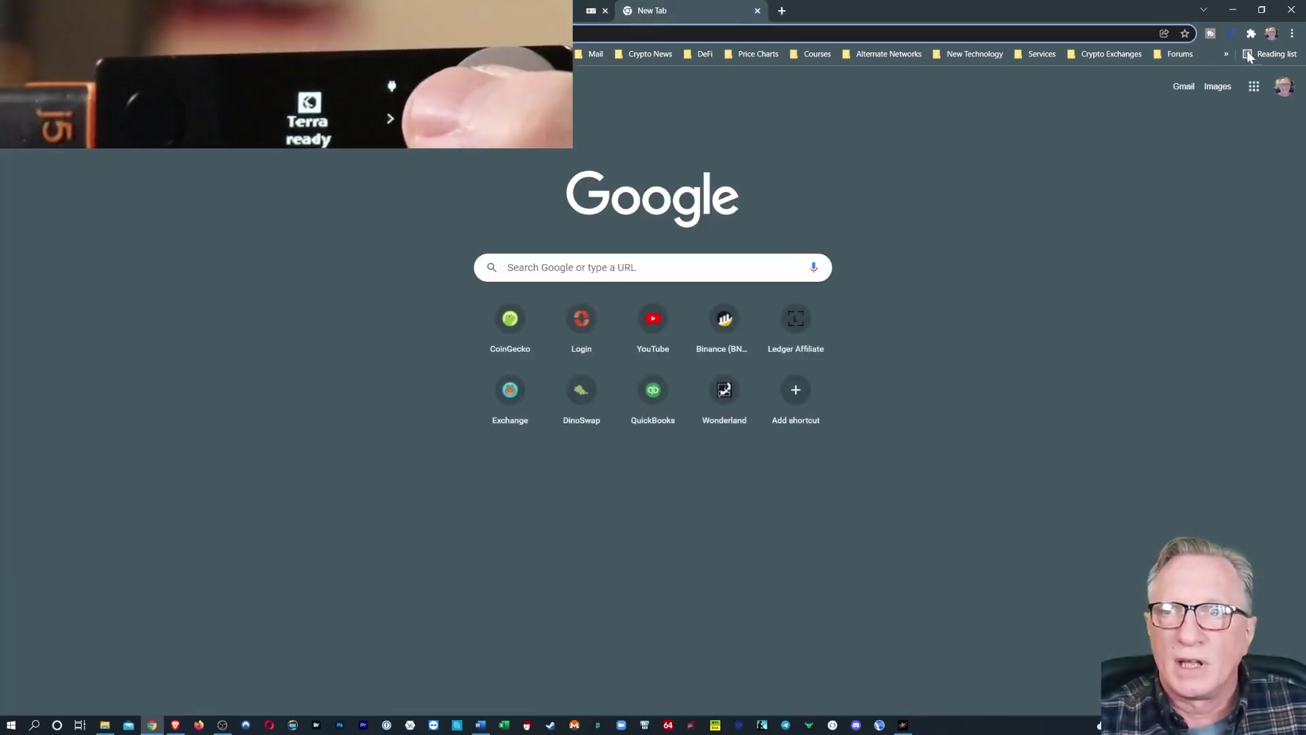
left_click(1251, 34)
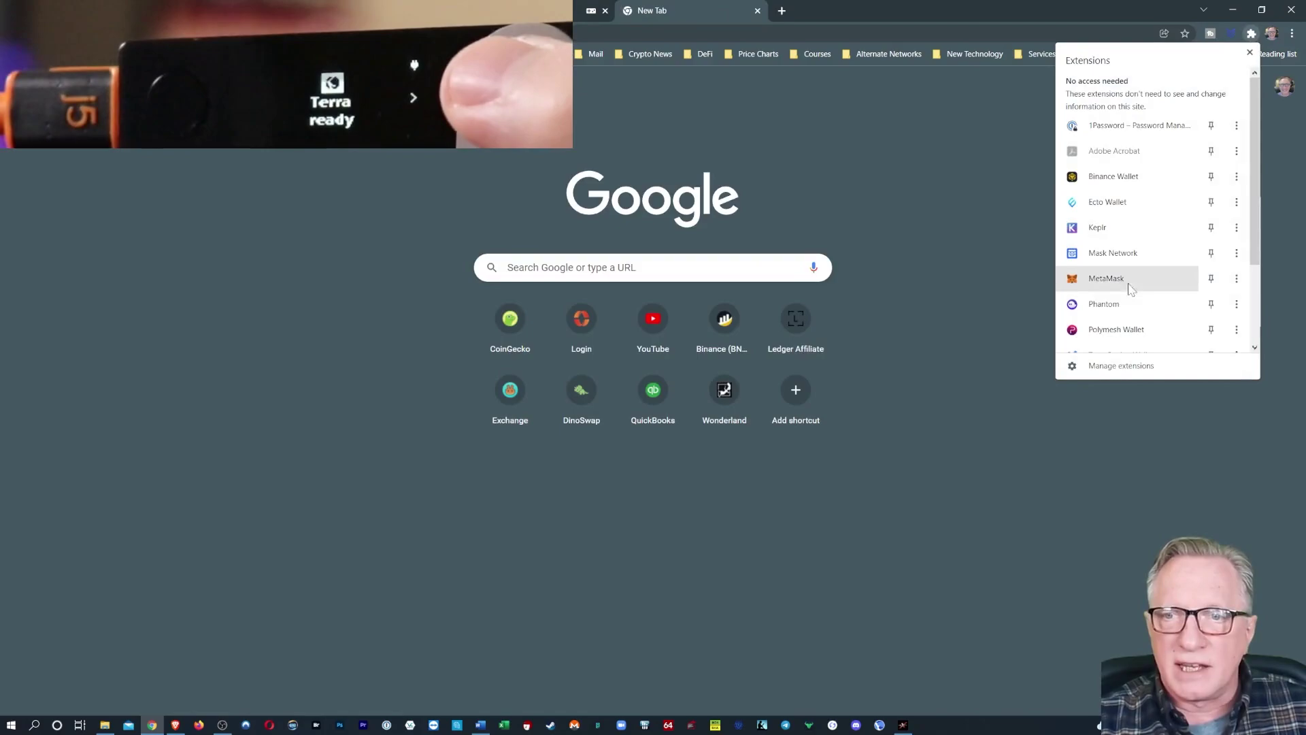
scroll(1128, 265, "down", 2)
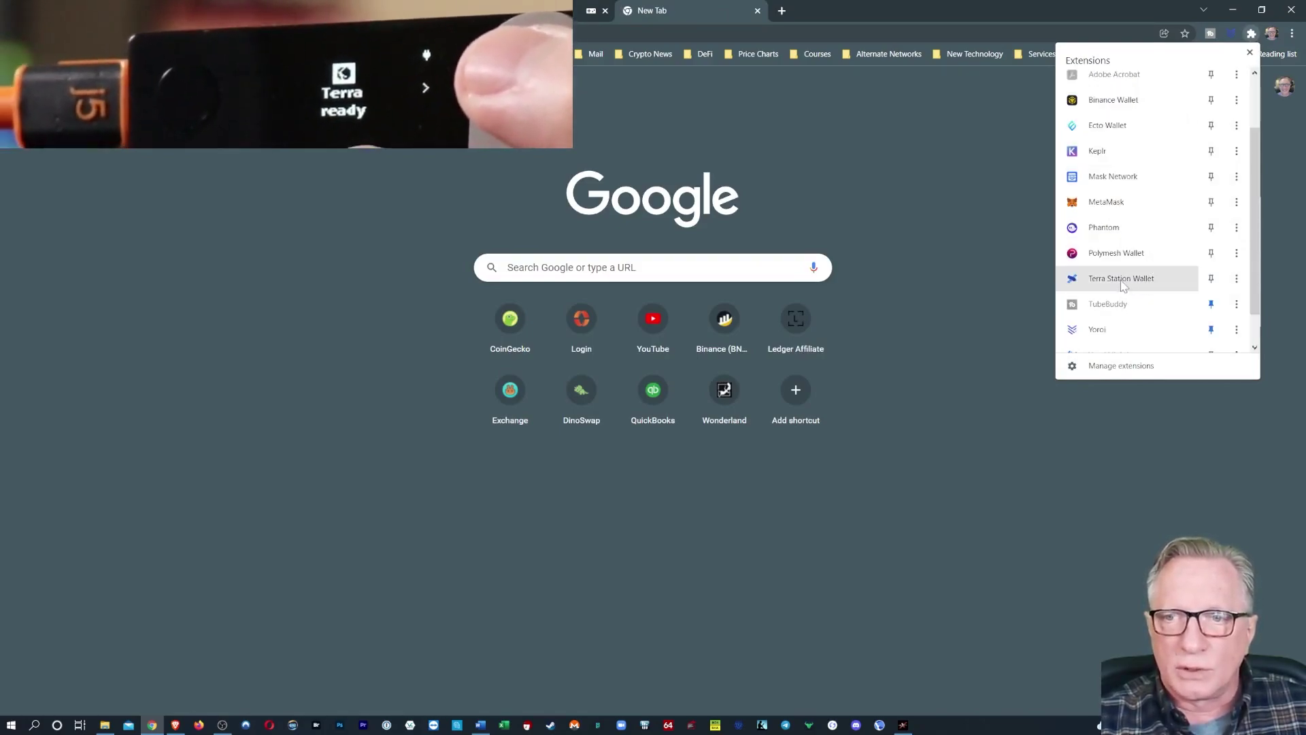
left_click(1124, 279)
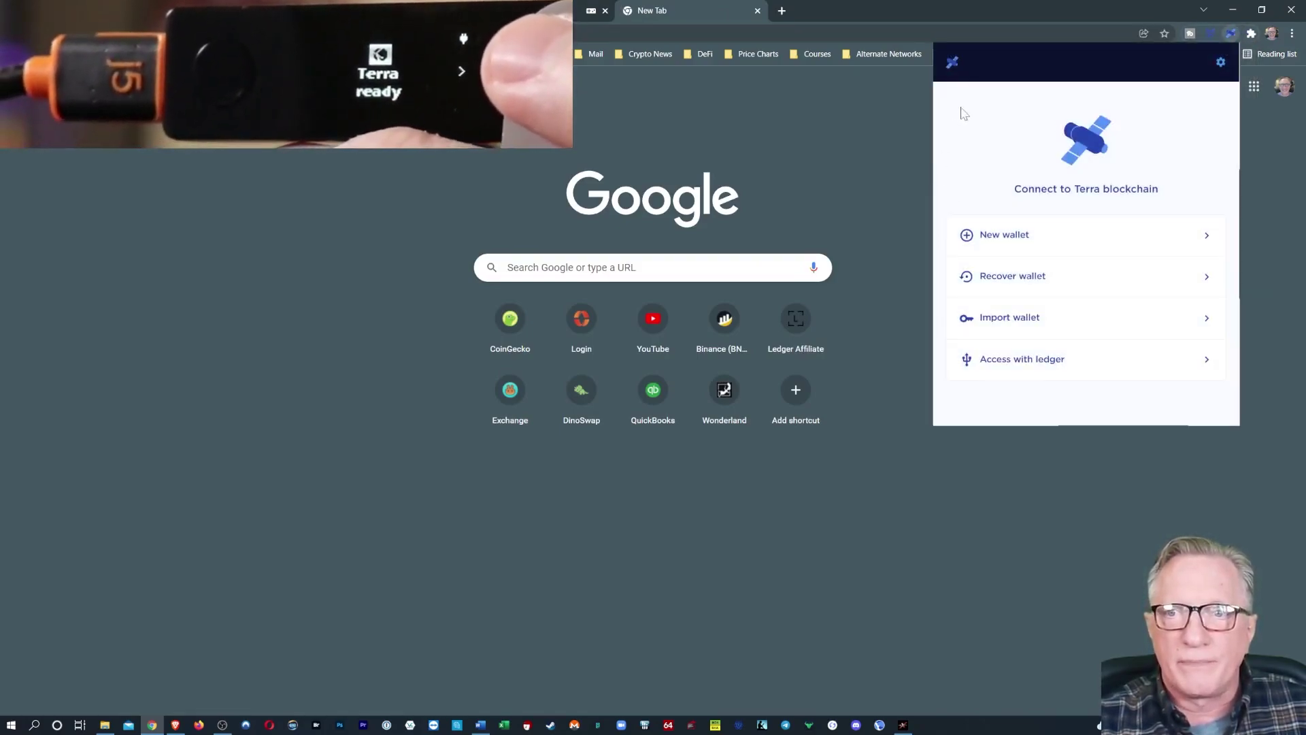
left_click(1018, 364)
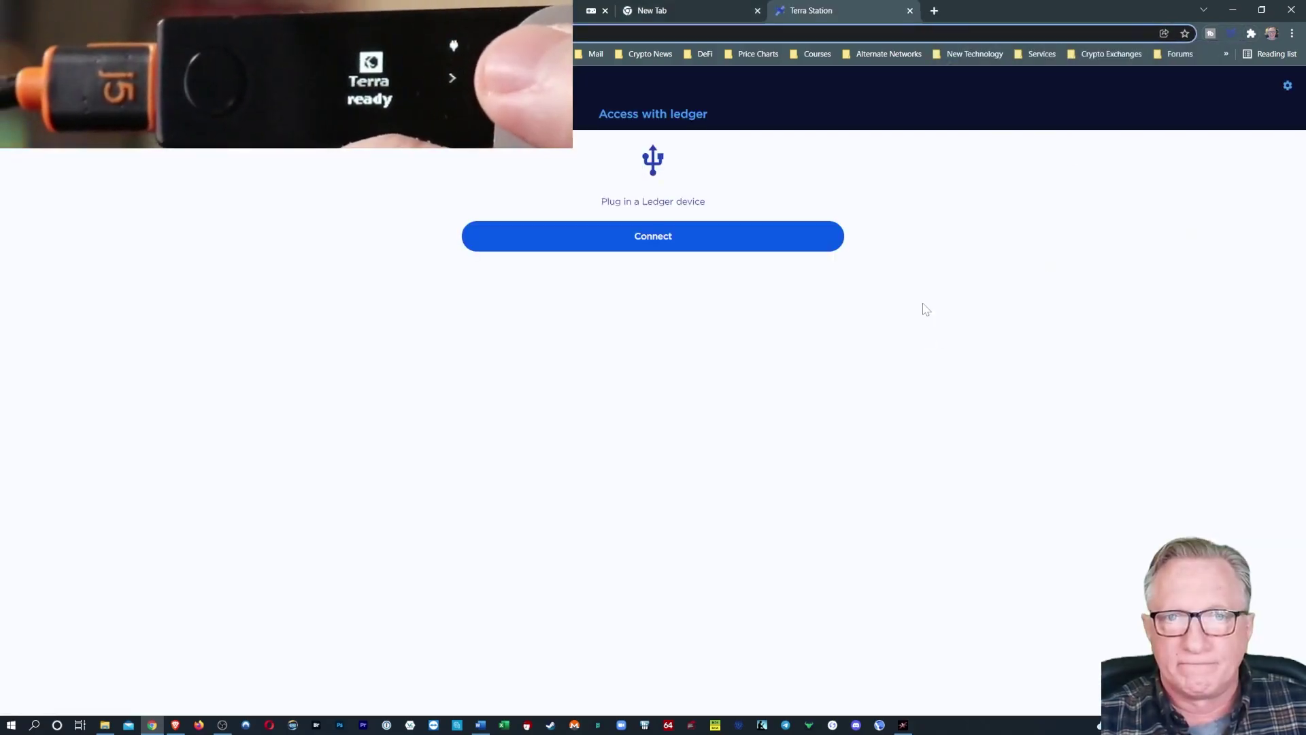
left_click(654, 238)
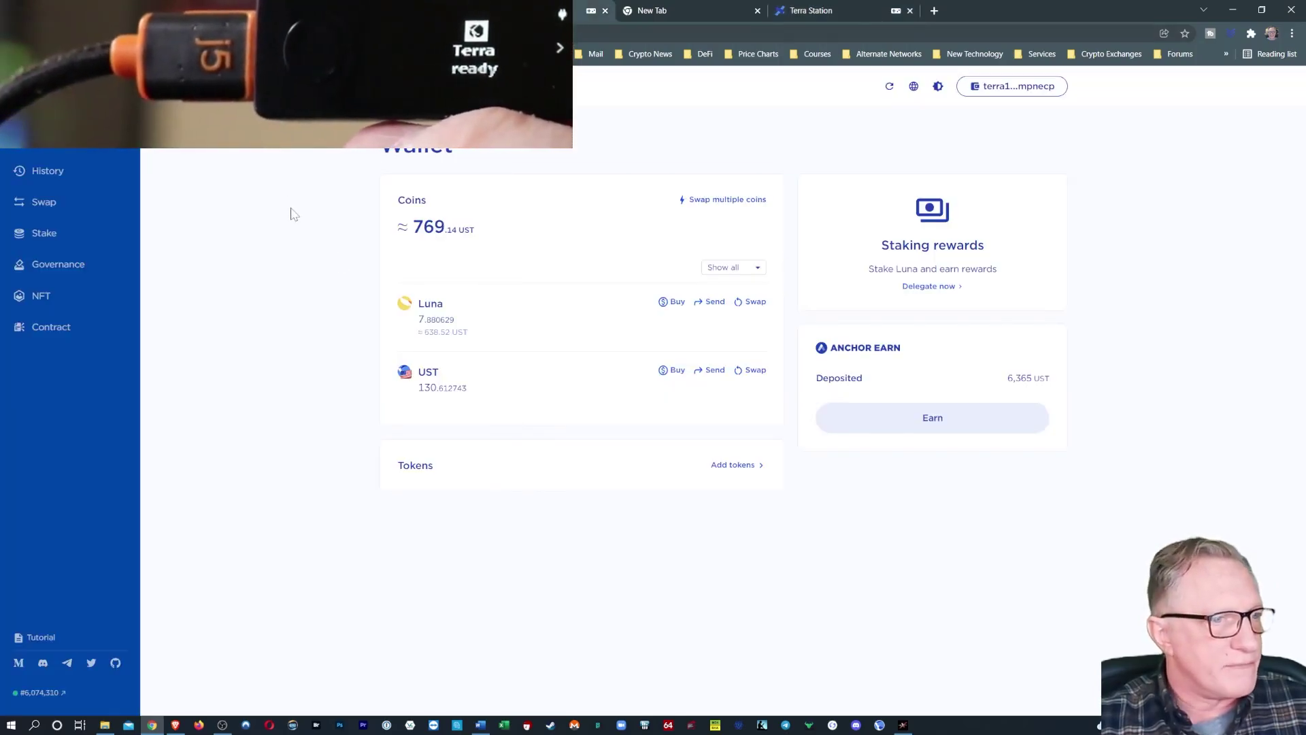
Step: Copy the connected wallet's terra1… address from the Terra Station tab
left_click(831, 8)
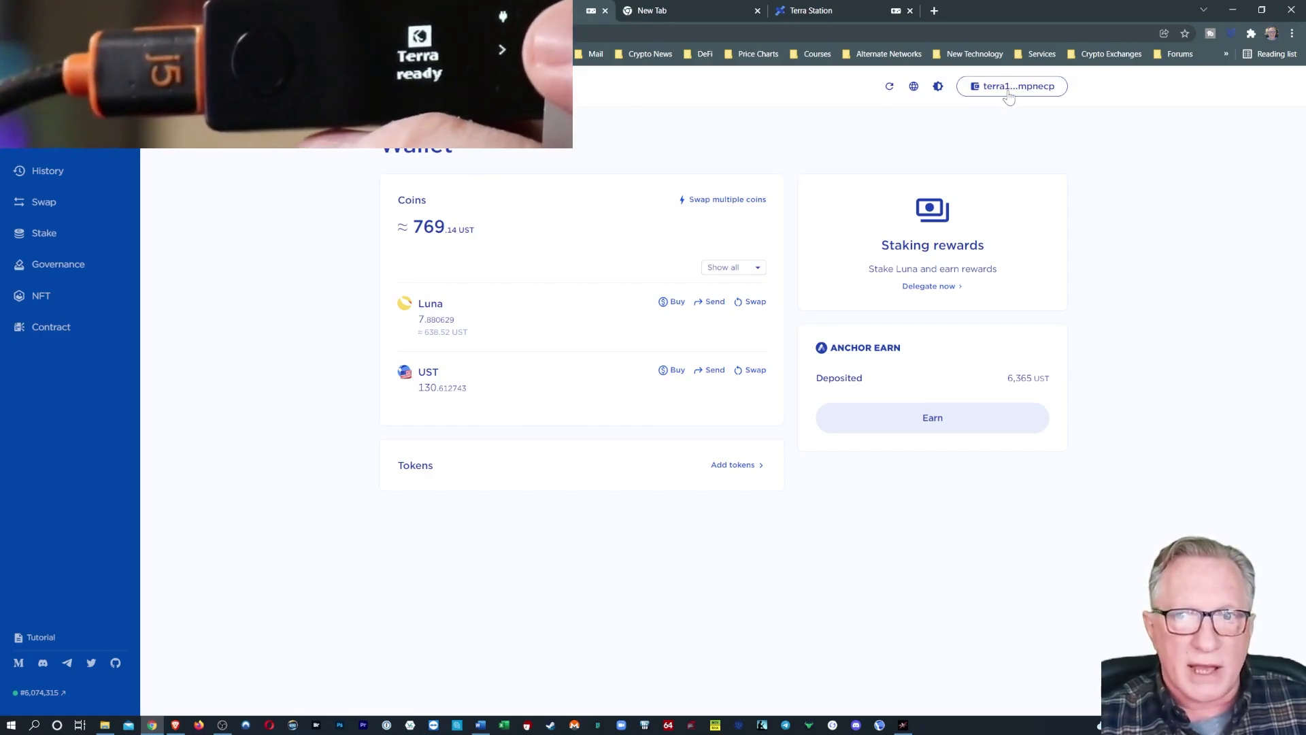
left_click(1011, 94)
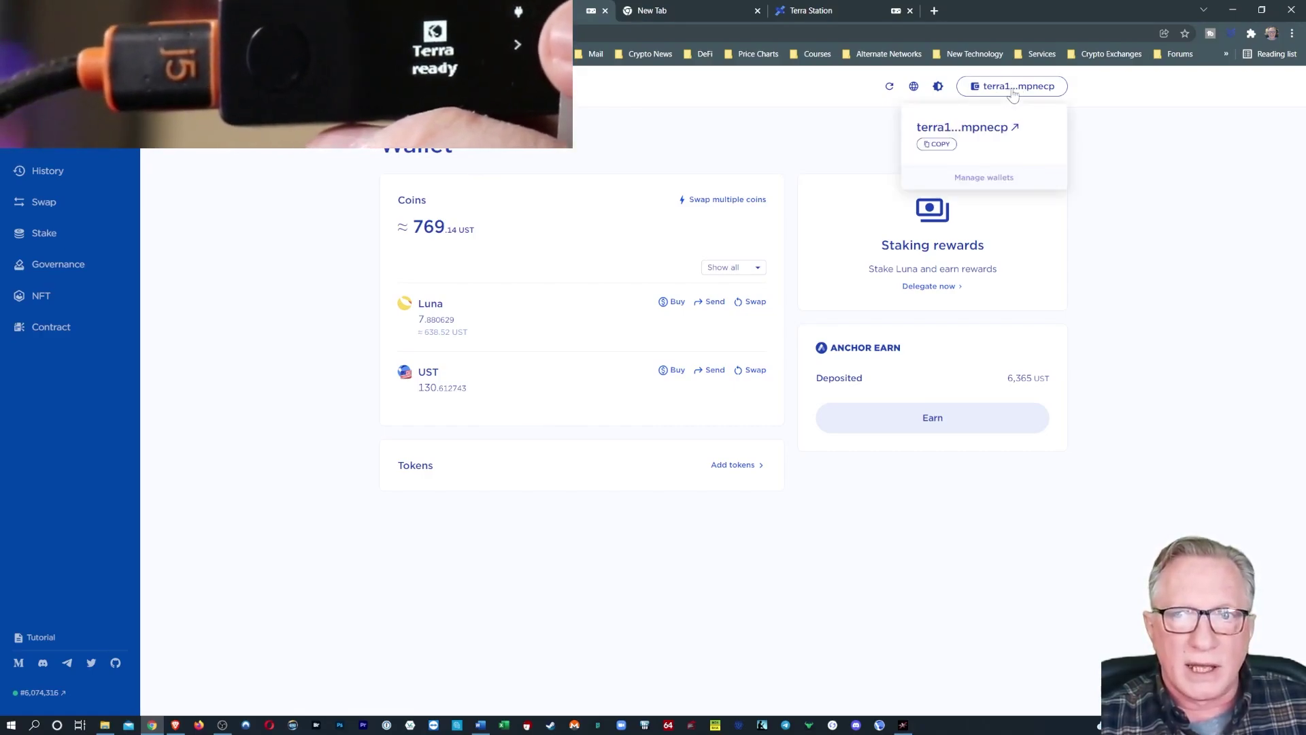
left_click(936, 144)
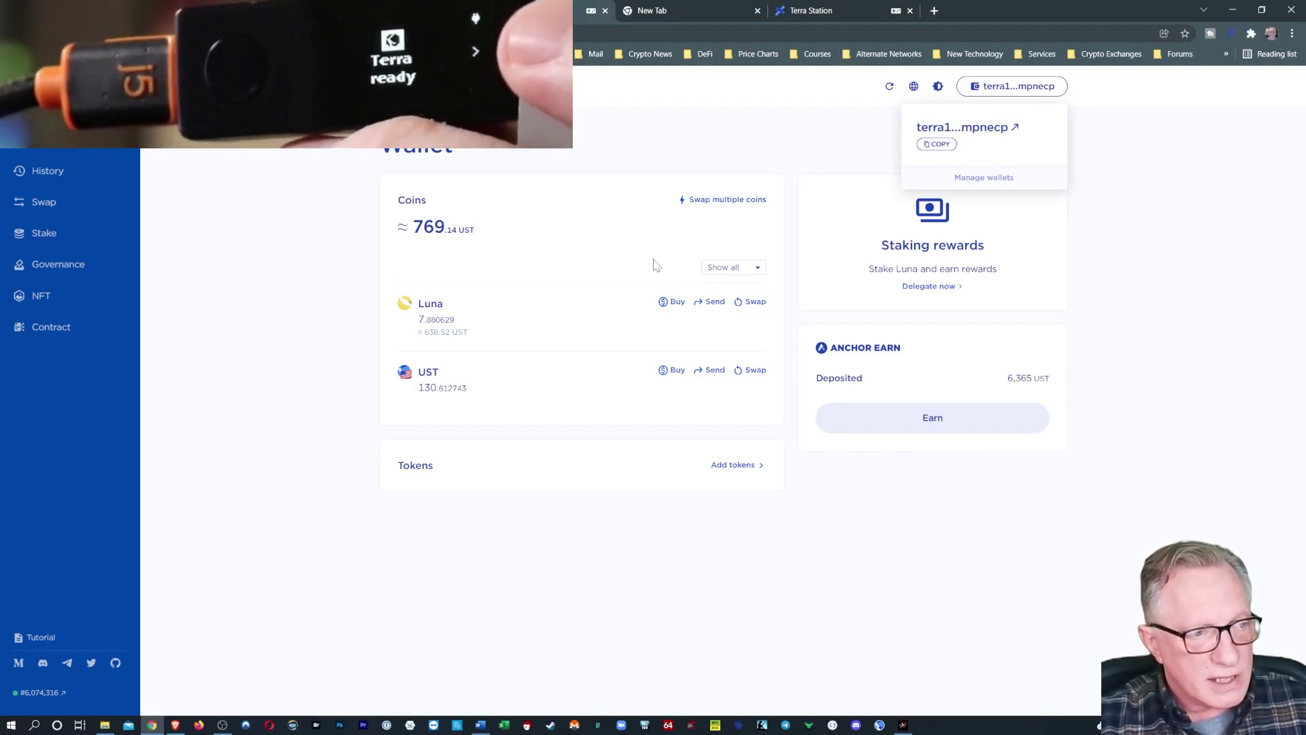
Step: Scroll CoinGecko's Terra Markets table to find Kraken, then bring up Kraken's Funding page
left_click(77, 10)
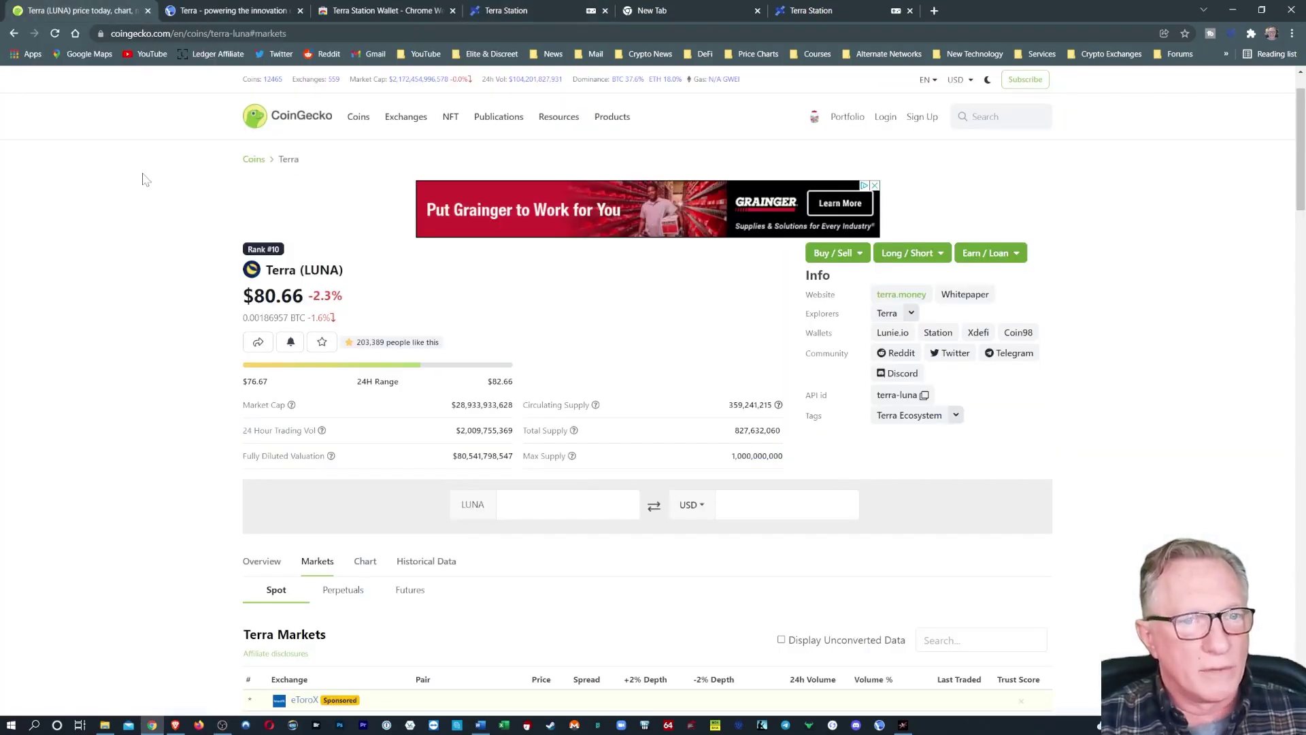
scroll(131, 283, "down", 6)
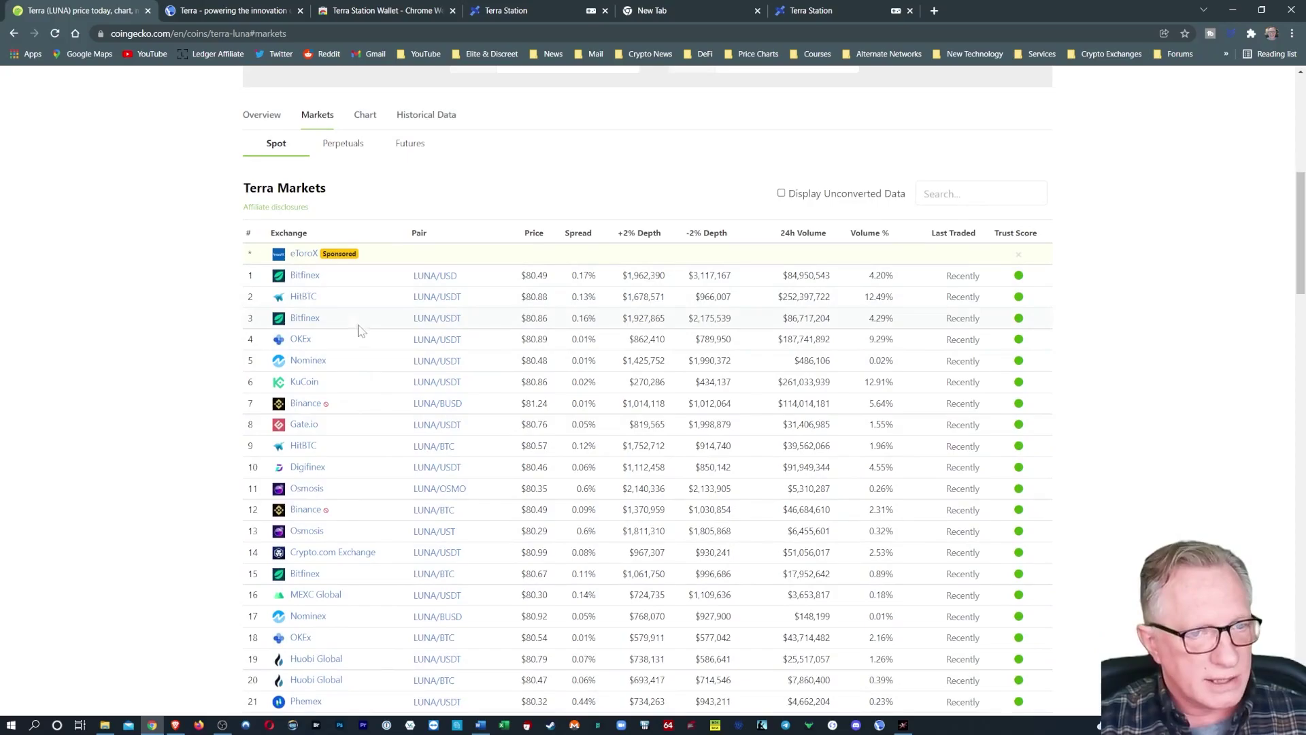
scroll(40, 445, "down", 4)
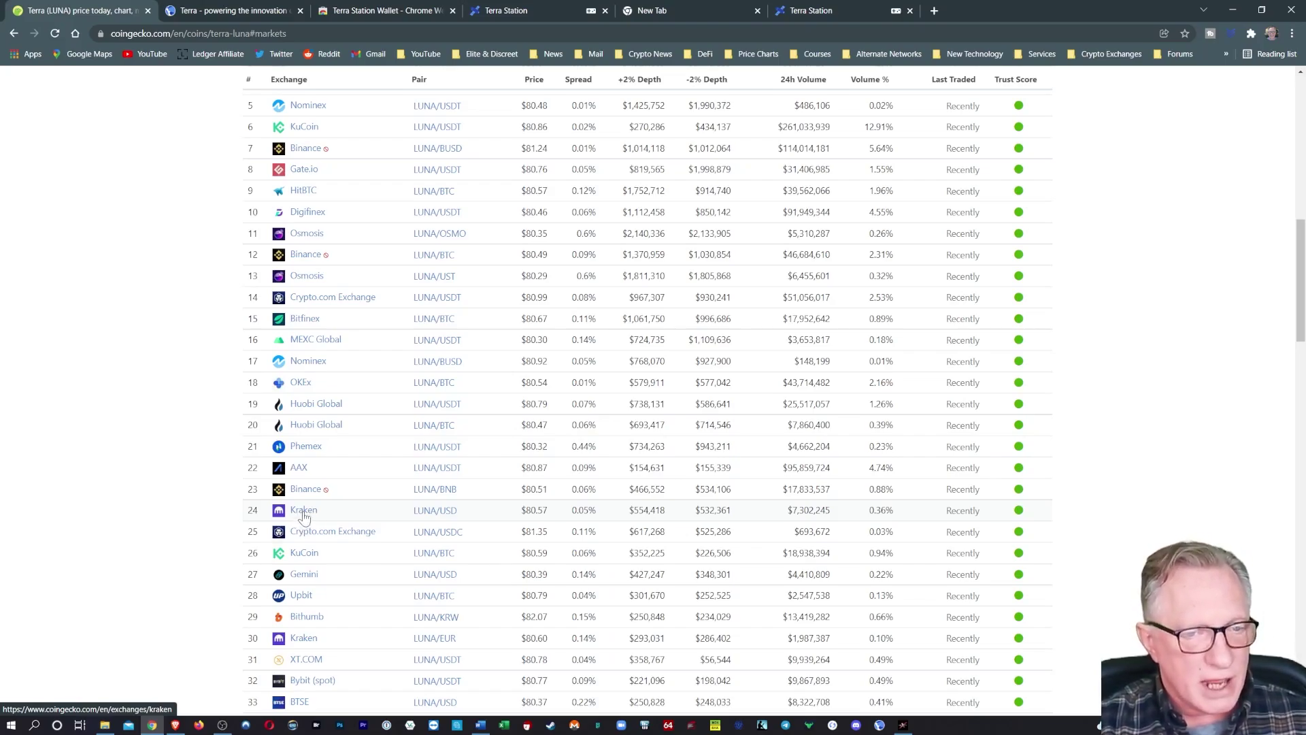
scroll(207, 533, "up", 4)
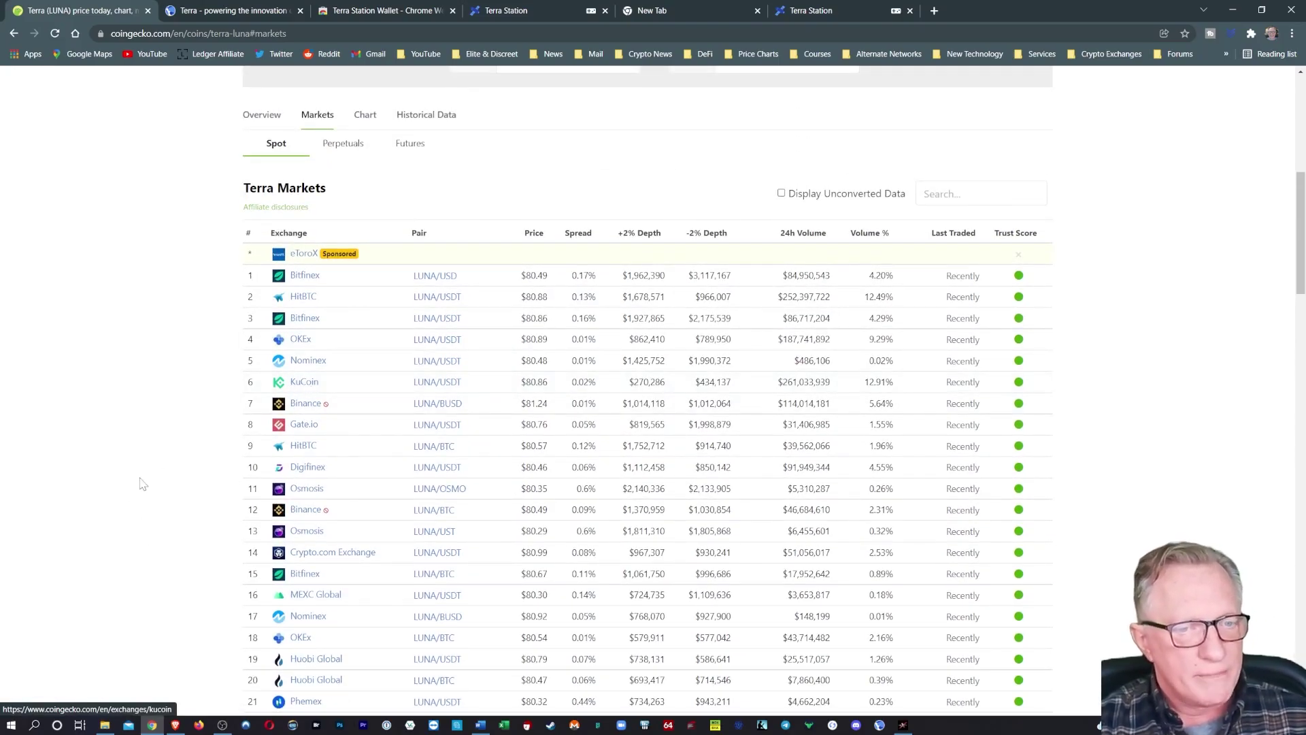
scroll(153, 481, "down", 2)
scroll(153, 481, "up", 3)
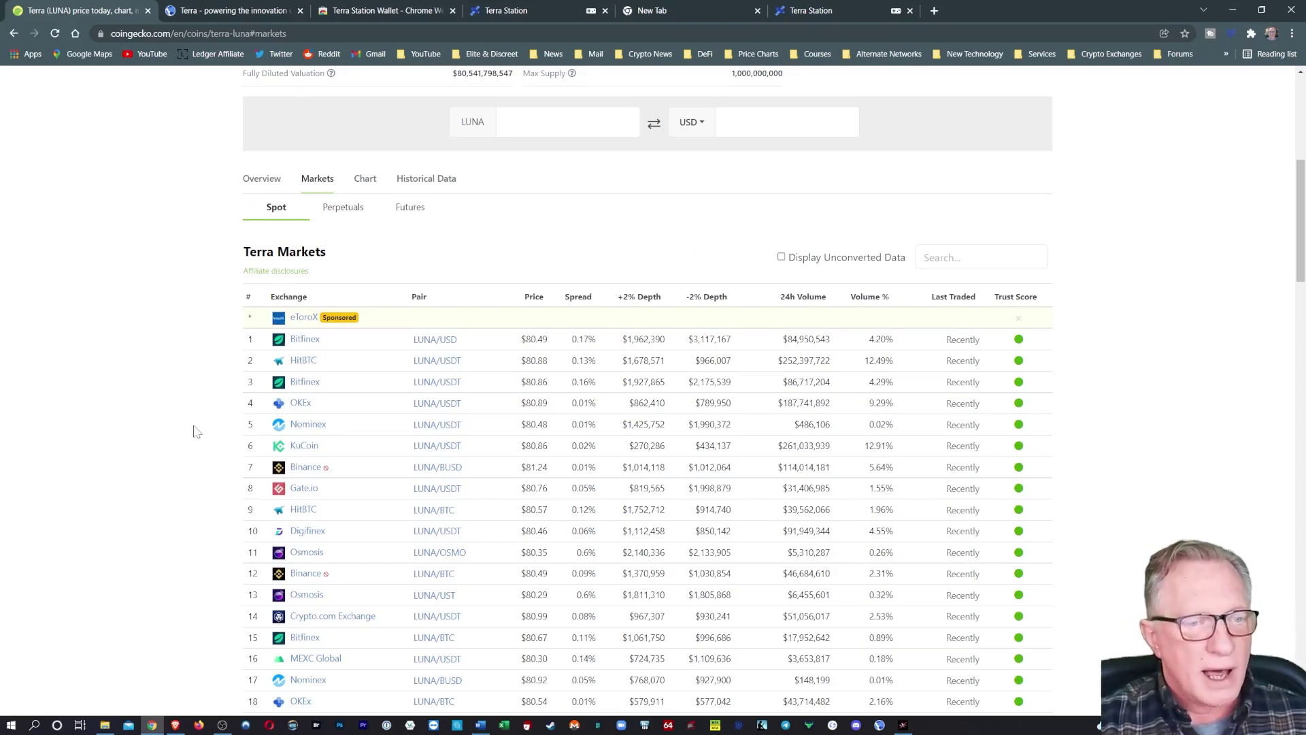
left_click(175, 723)
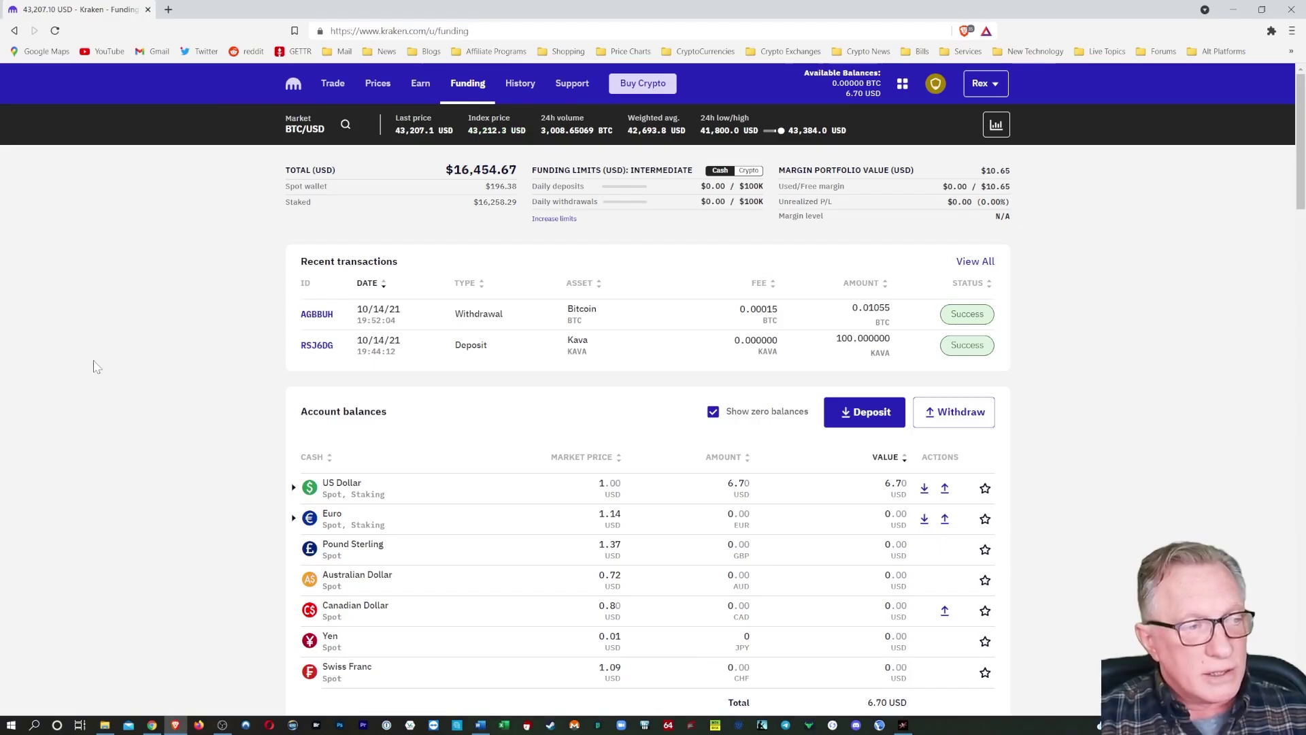
Step: Find LUNA/USD on Kraken, then view the Buy Crypto page showing the $196.34 account balance
left_click(345, 125)
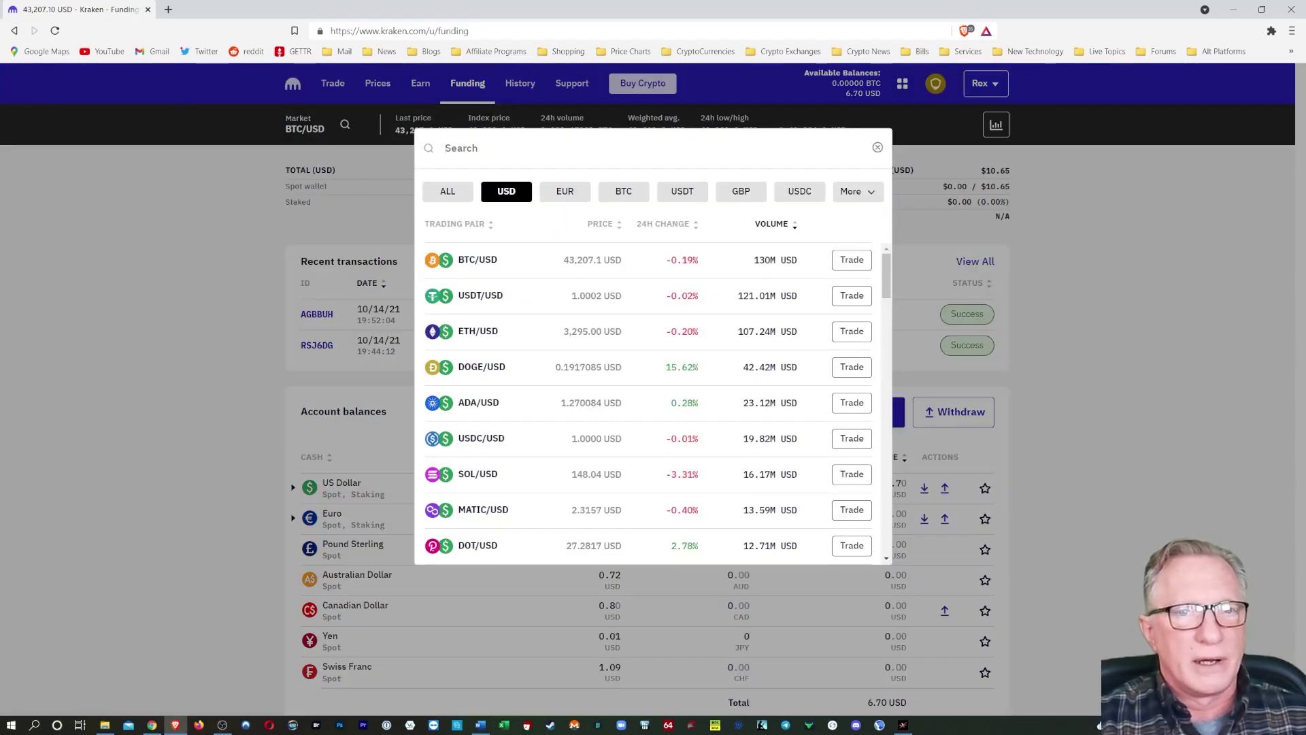
type("lun")
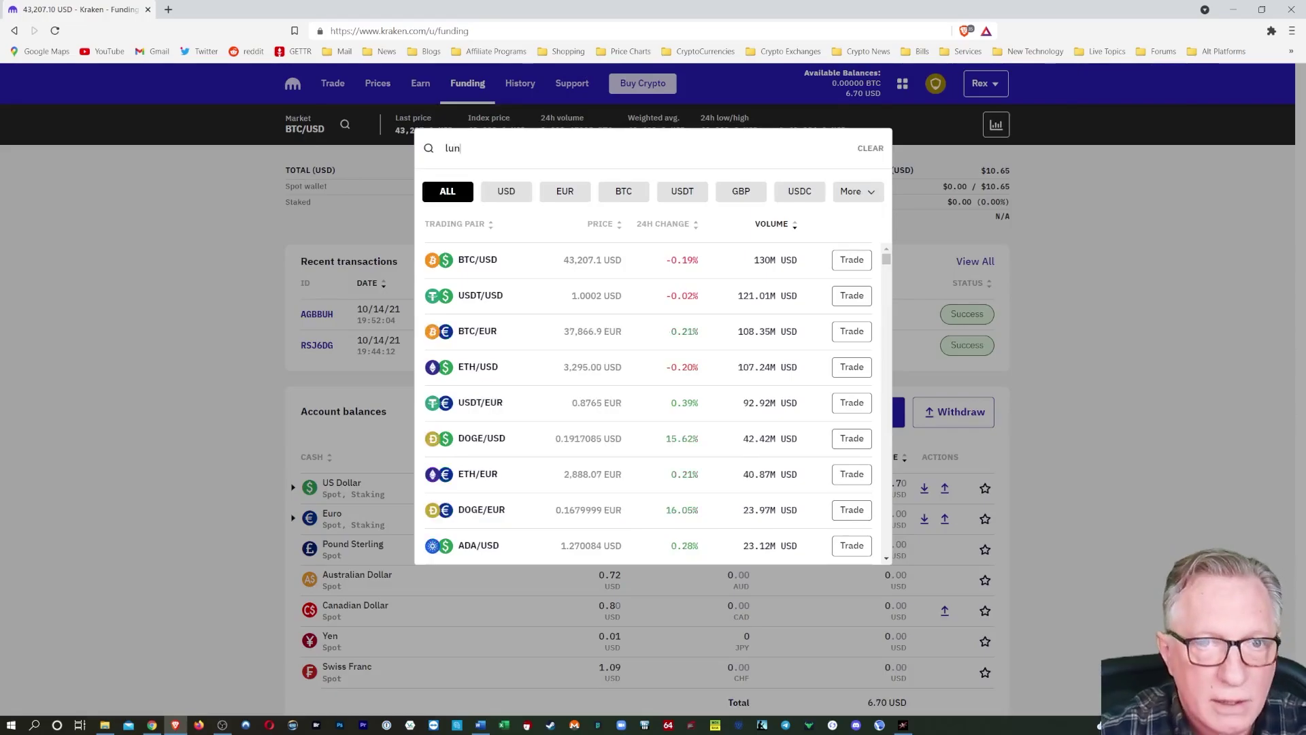
type("a")
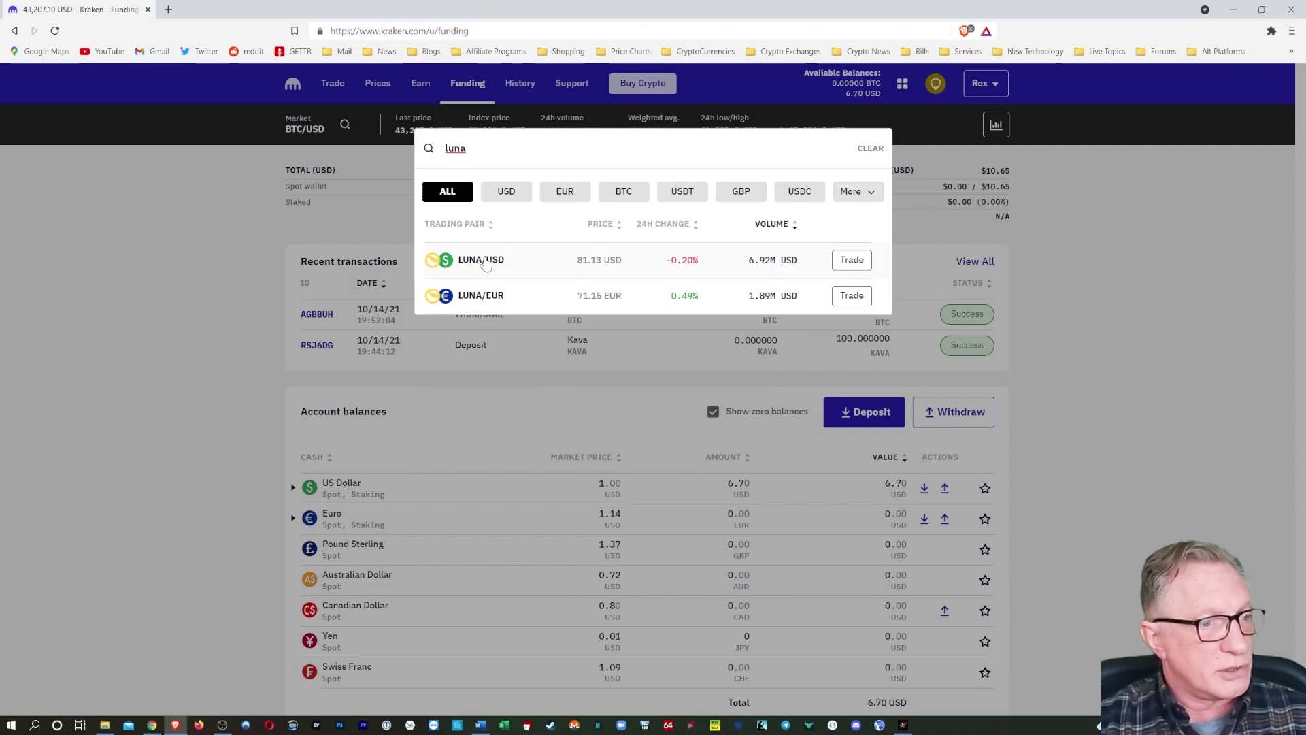
left_click(852, 260)
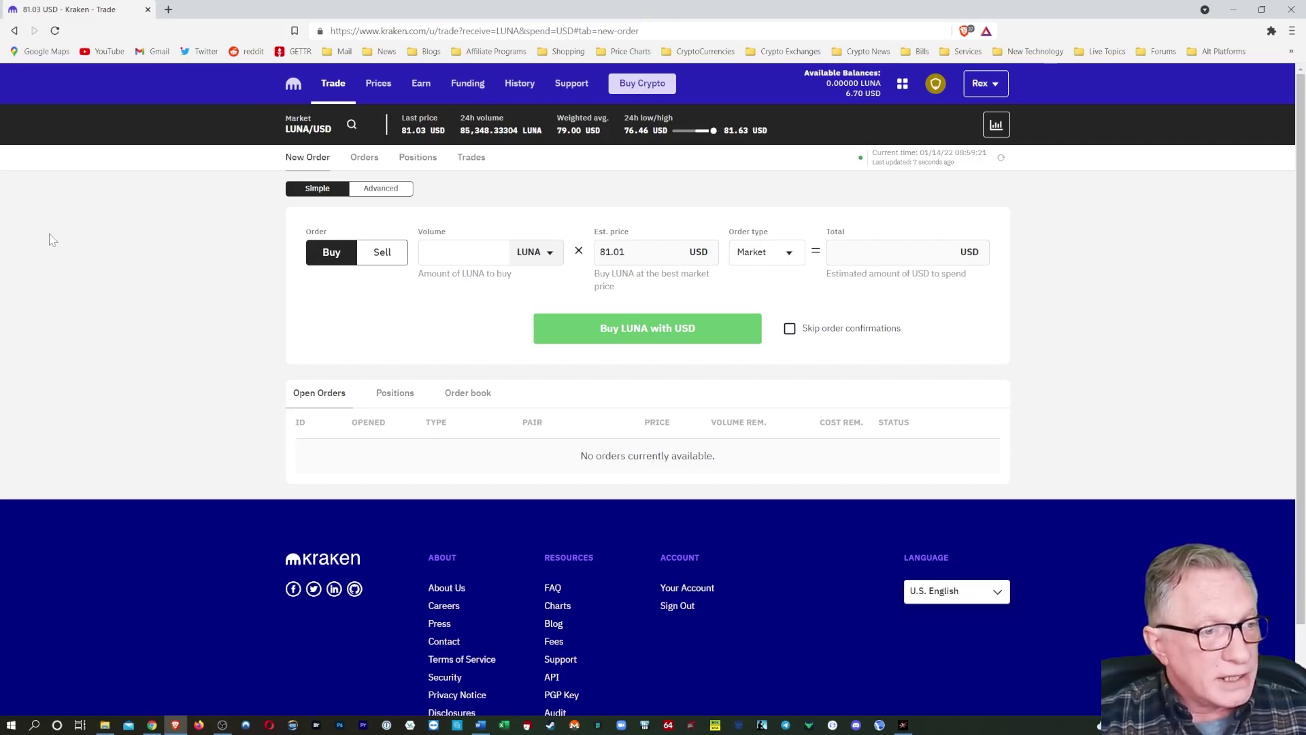
left_click(640, 91)
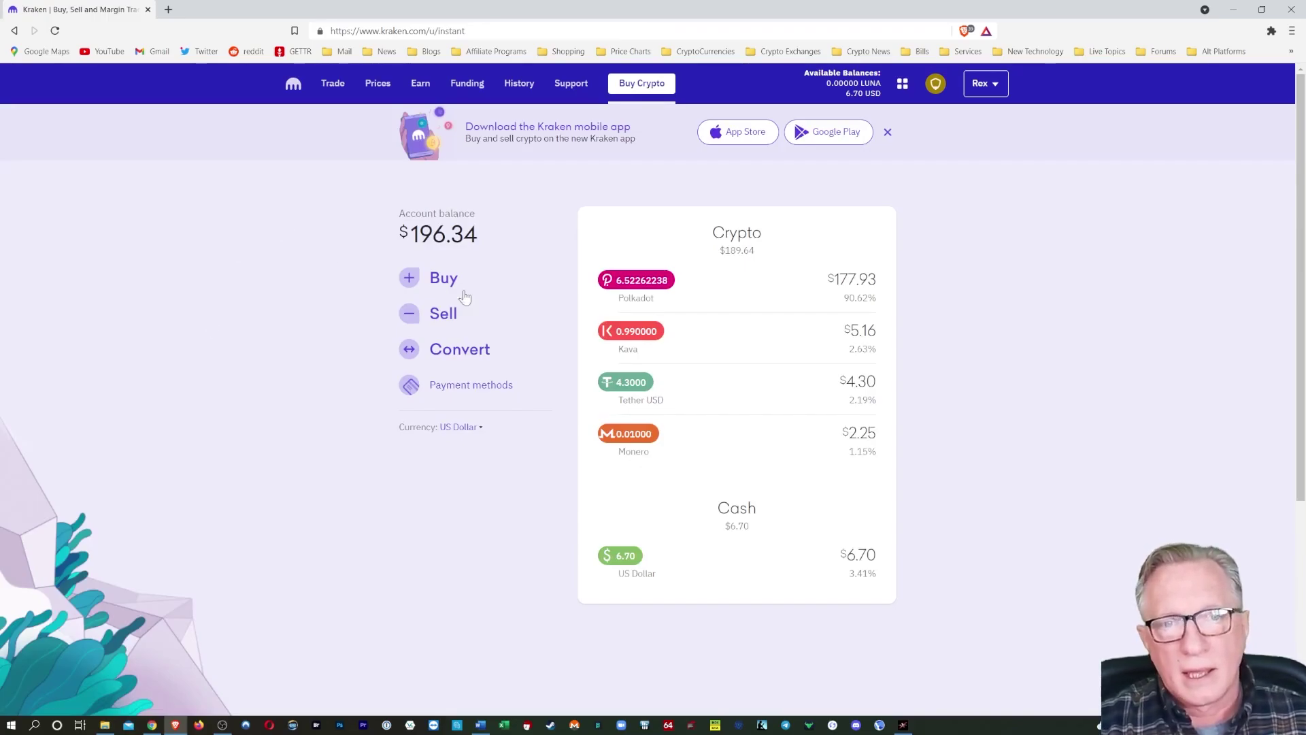
Step: Prepare a $100 LUNA buy paid from TOTAL CHECKING, reviewing 1.21039 LUNA at $80.99
left_click(446, 280)
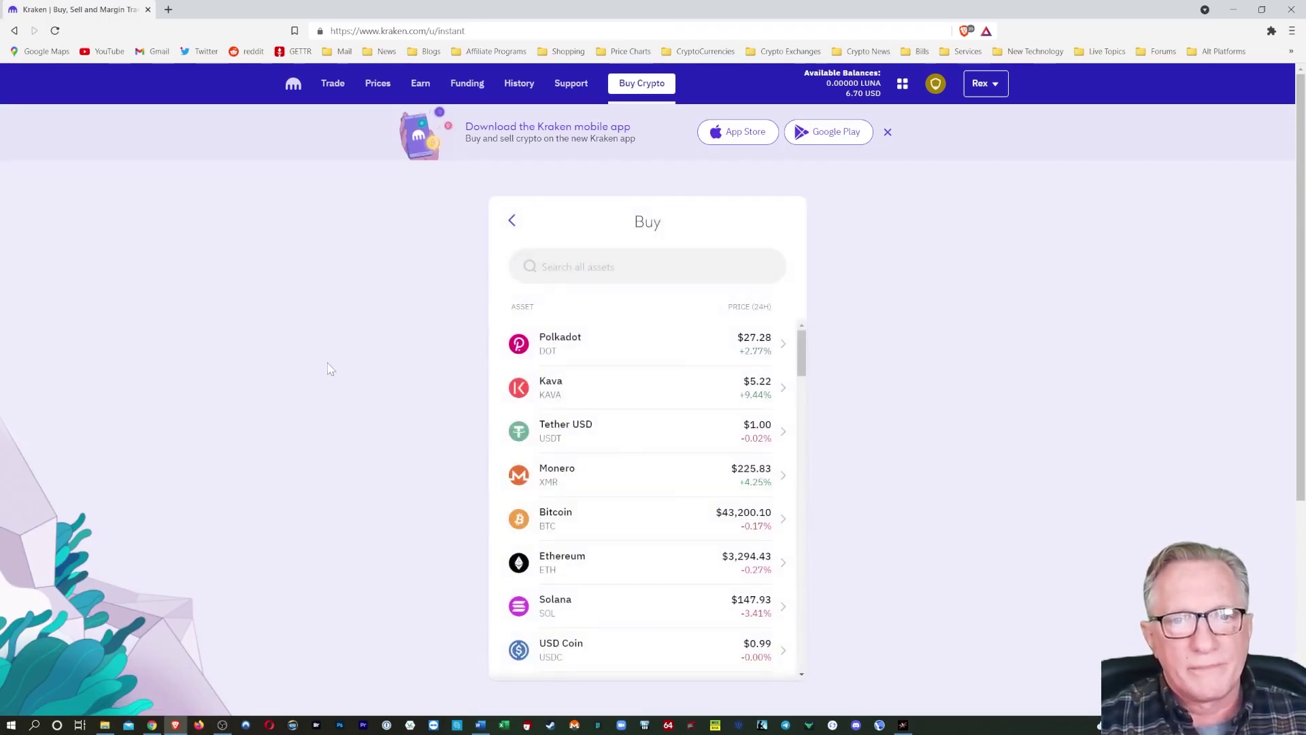
type("luna")
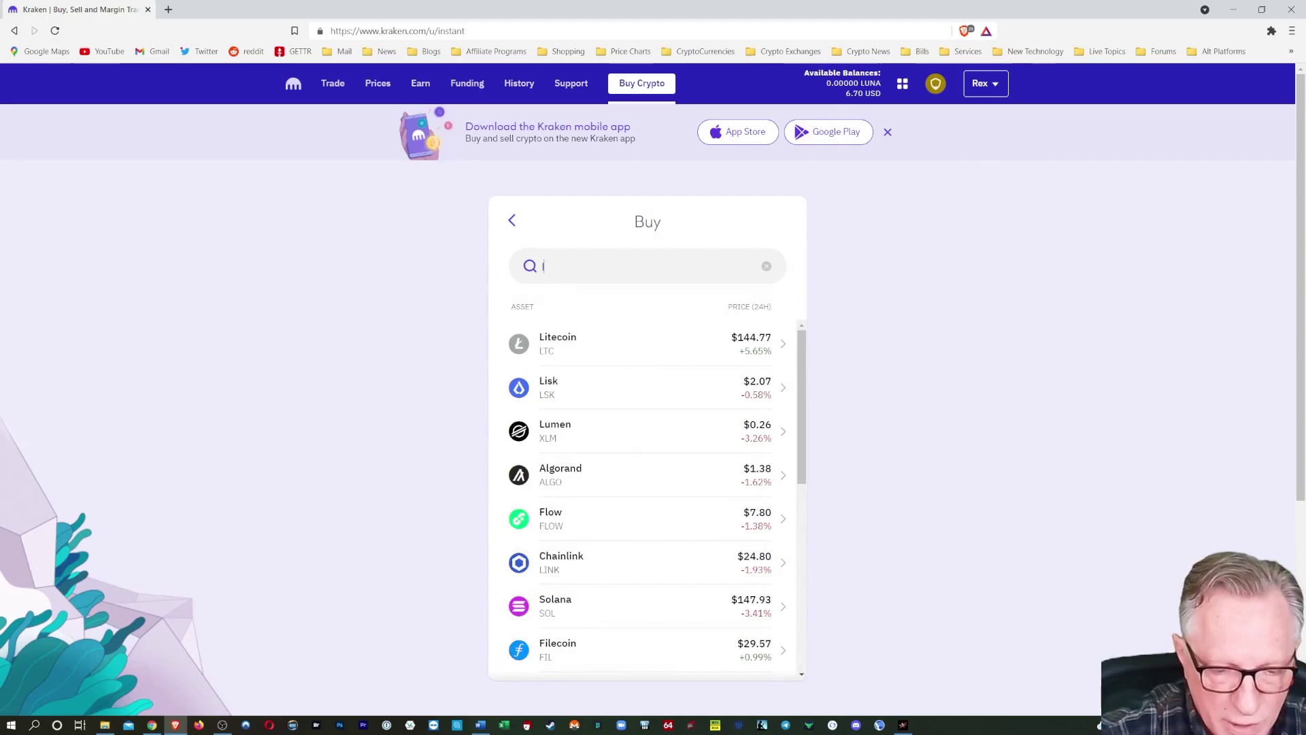
left_click(548, 344)
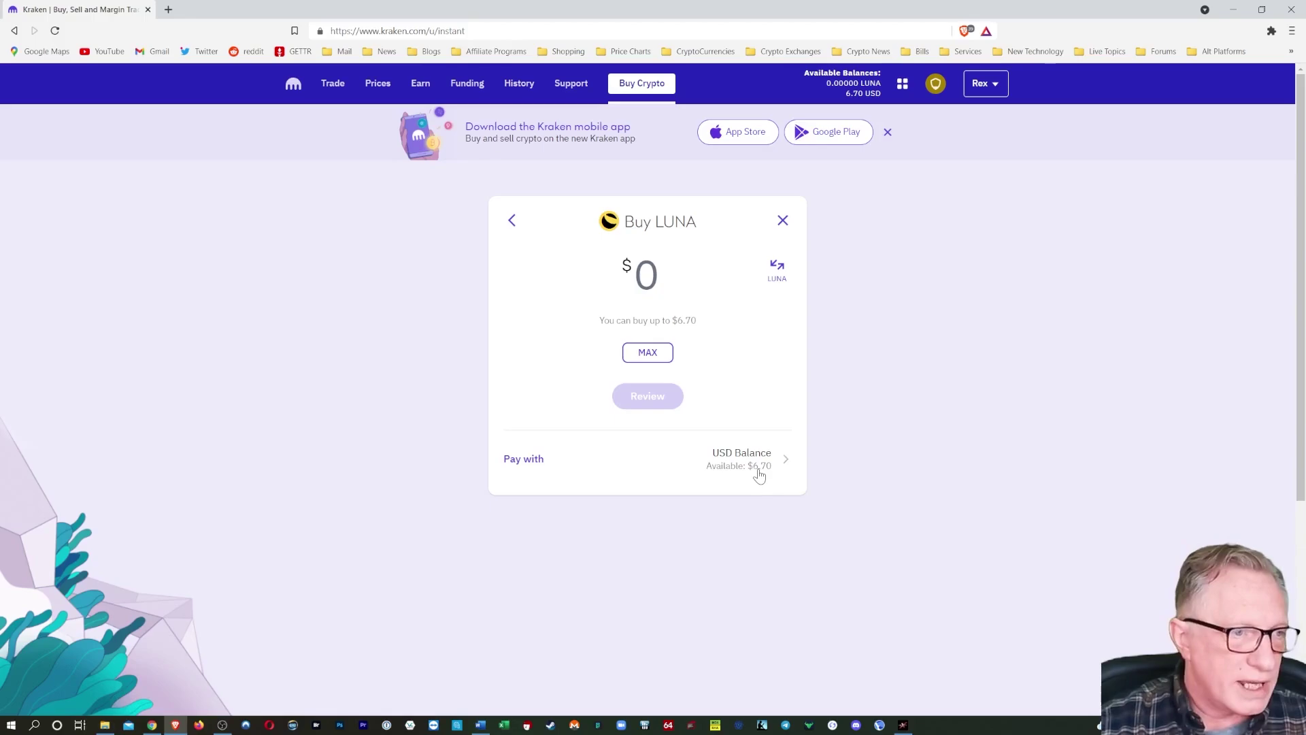
left_click(514, 463)
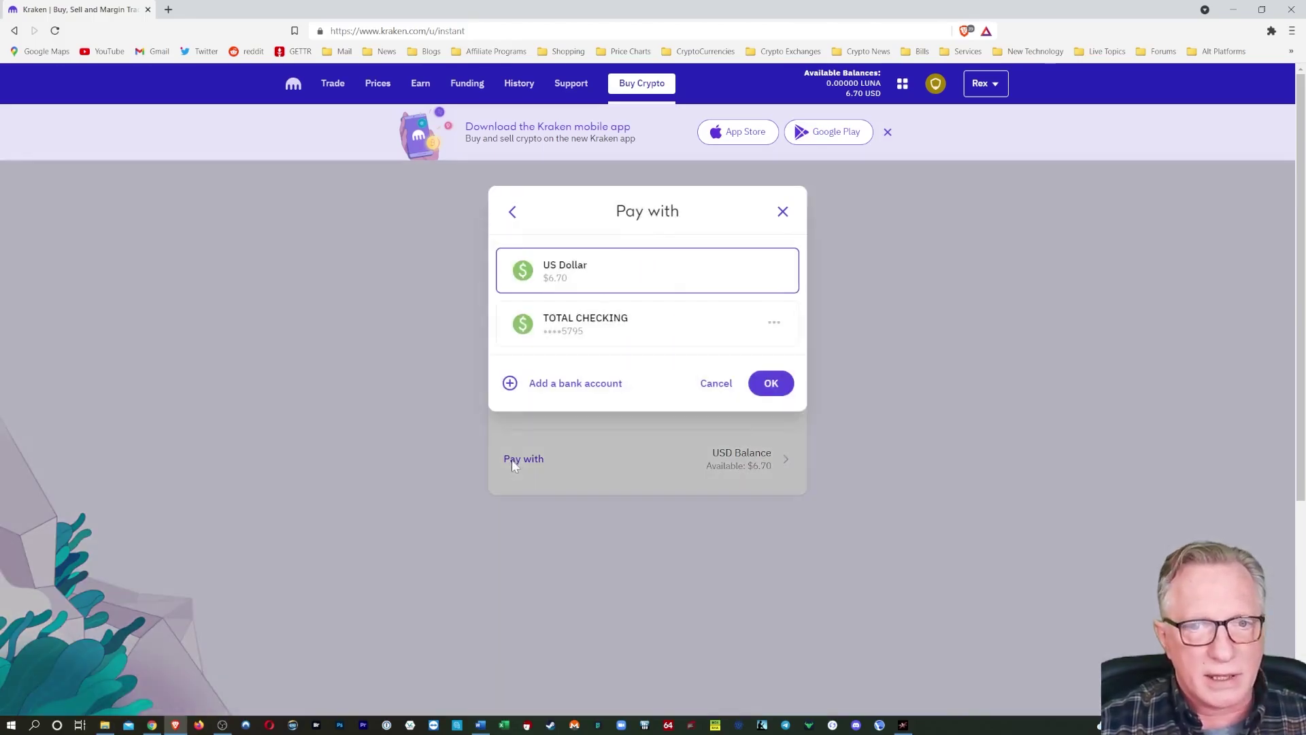
left_click(594, 325)
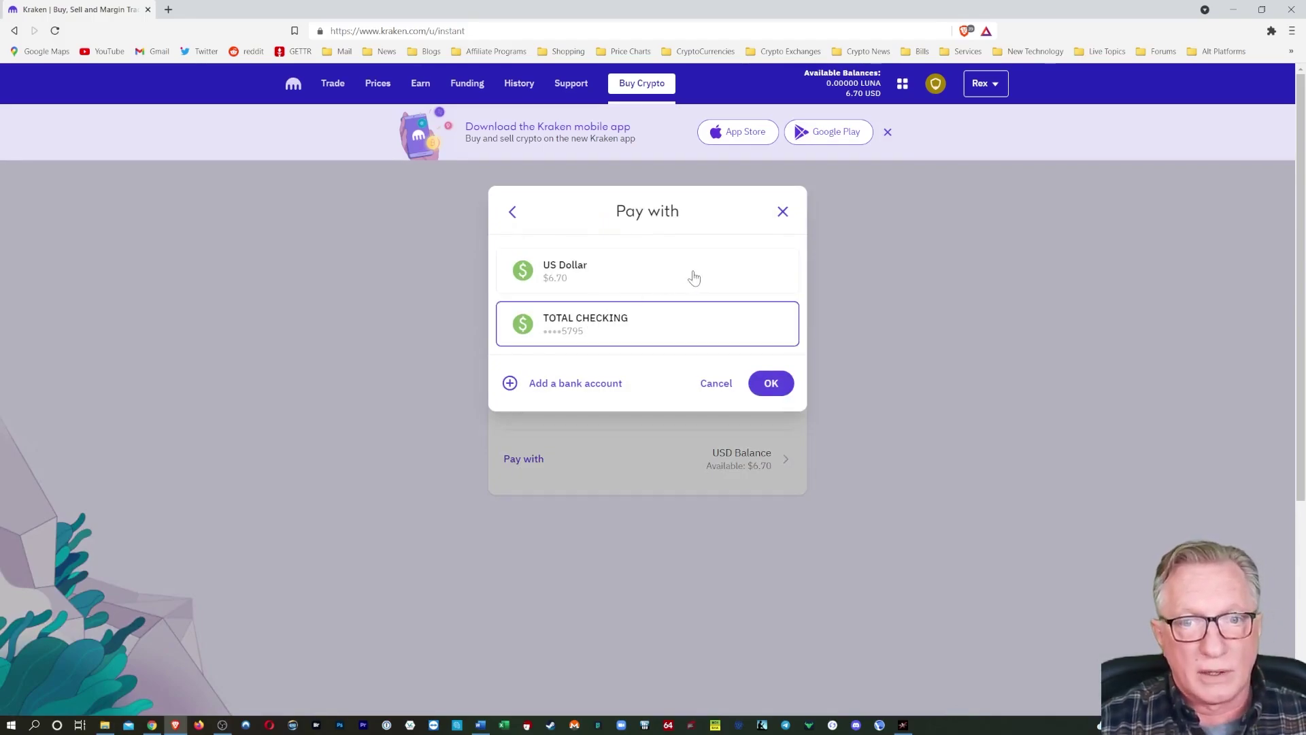
left_click(771, 384)
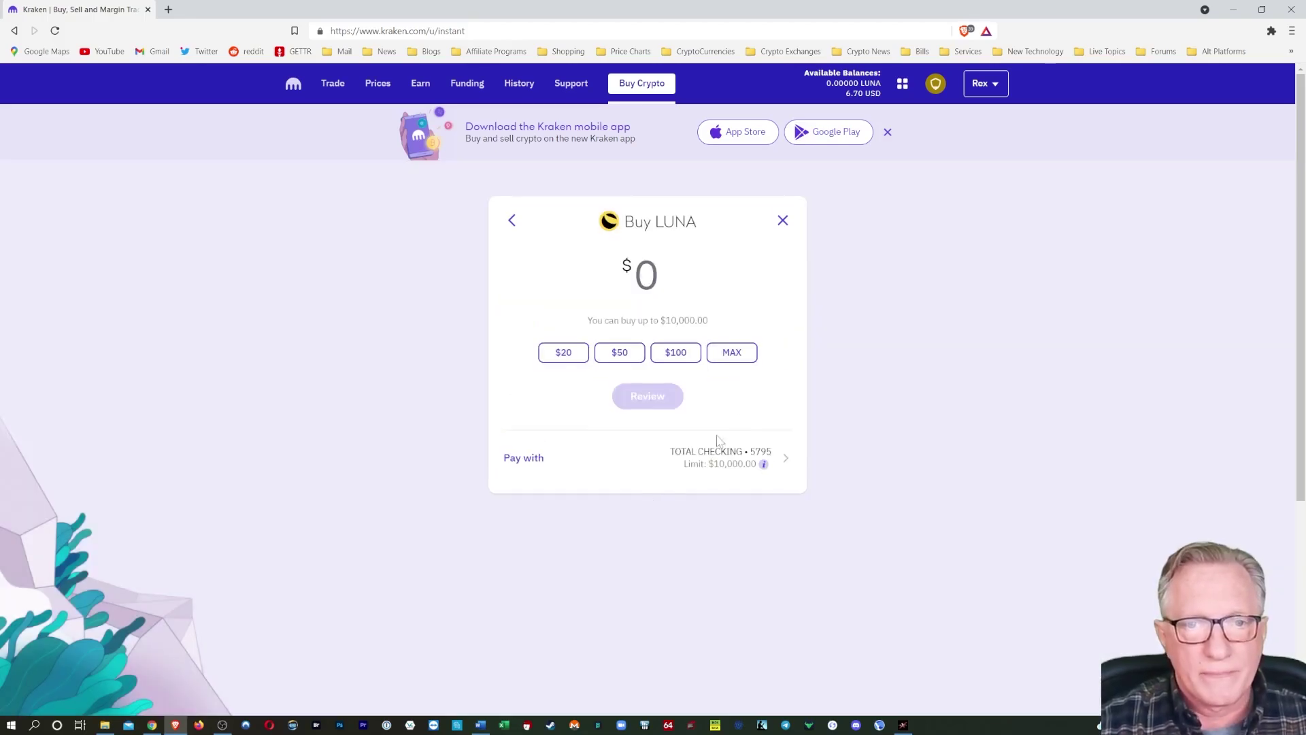
left_click(677, 354)
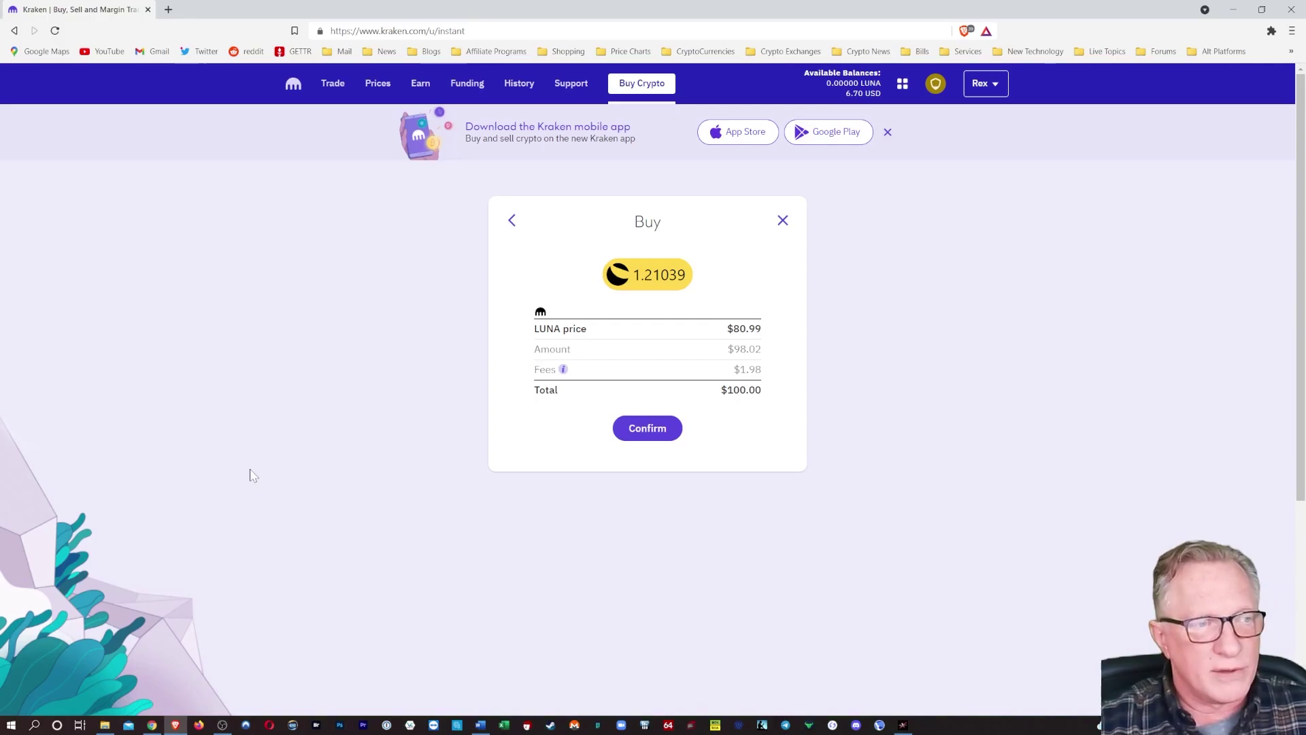
Step: Confirm the $100 LUNA purchase and check the 1.21039 LUNA row in Crypto holdings
left_click(642, 426)
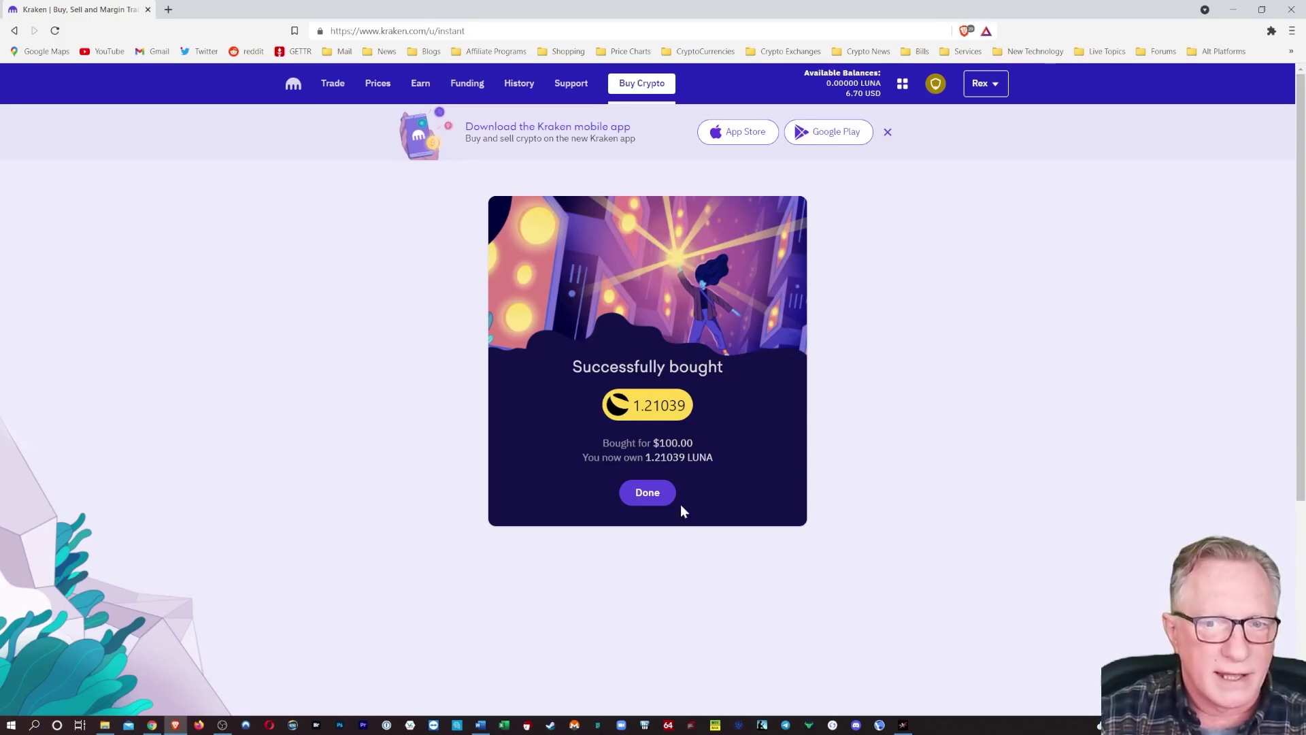
left_click(647, 497)
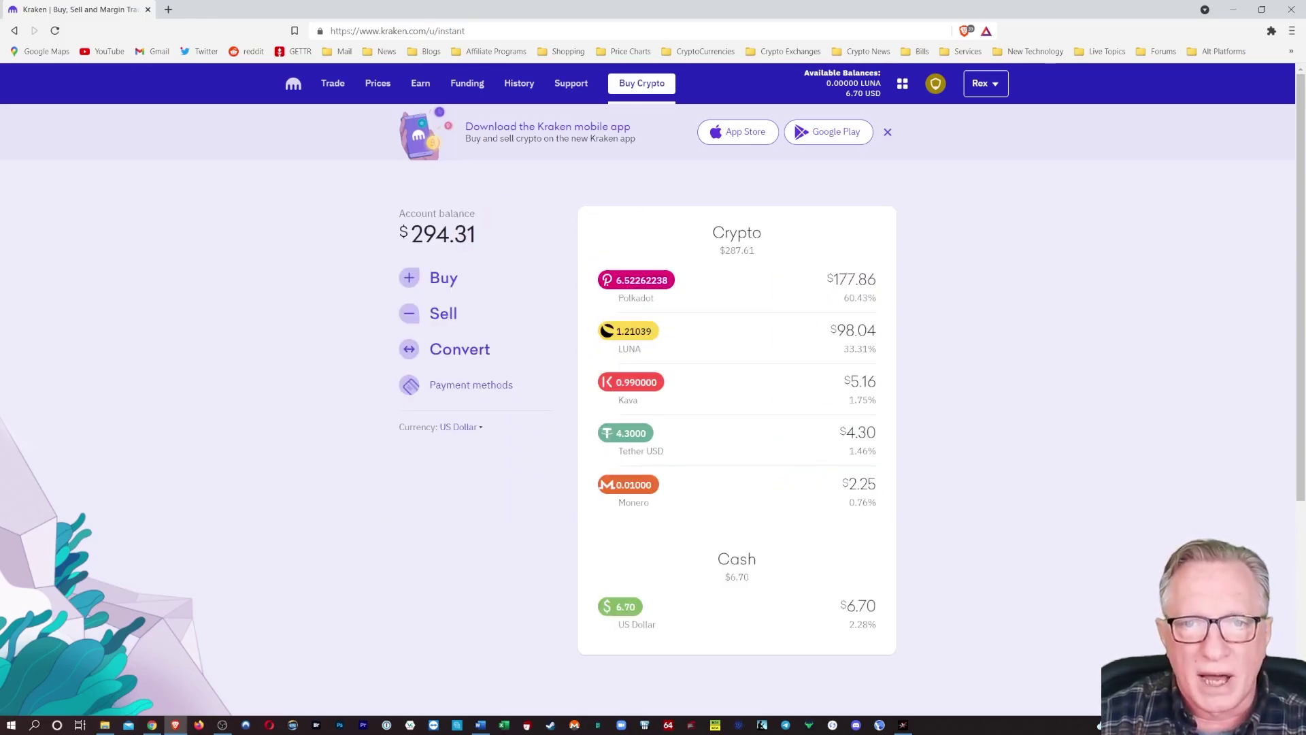
mouse_move(667, 332)
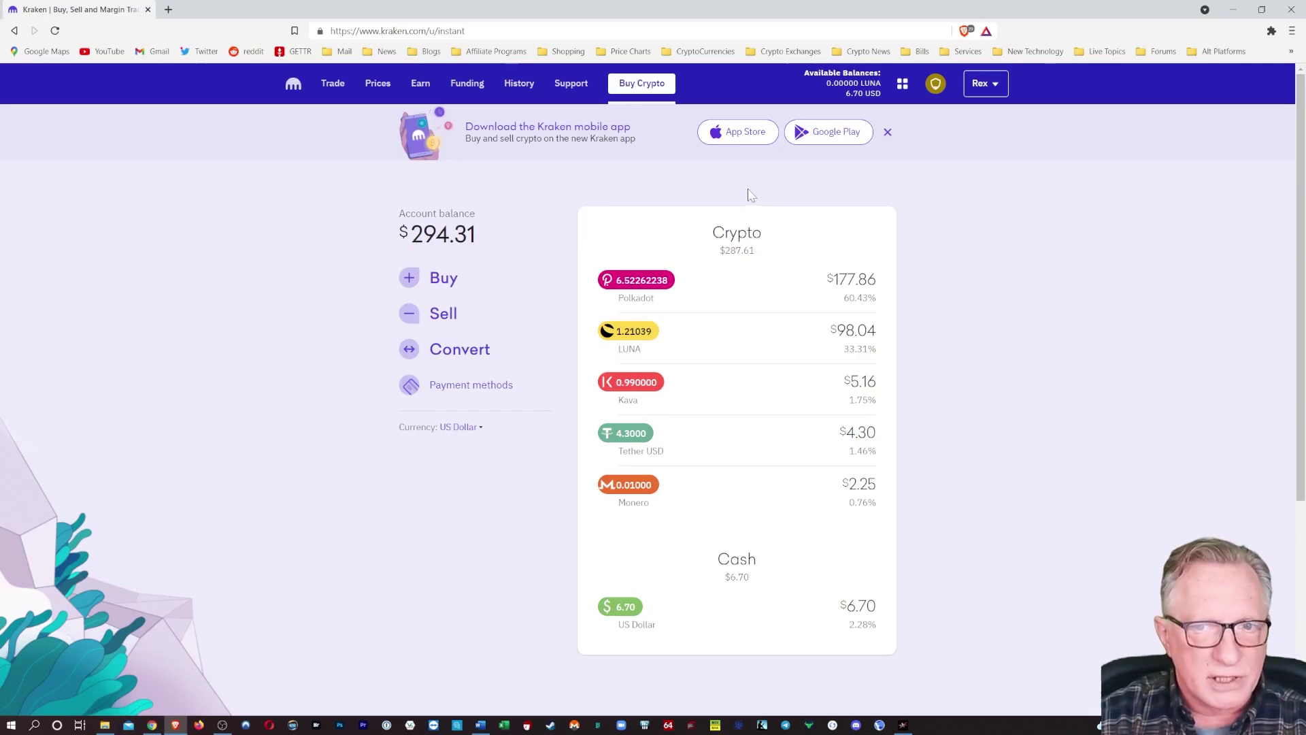
mouse_move(768, 341)
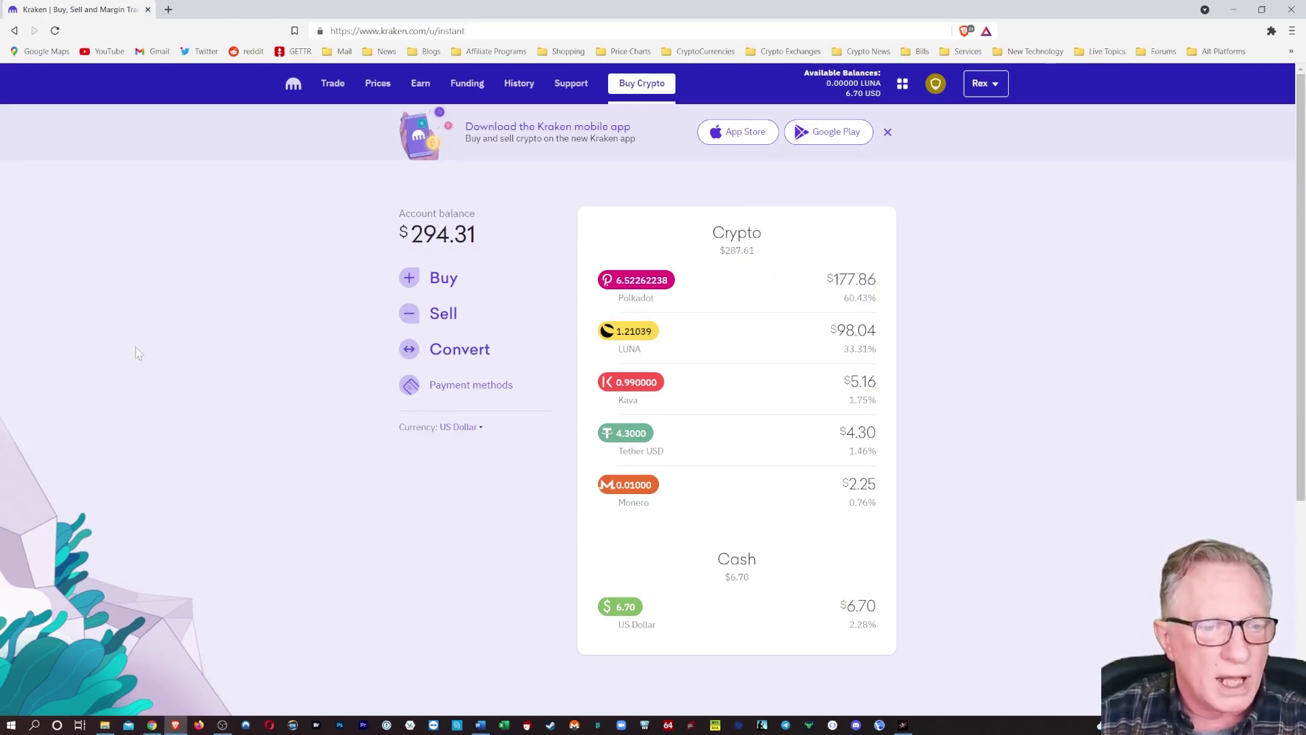
Step: Copy the Terra Station wallet's receiving address in Chrome, then return to Kraken in Brave
left_click(152, 725)
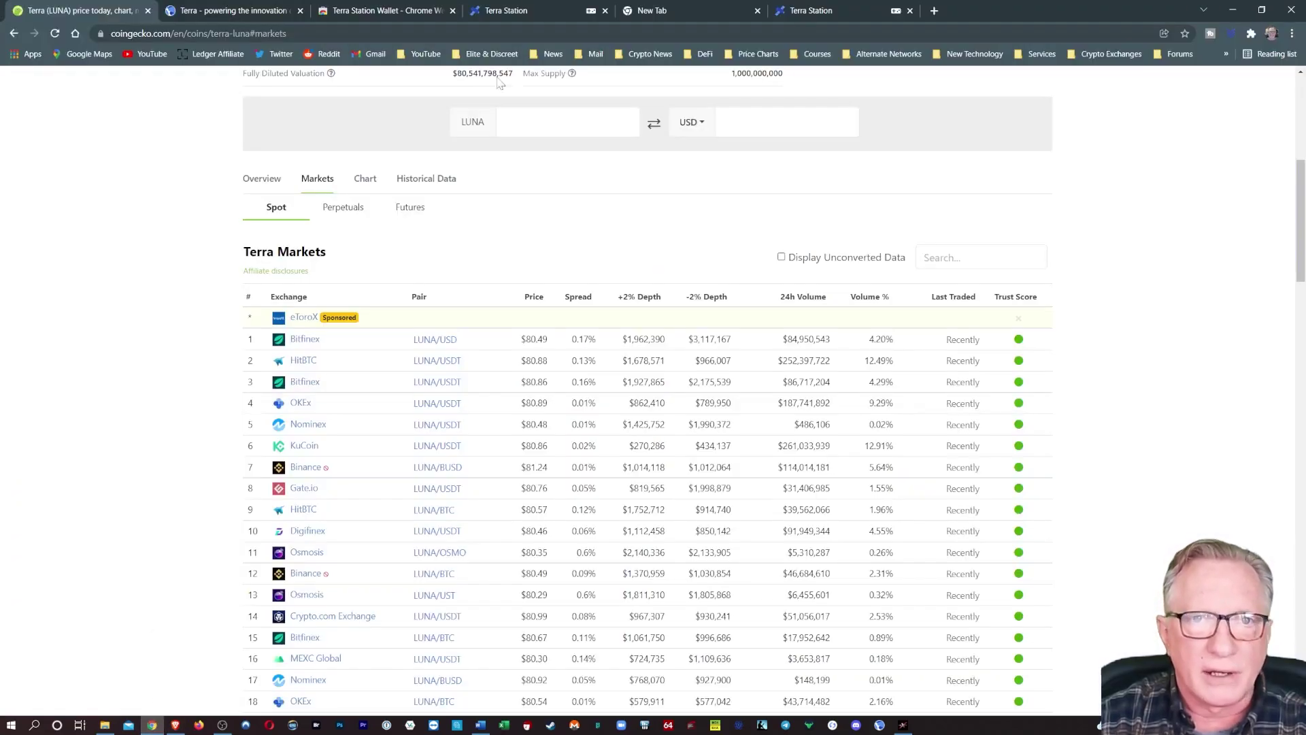
left_click(537, 11)
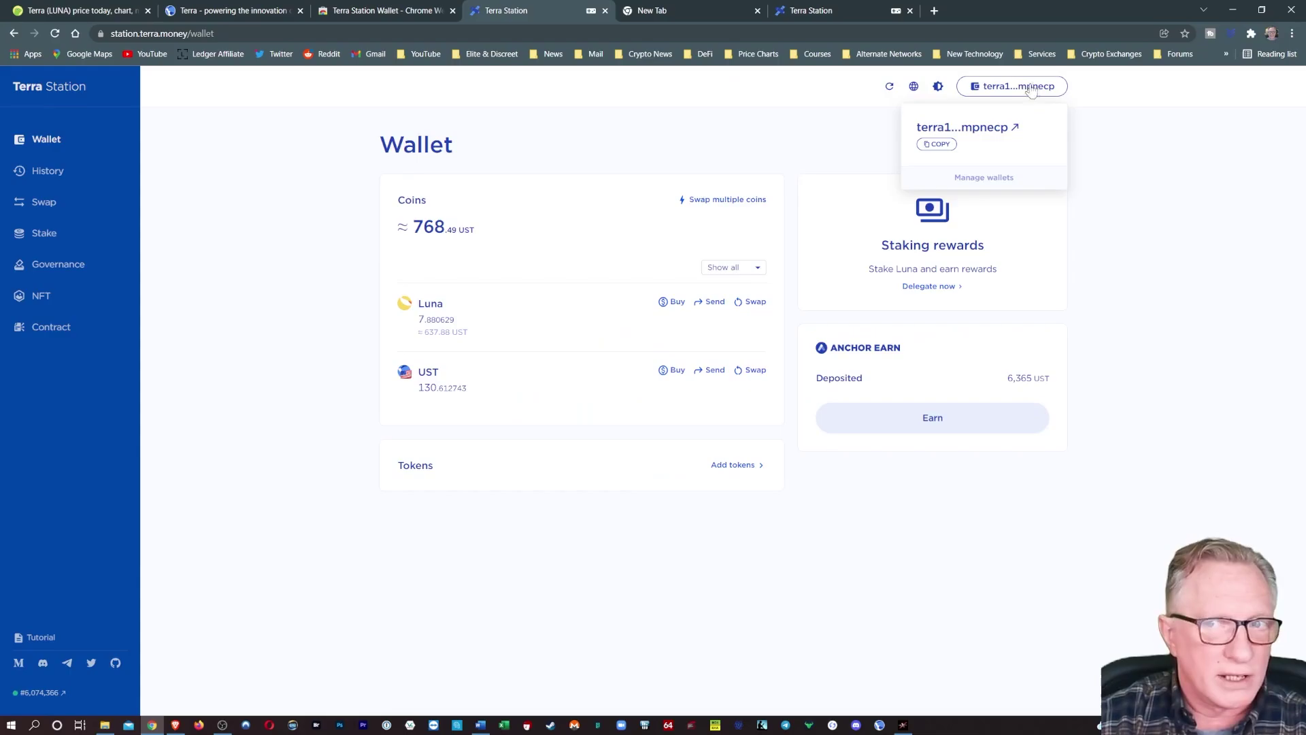
left_click(938, 144)
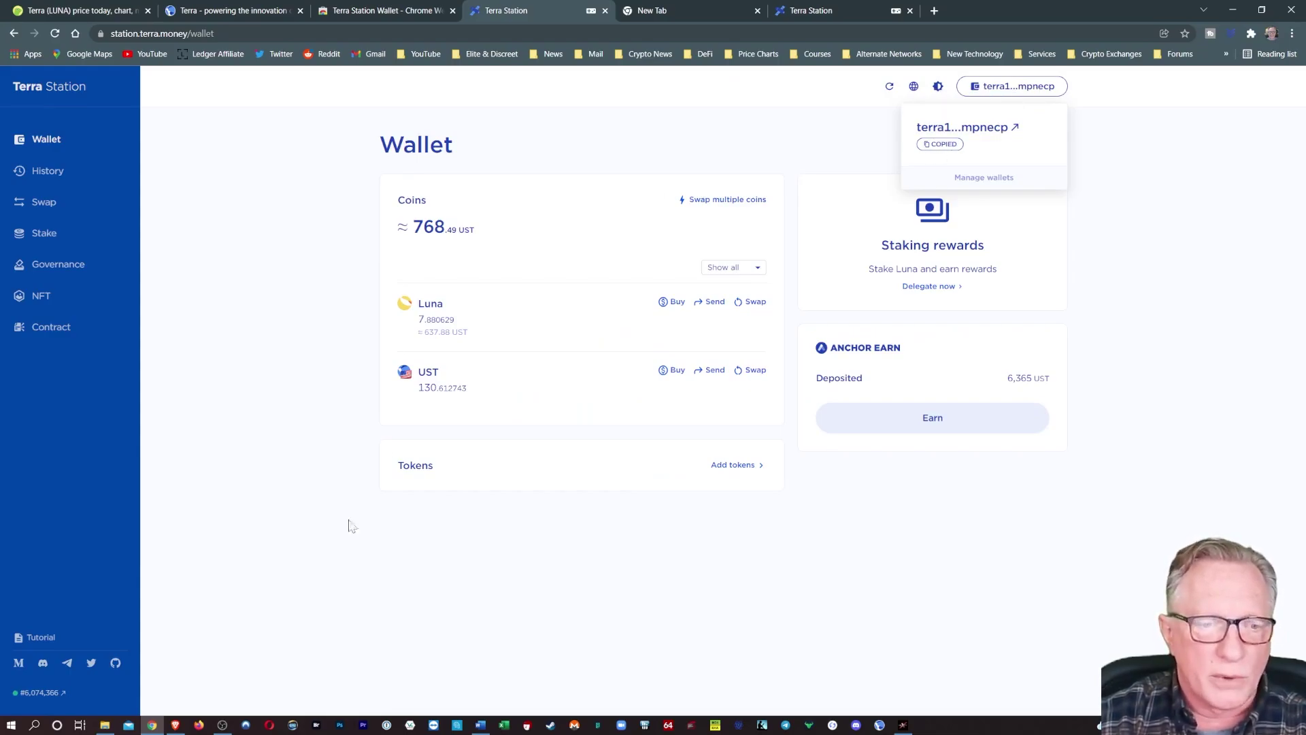
left_click(175, 725)
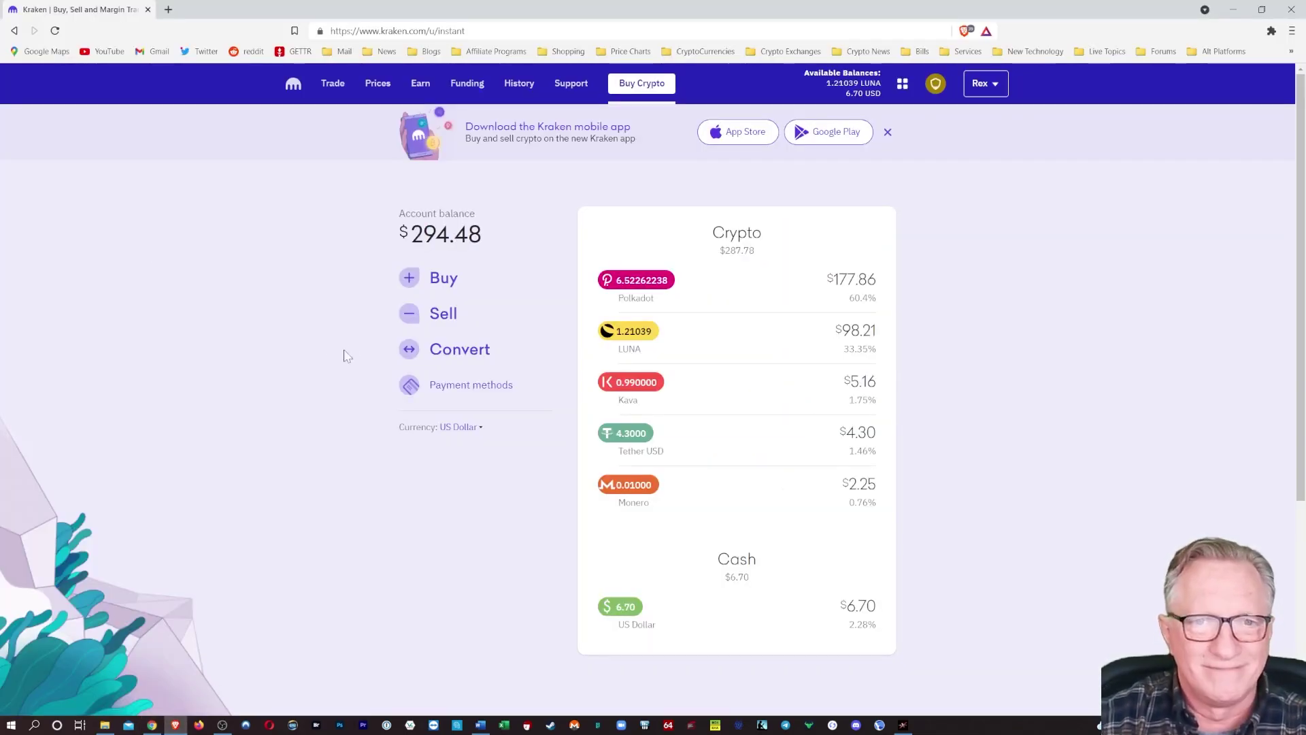
Step: Open Kraken's LUNA withdrawal page from Funding and start adding a new LUNA address
left_click(469, 87)
scroll(248, 418, "down", 5)
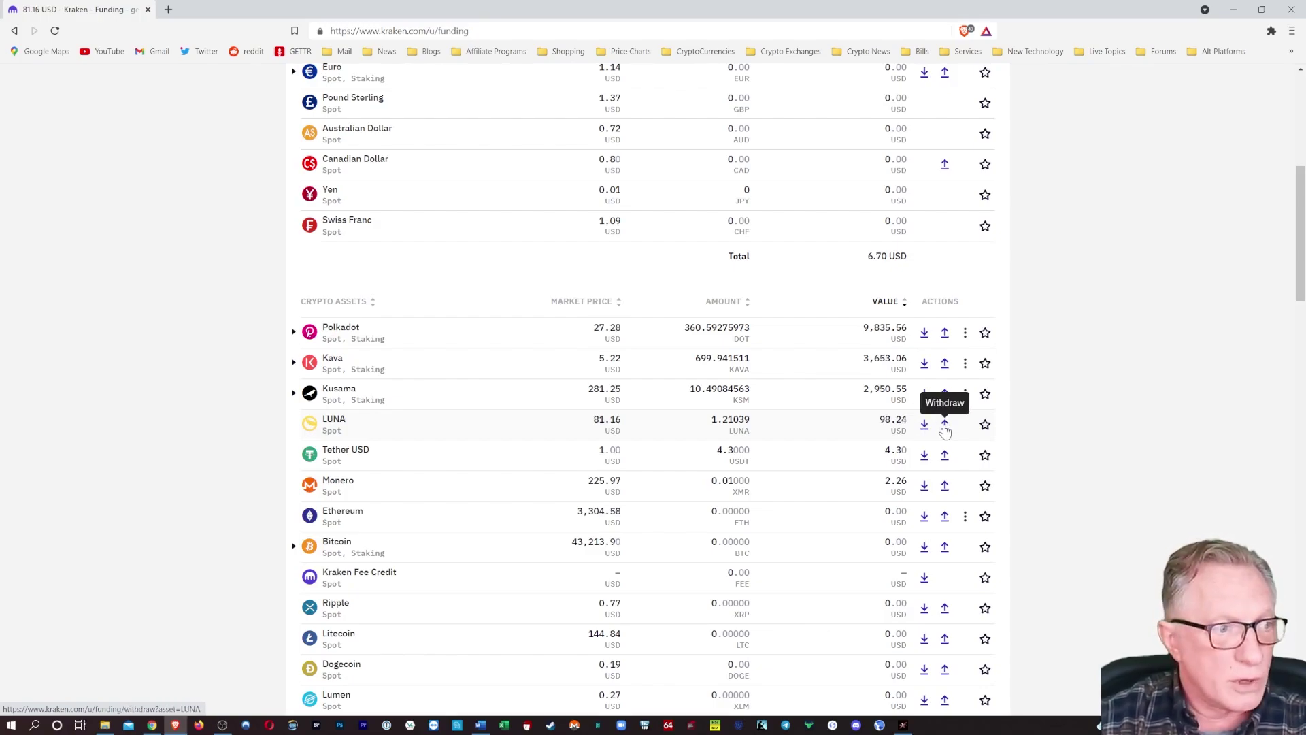
left_click(944, 426)
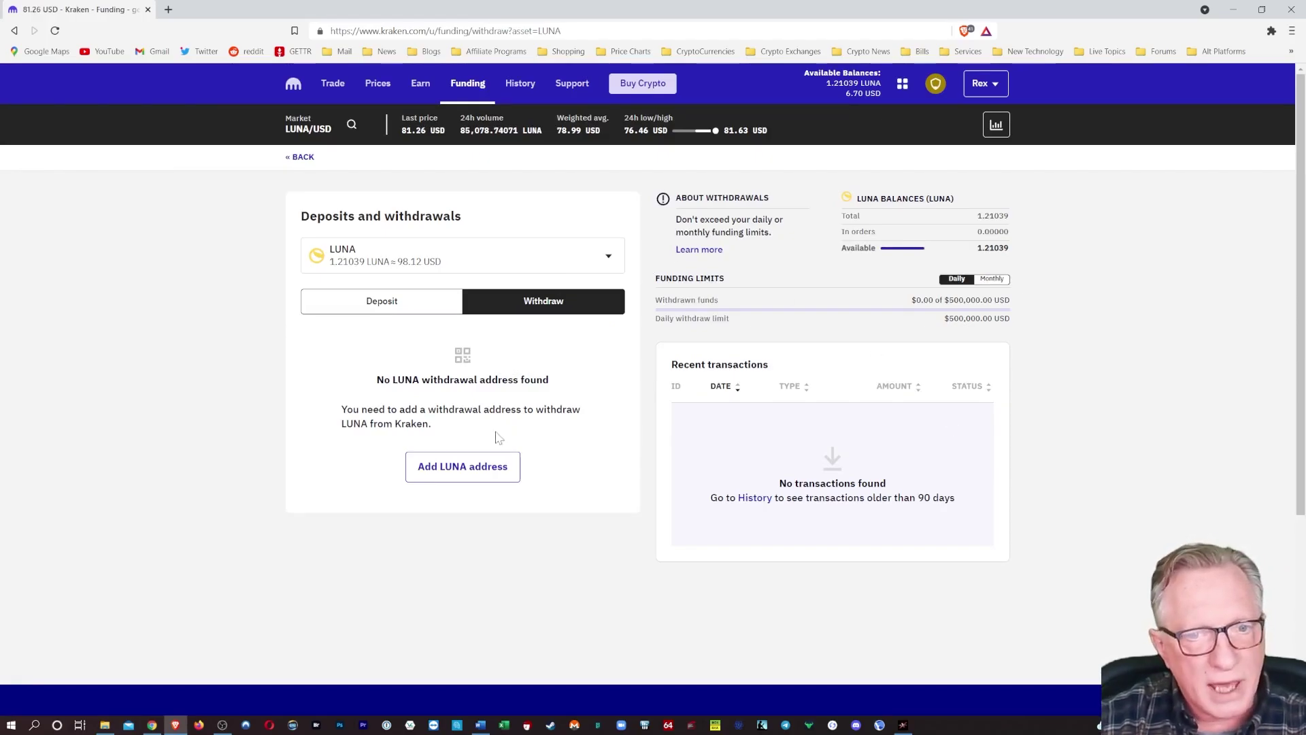
left_click(462, 470)
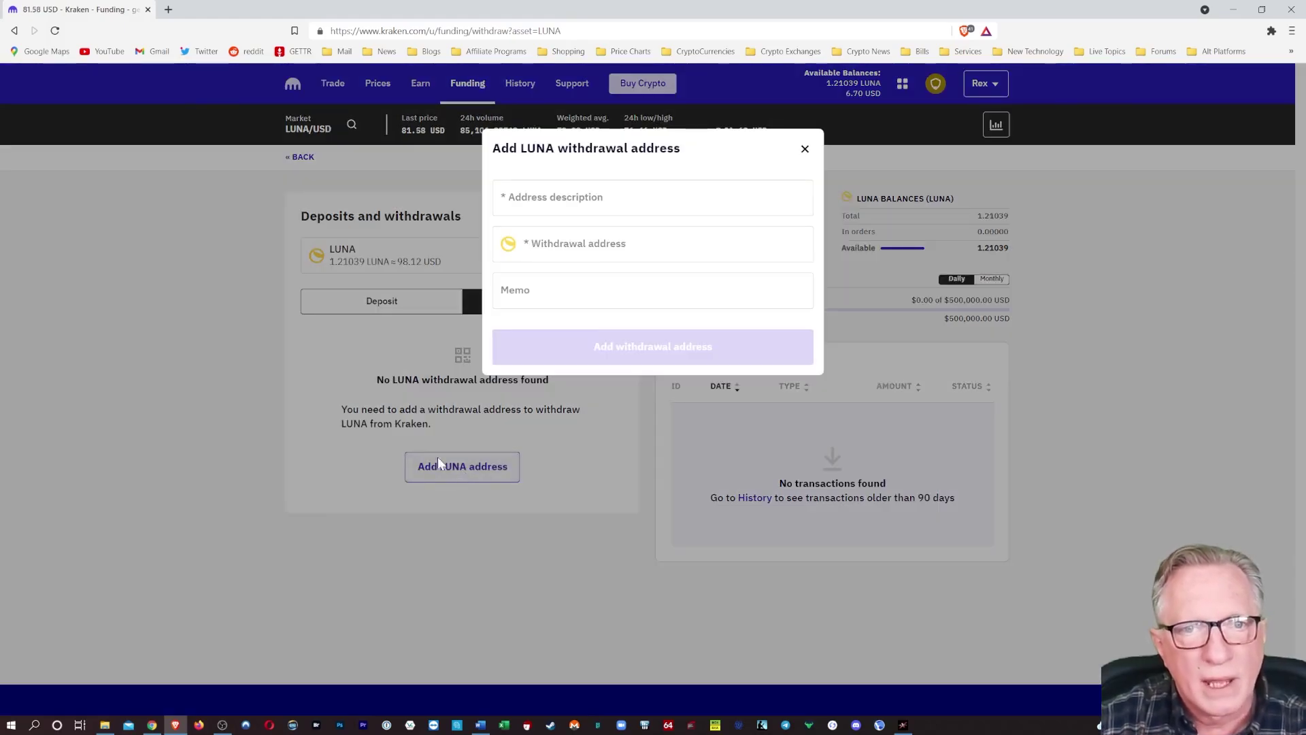
Step: Save a withdrawal address described 'Terra Station' using the pasted wallet address
left_click(568, 202)
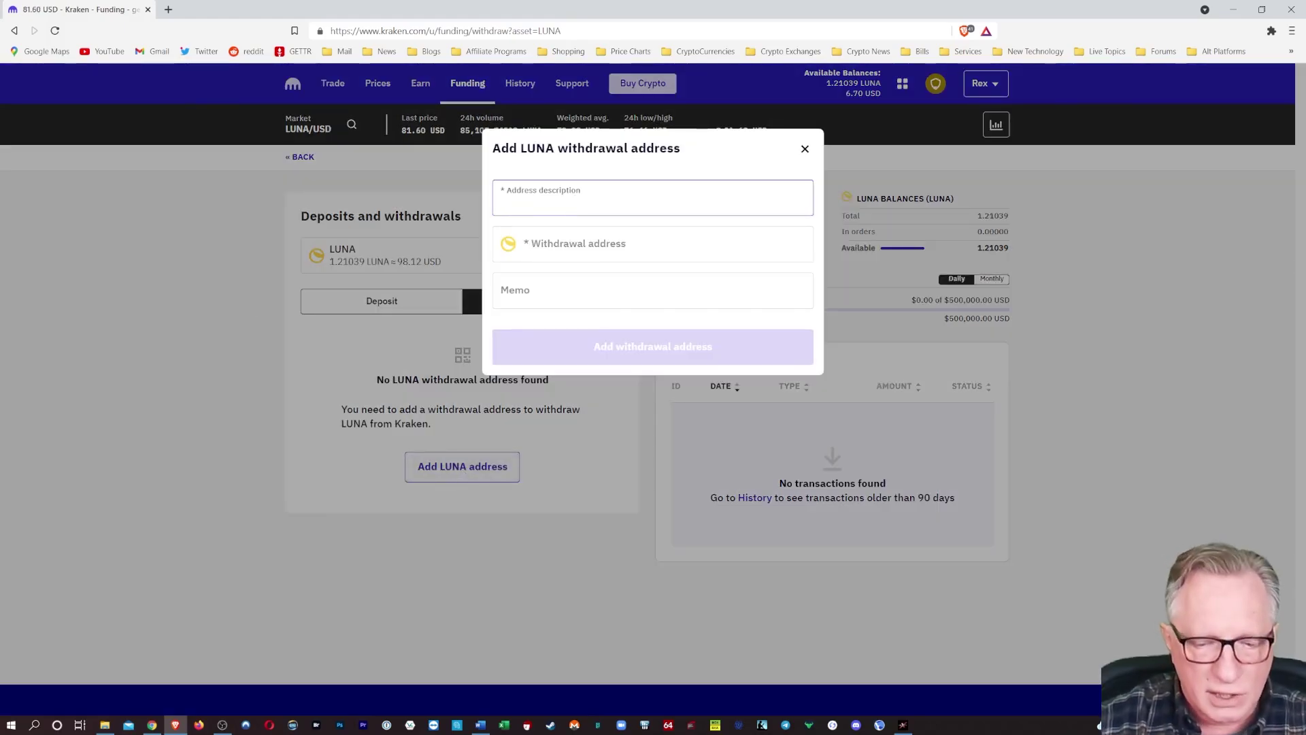
type("Terra Station")
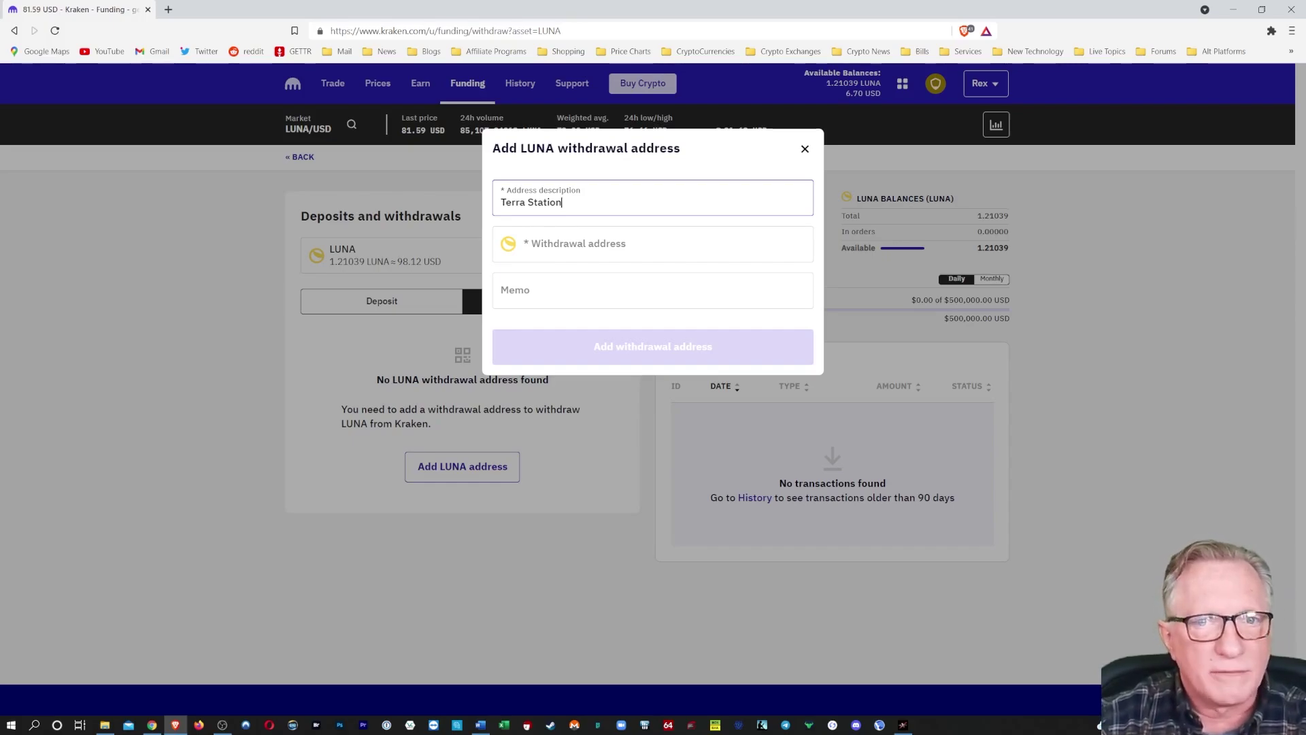
left_click(617, 251)
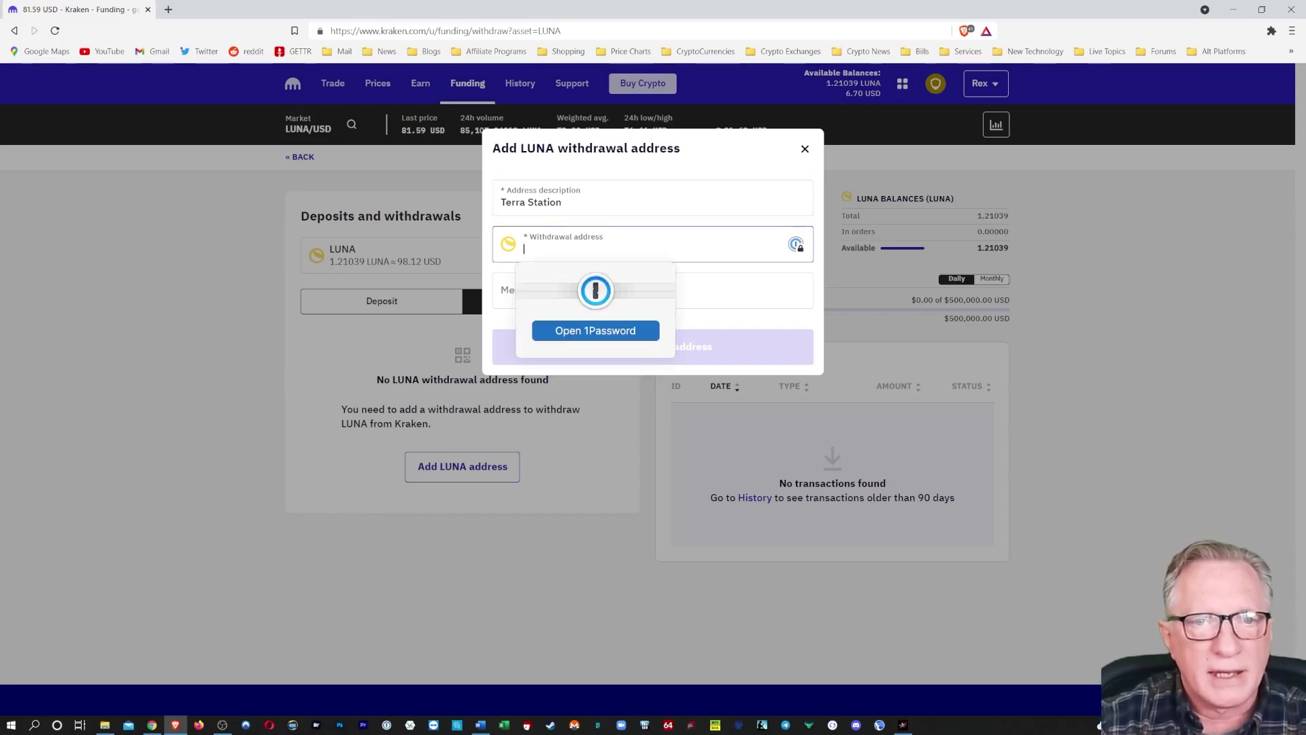
right_click(537, 246)
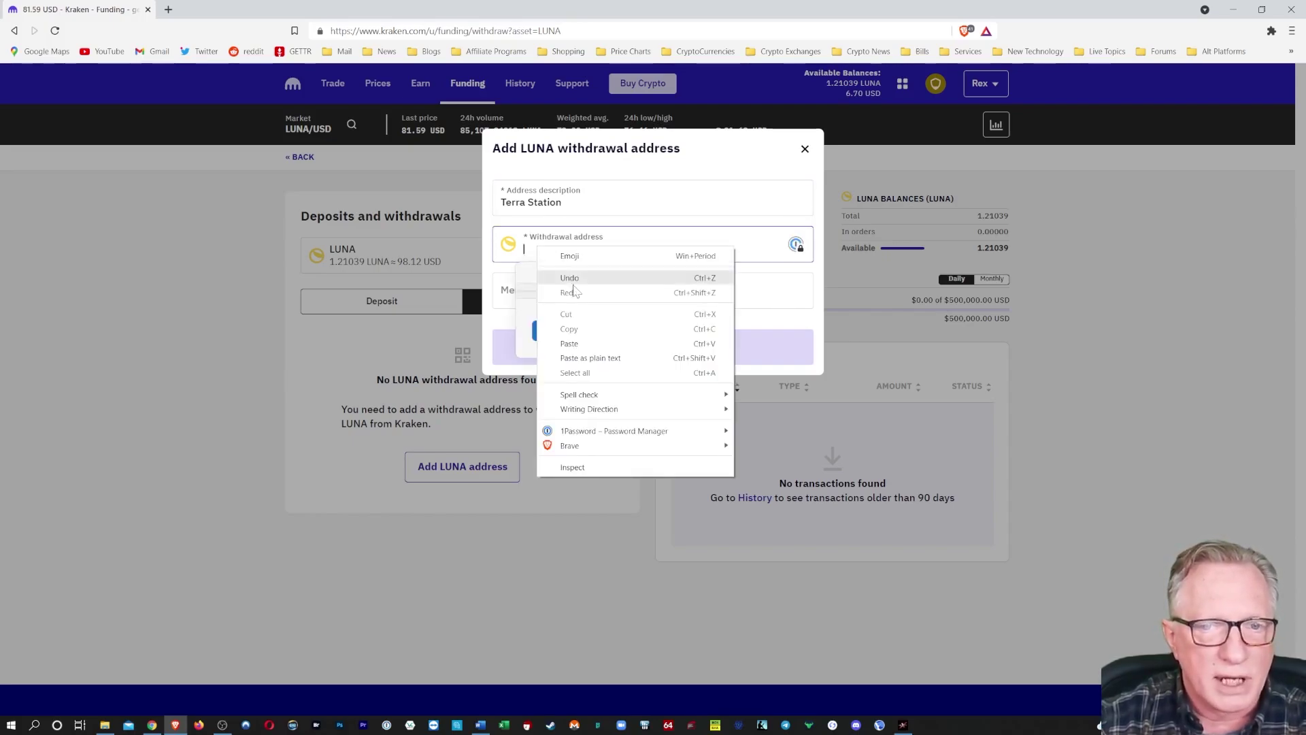
left_click(592, 342)
key("Tab")
key("Tab")
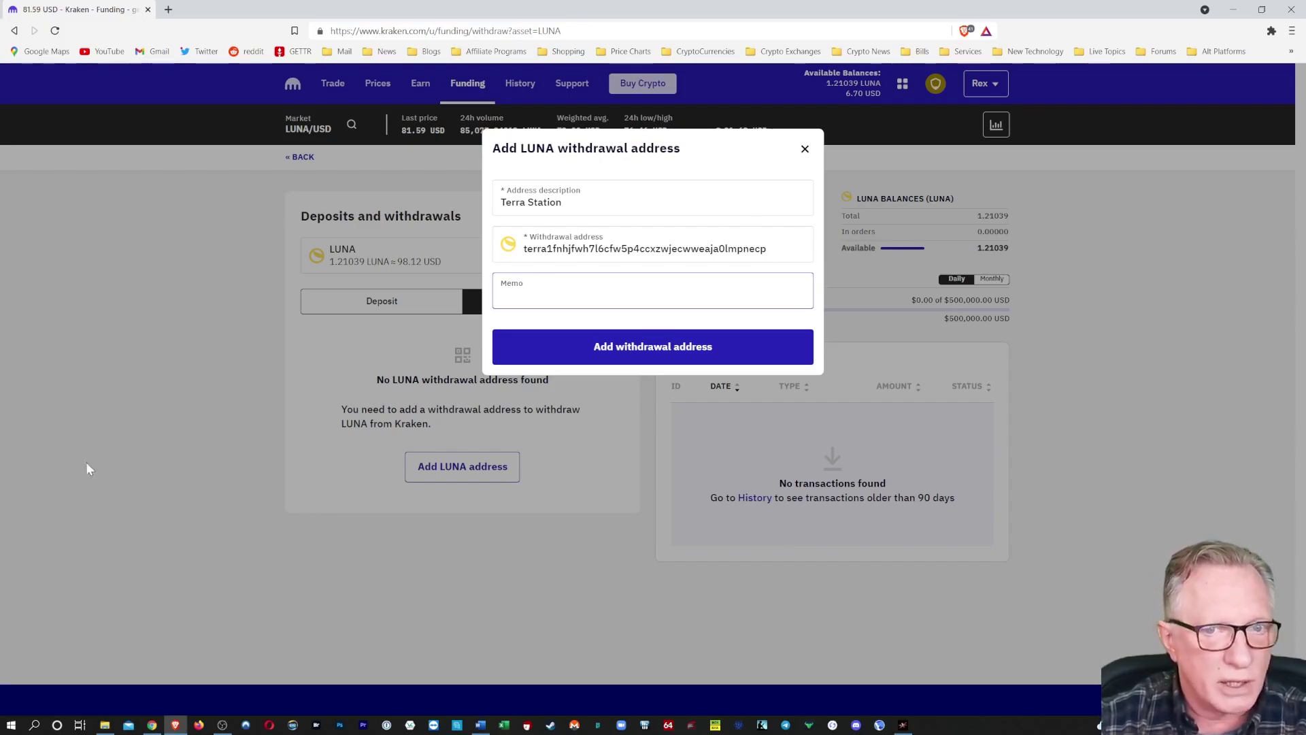
left_click(658, 348)
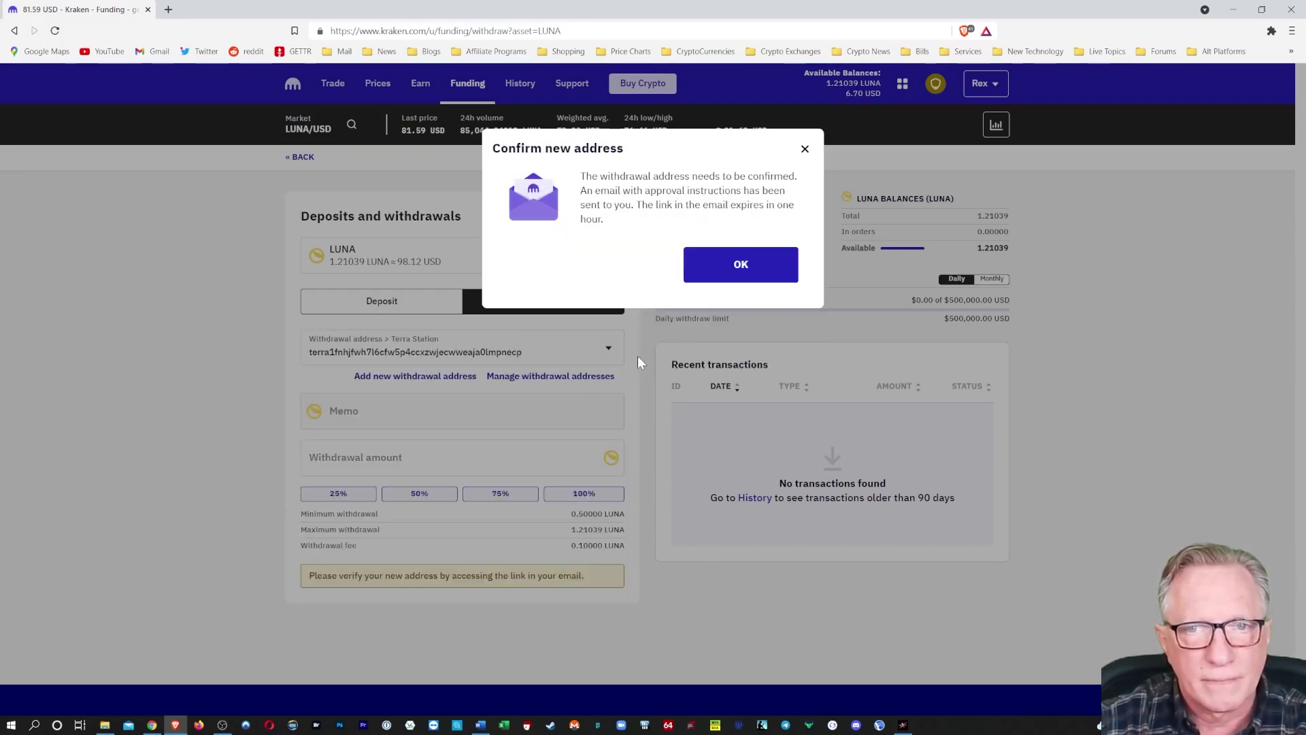
Step: Acknowledge the email notice and approve the Terra Station address from Kraken's Gmail alert
left_click(754, 268)
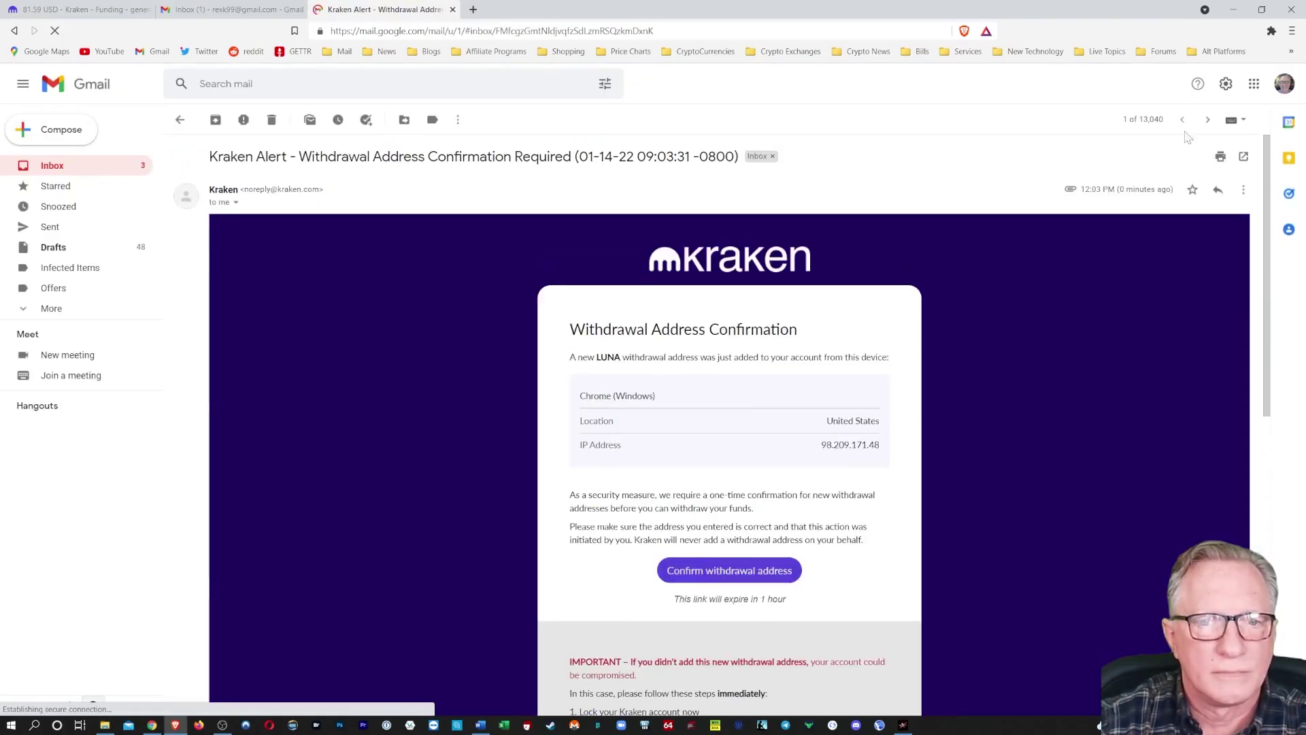
scroll(1121, 340, "down", 2)
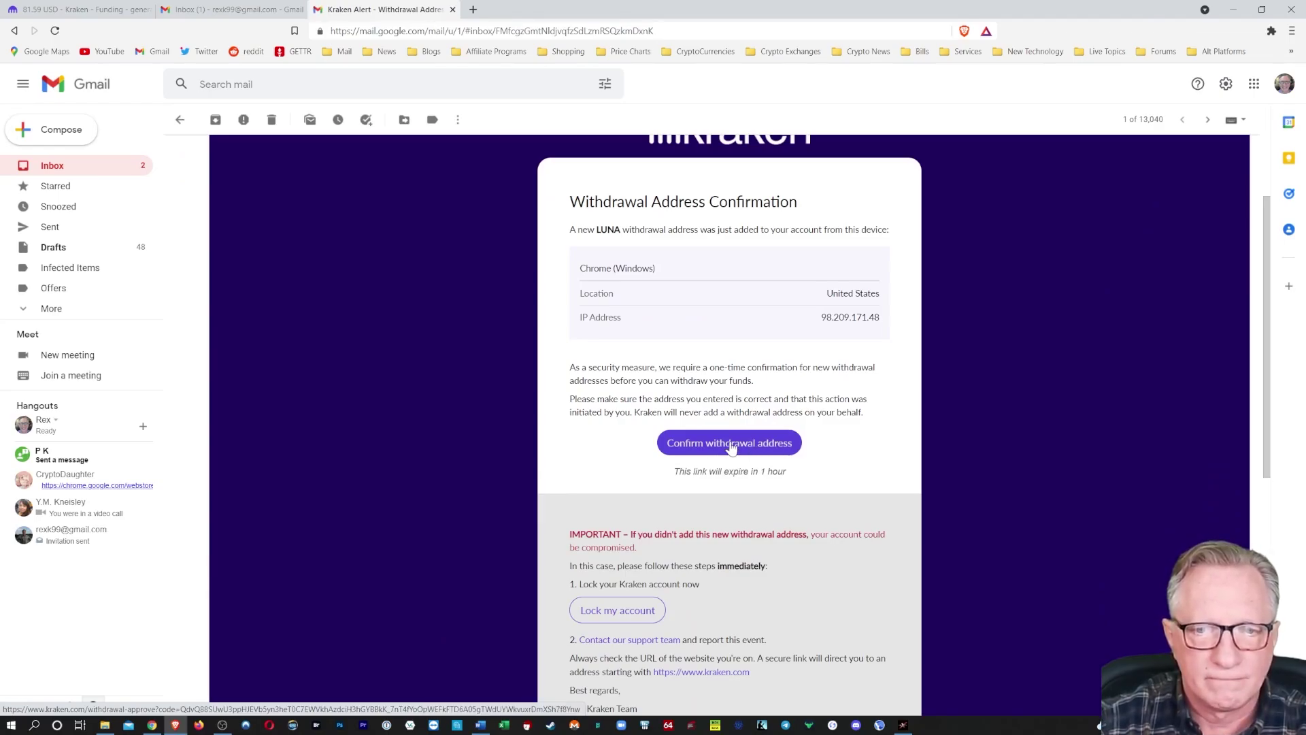
left_click(730, 447)
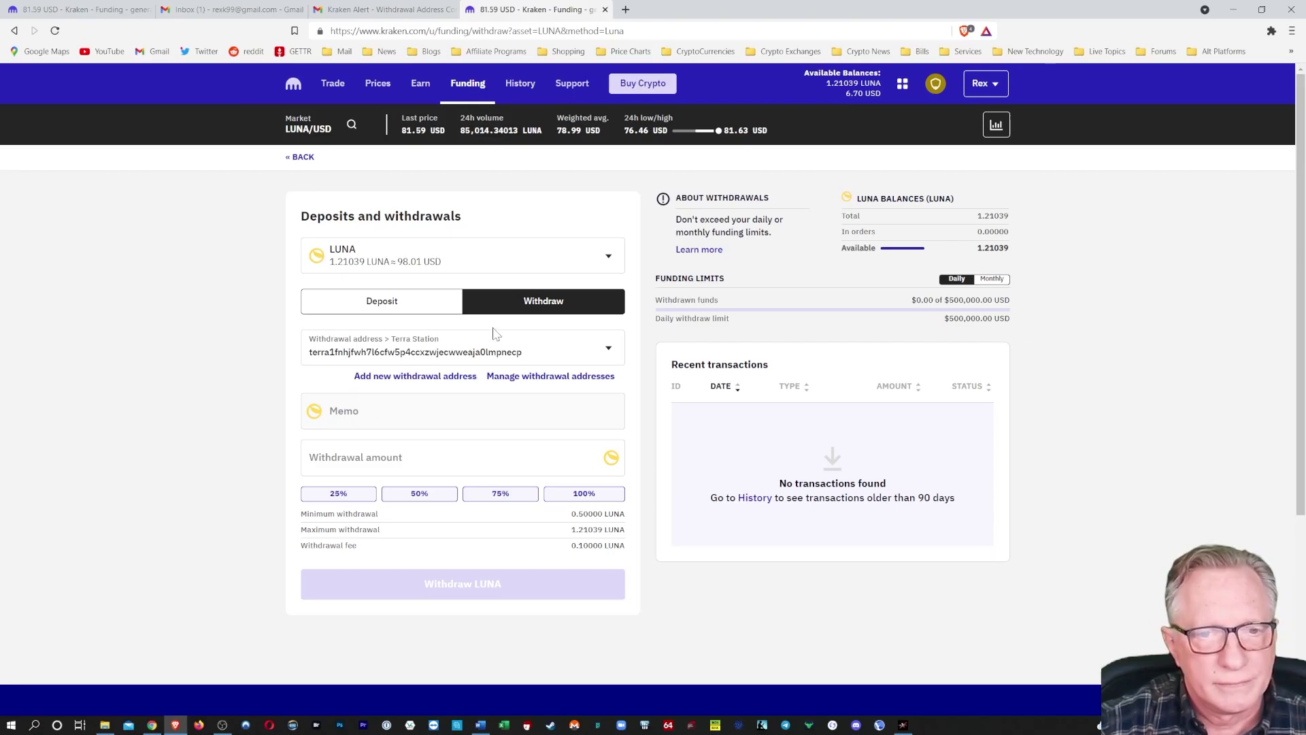
Step: Withdraw and confirm 1.11039 LUNA to the Terra Station address, checking the Terra Station wallet
left_click(586, 495)
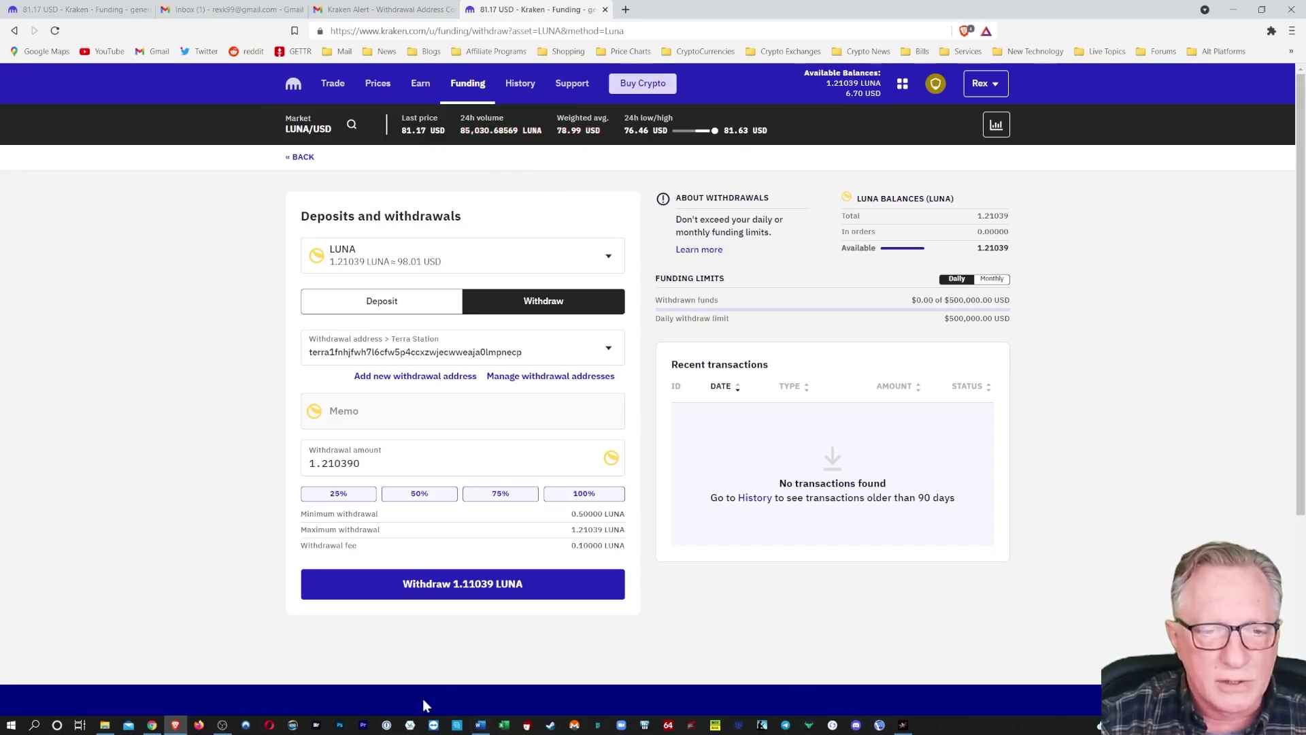
left_click(153, 726)
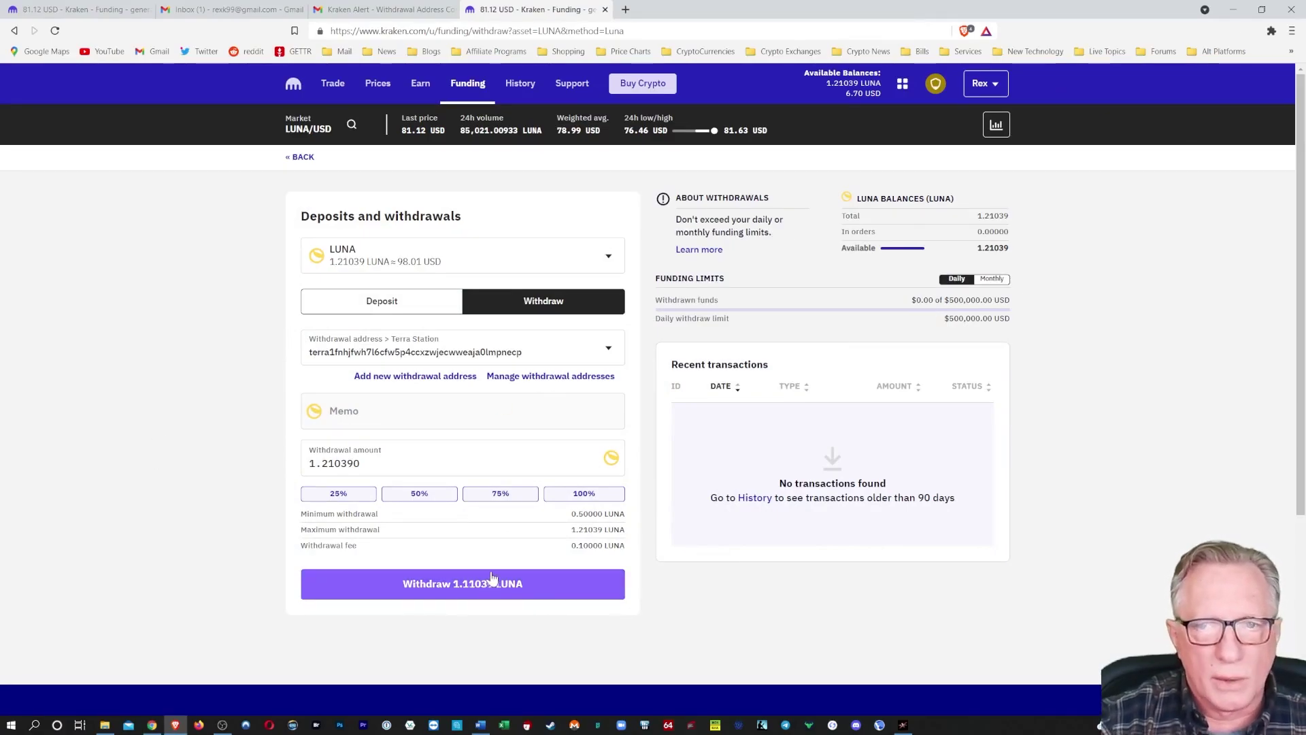
left_click(479, 593)
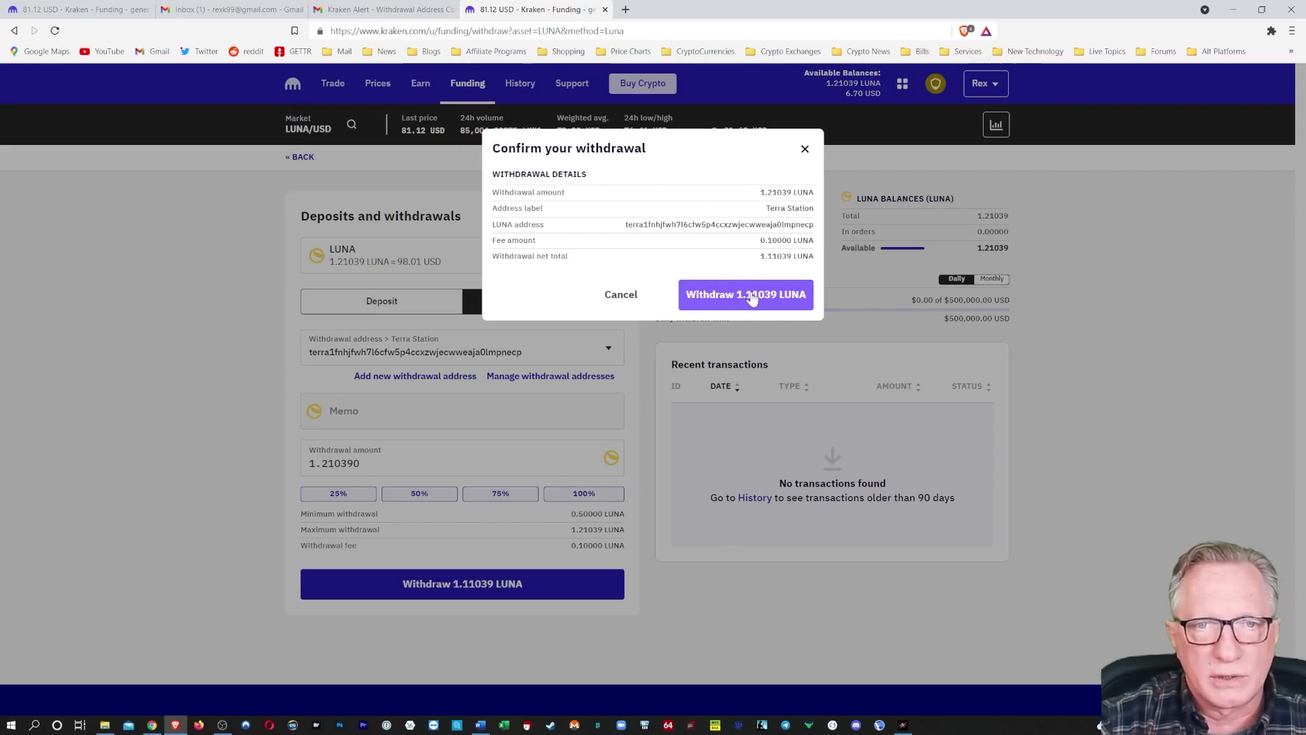
left_click(753, 297)
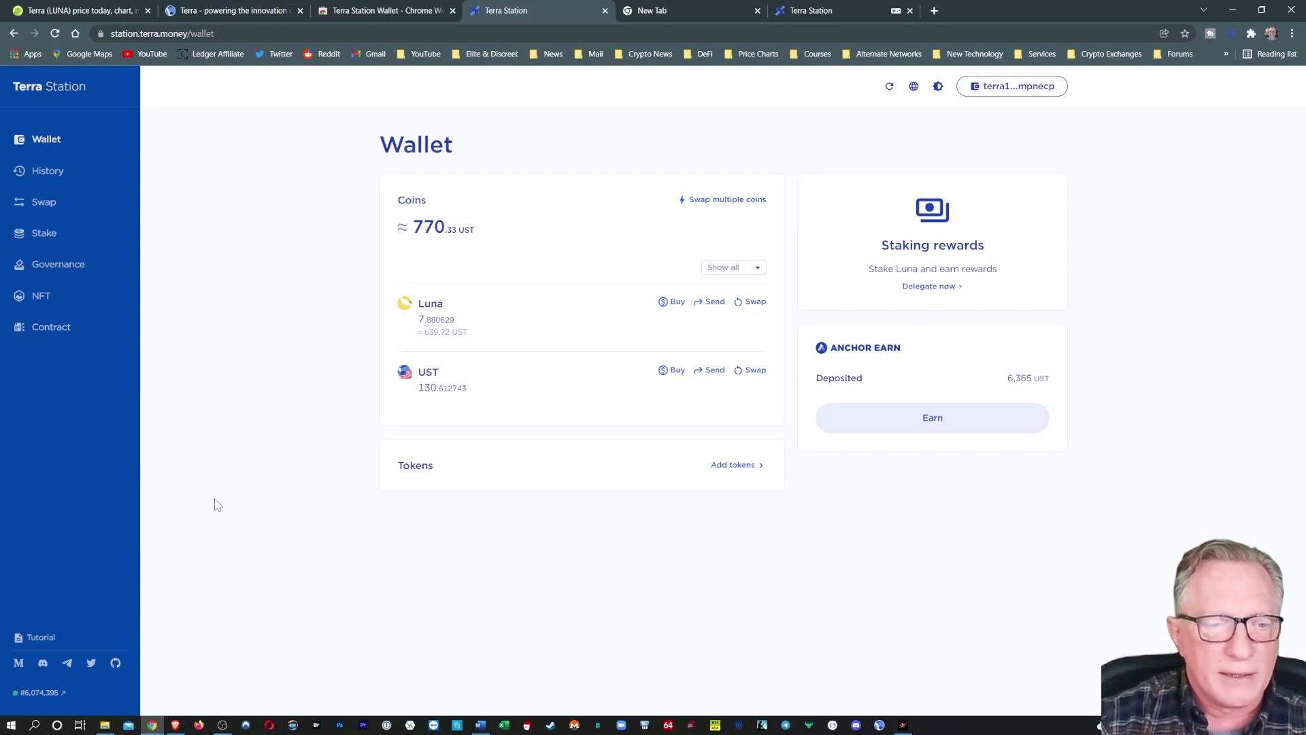
Step: Confirm on Kraken that the 1.11039 LUNA withdrawal shows as initiated, then return to Terra Station
left_click(175, 725)
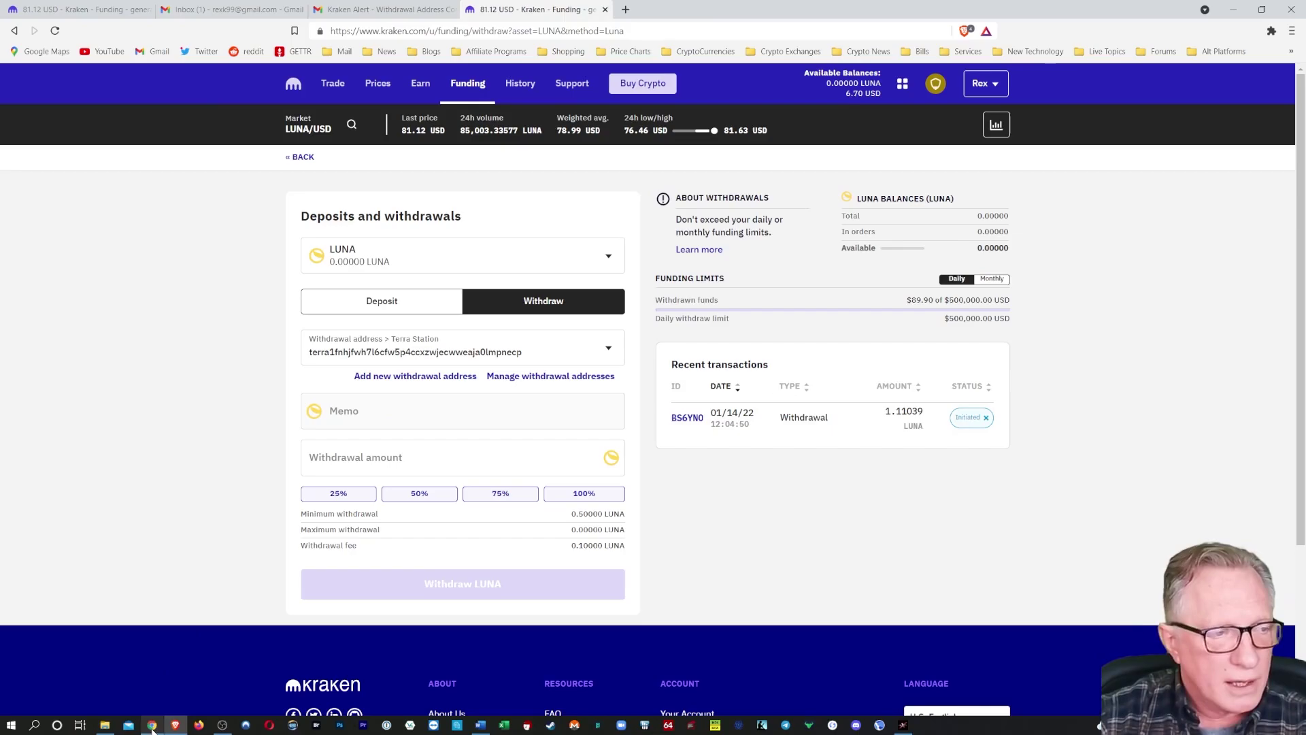
mouse_move(154, 729)
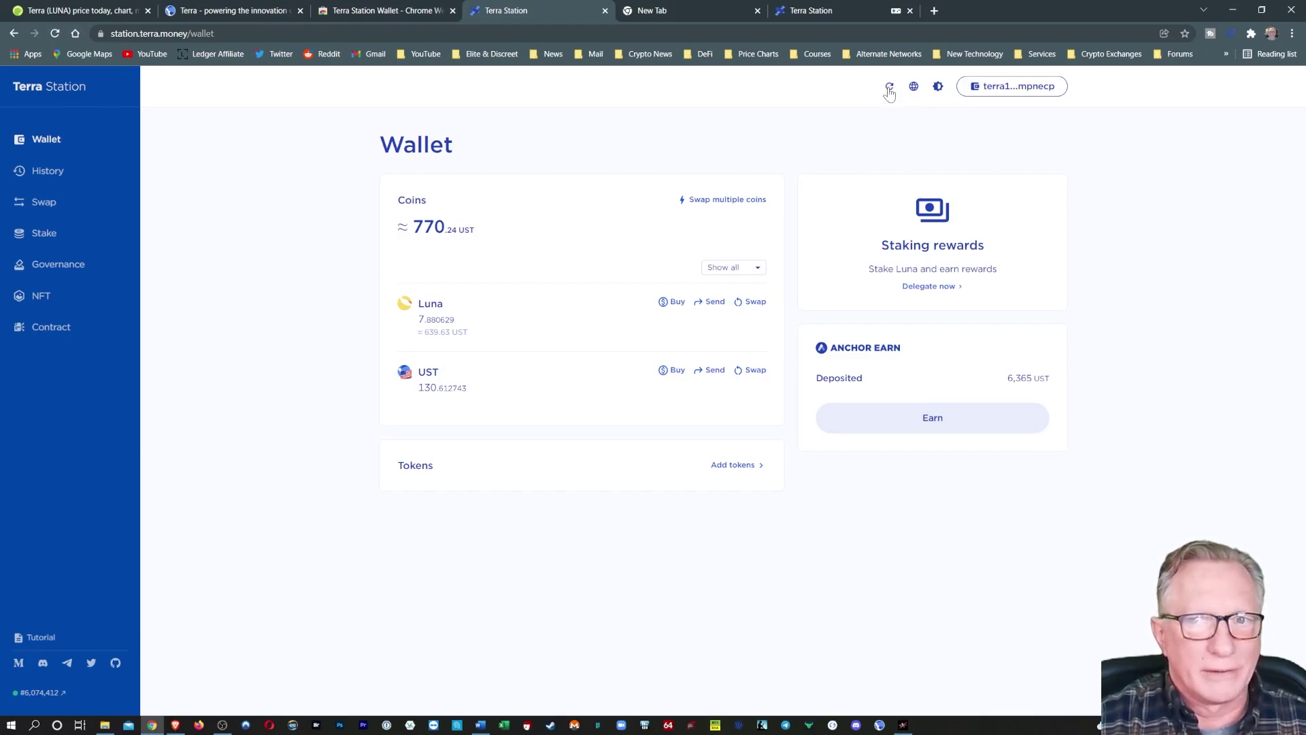
Step: Refresh balances so Luna reads 8.991019, check the incoming 1.11039 Luna in History, then return to Wallet
left_click(889, 88)
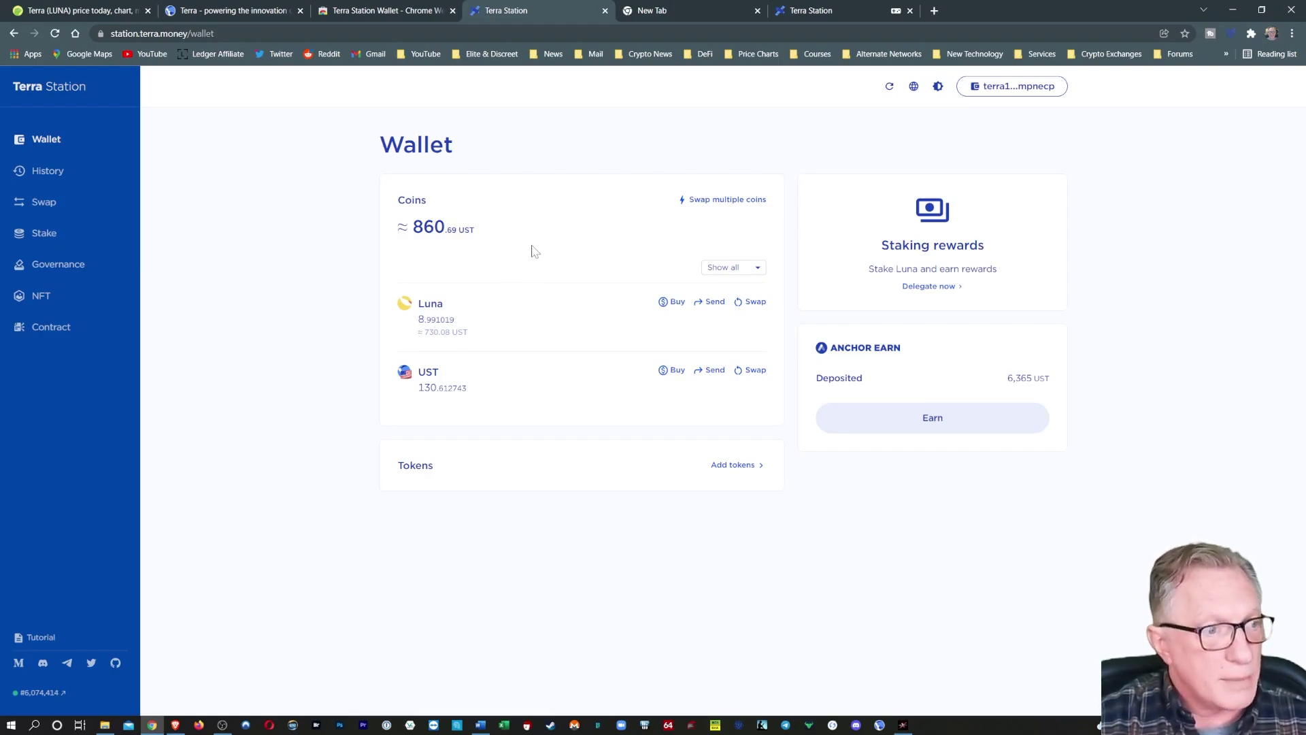
left_click(45, 175)
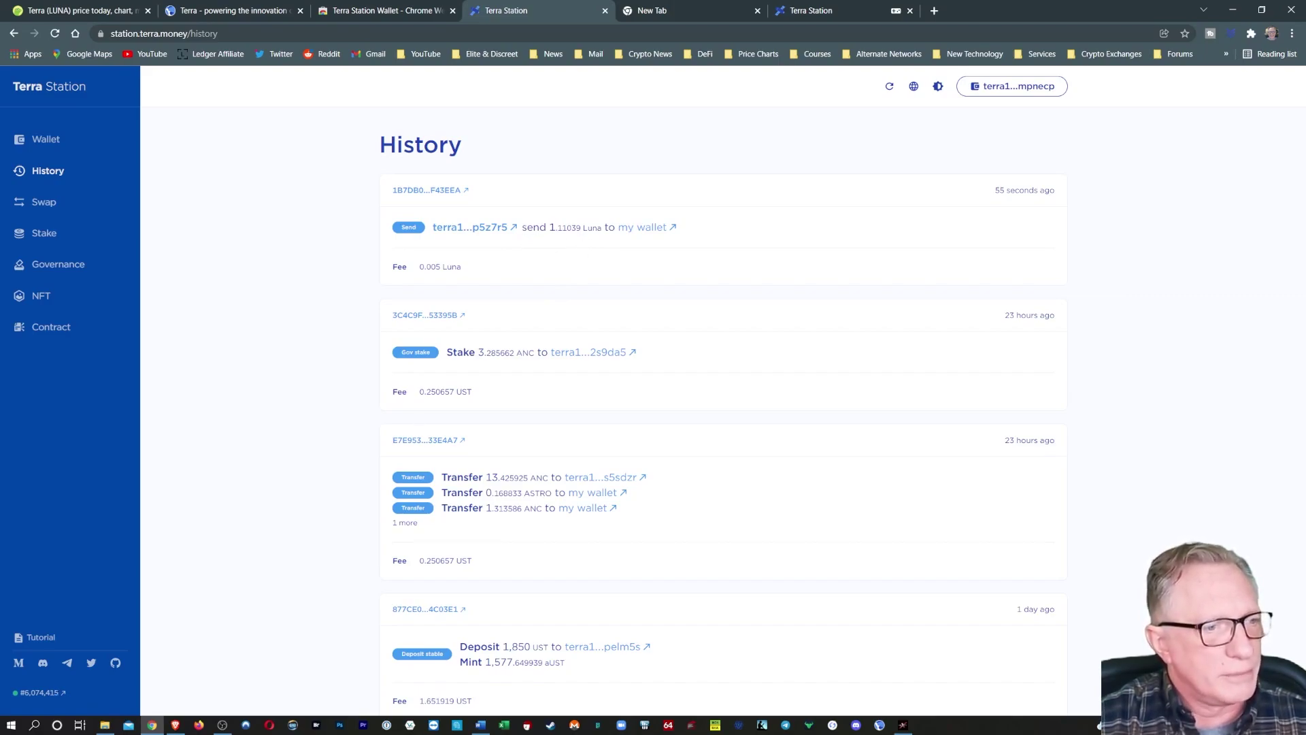
left_click(37, 138)
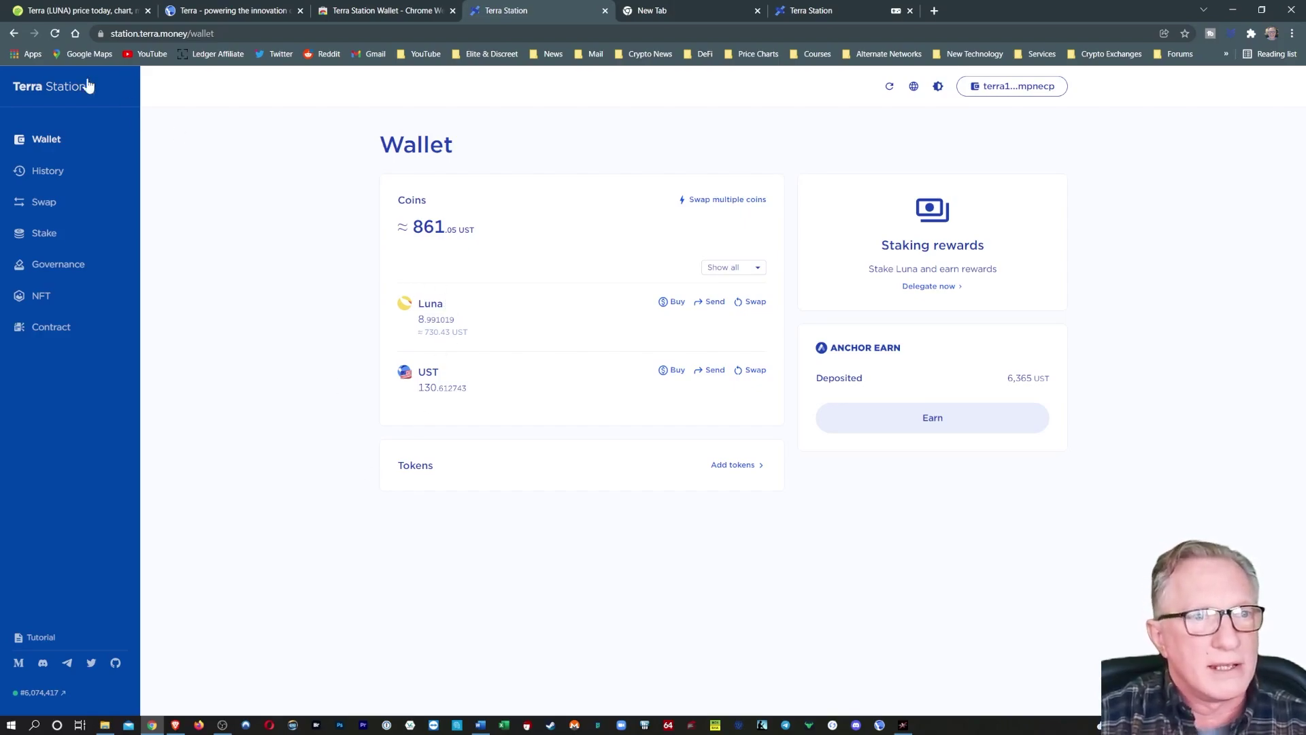
Step: Show the Swap page and load Anchor from the DeFi > Terra Luna bookmarks in a new tab
left_click(39, 203)
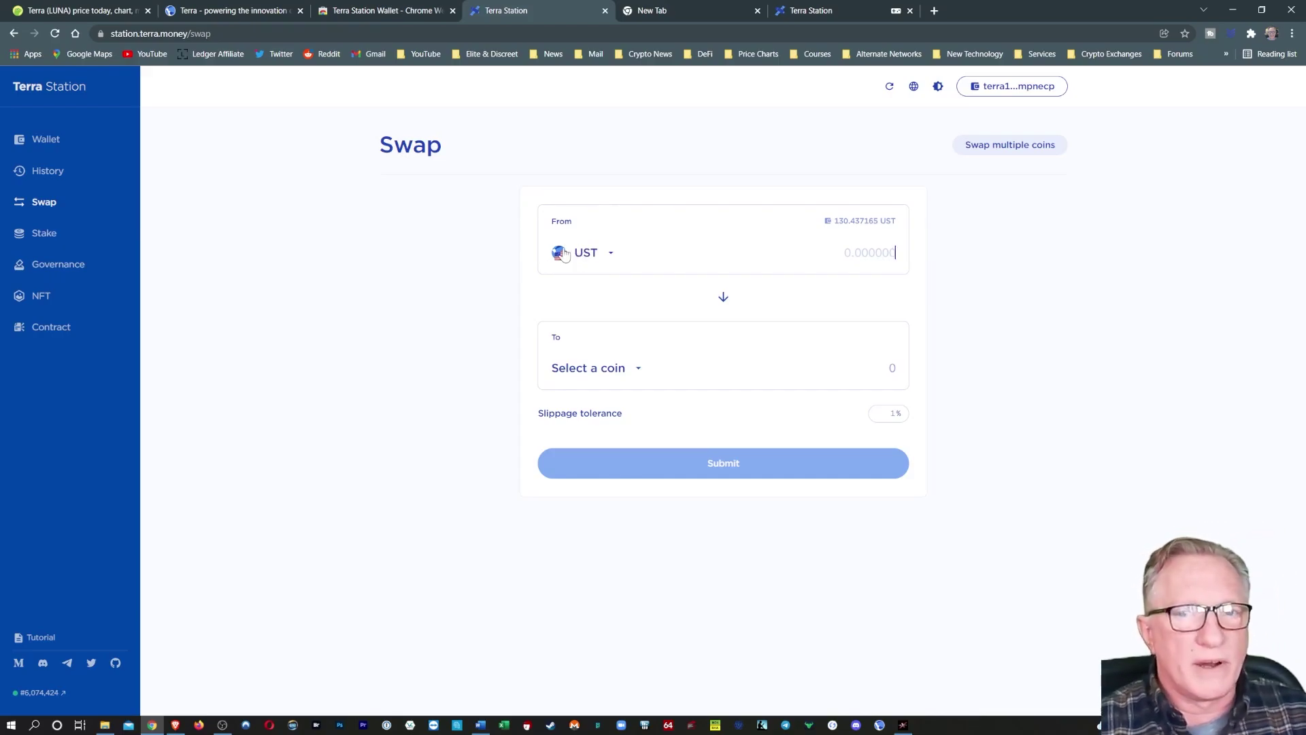
left_click(651, 10)
left_click(705, 54)
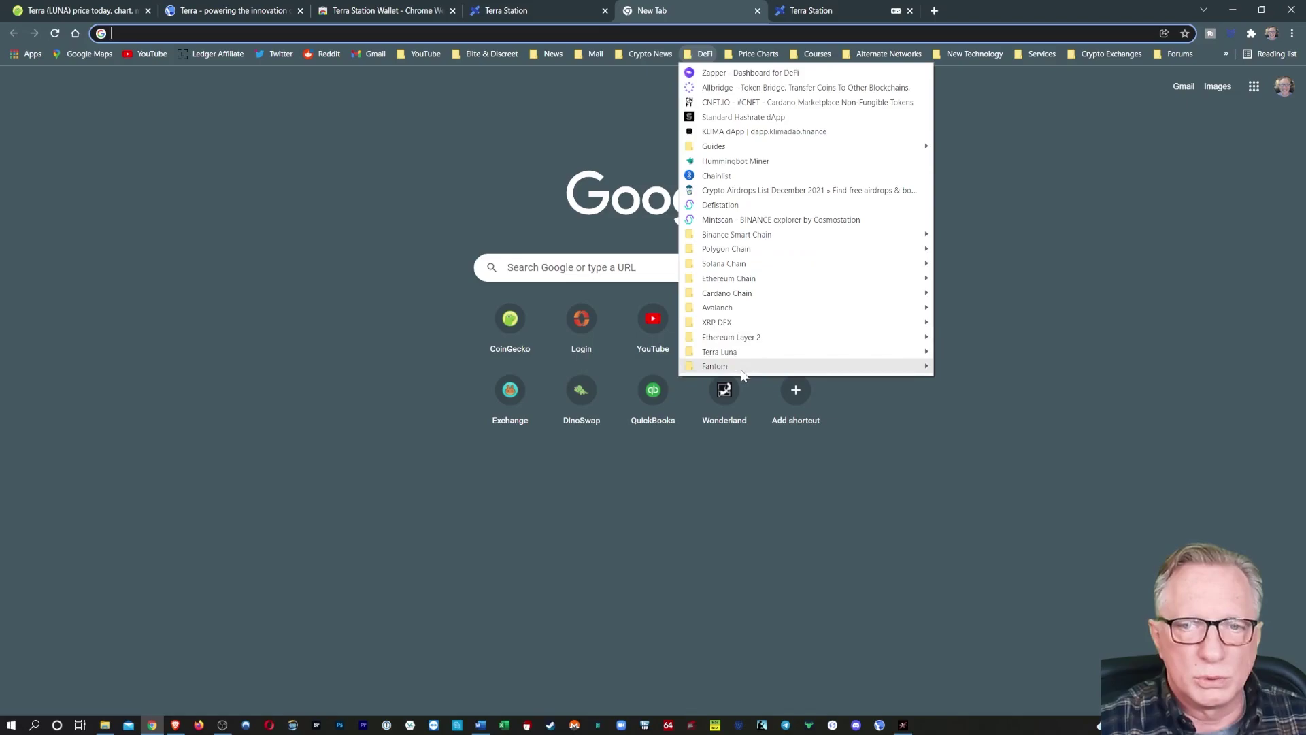
mouse_move(753, 352)
left_click(966, 351)
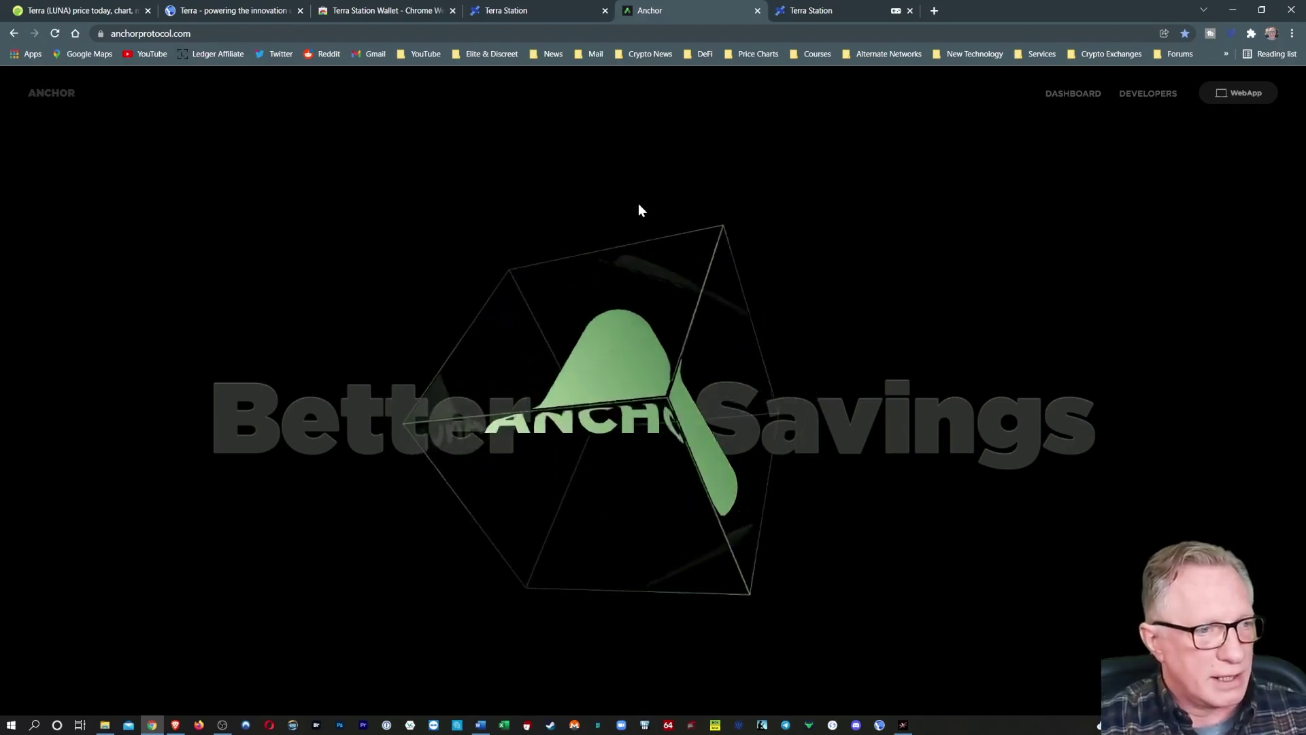
left_click(506, 10)
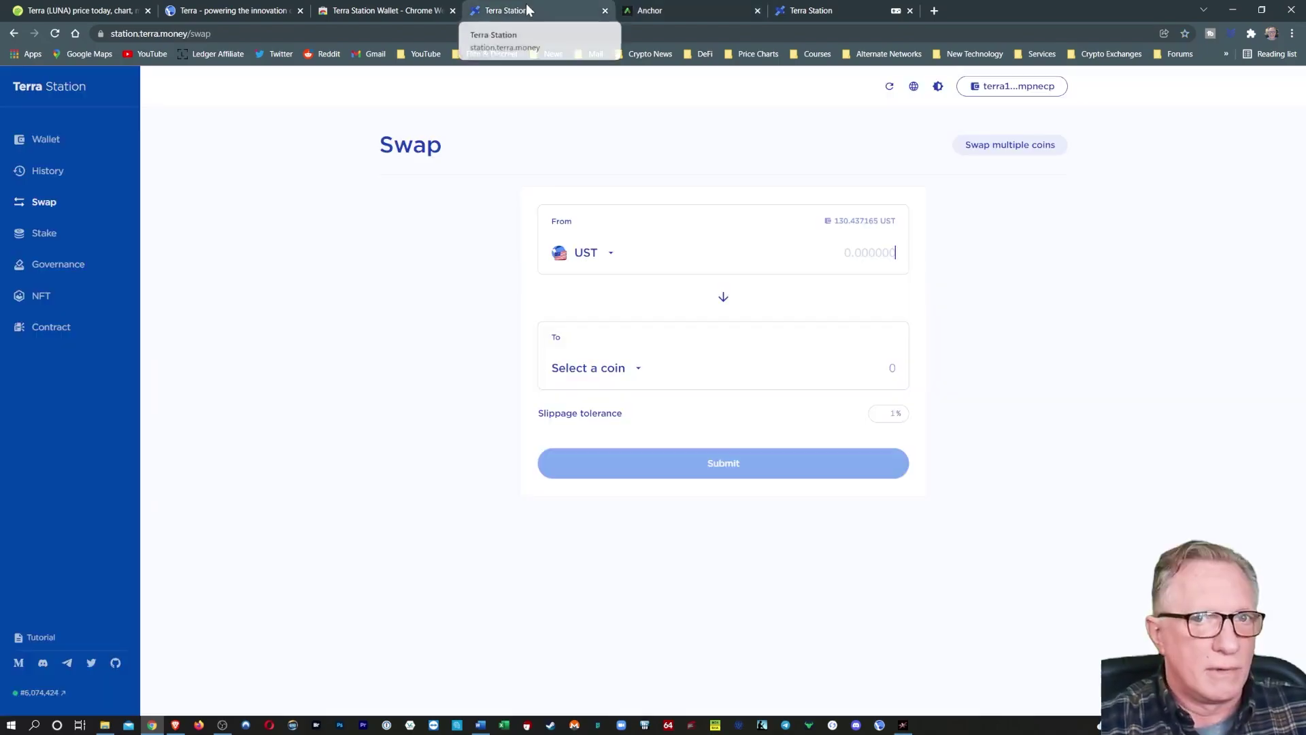
left_click(720, 8)
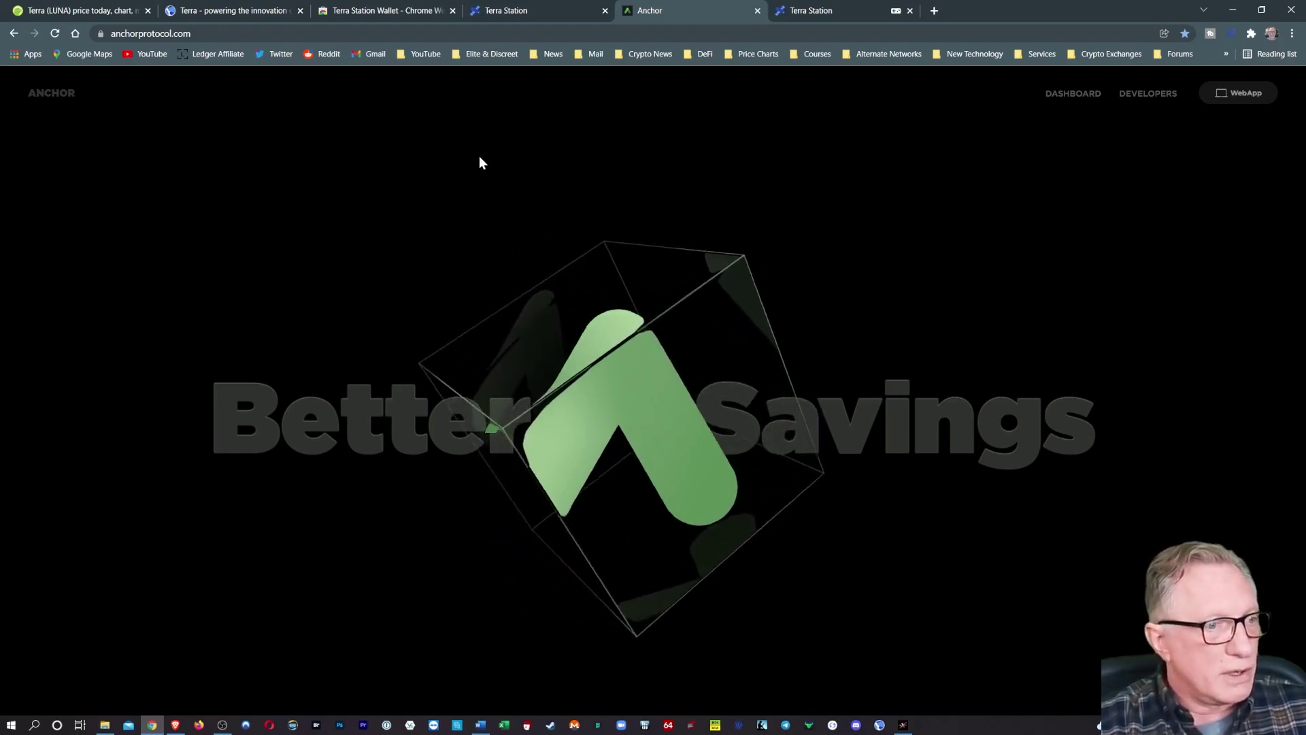
left_click(528, 10)
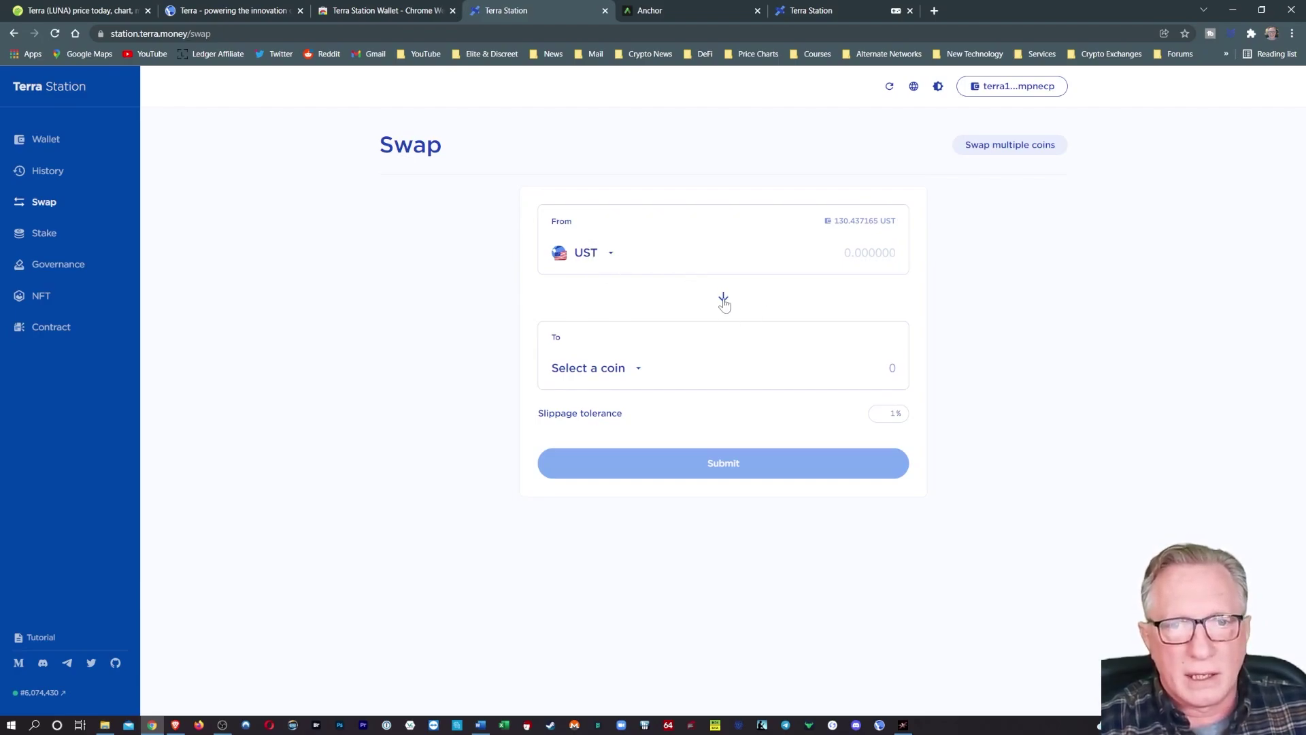
Step: Set the swap to go from Luna to ANC, then bring up the Stake validators list
left_click(723, 298)
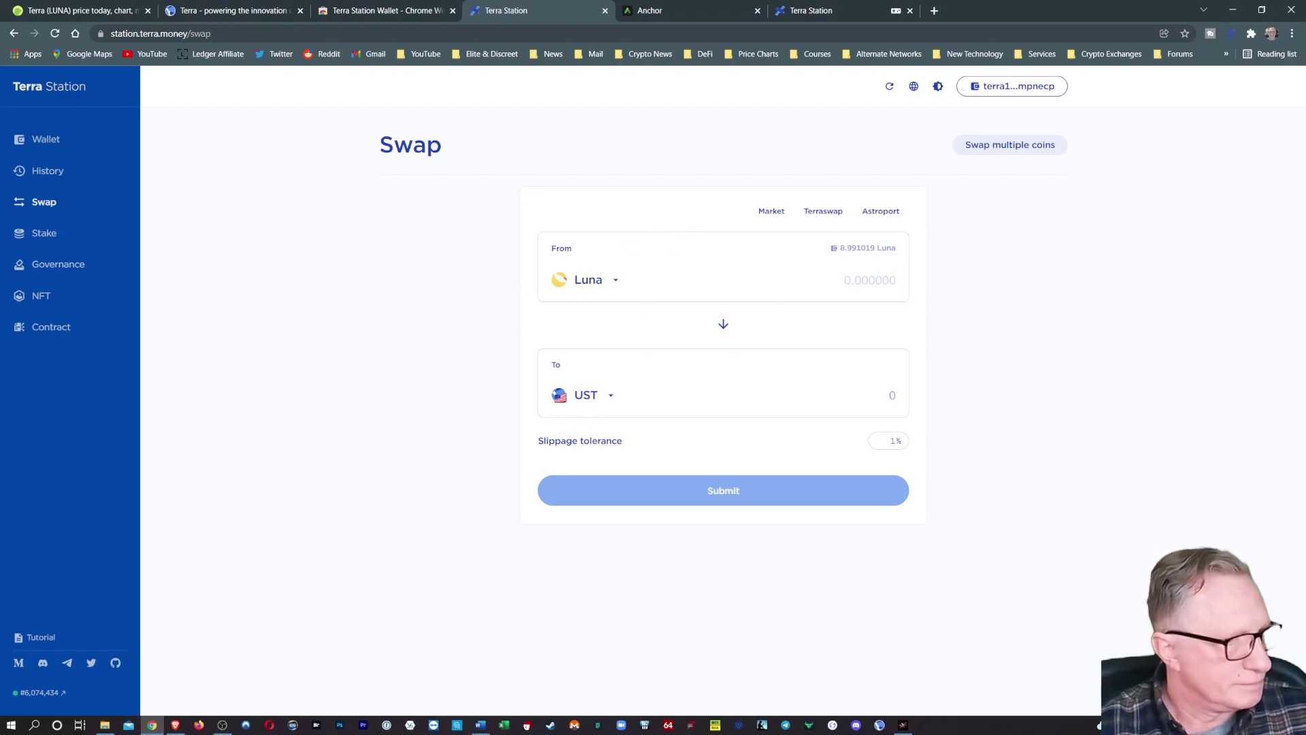
left_click(609, 400)
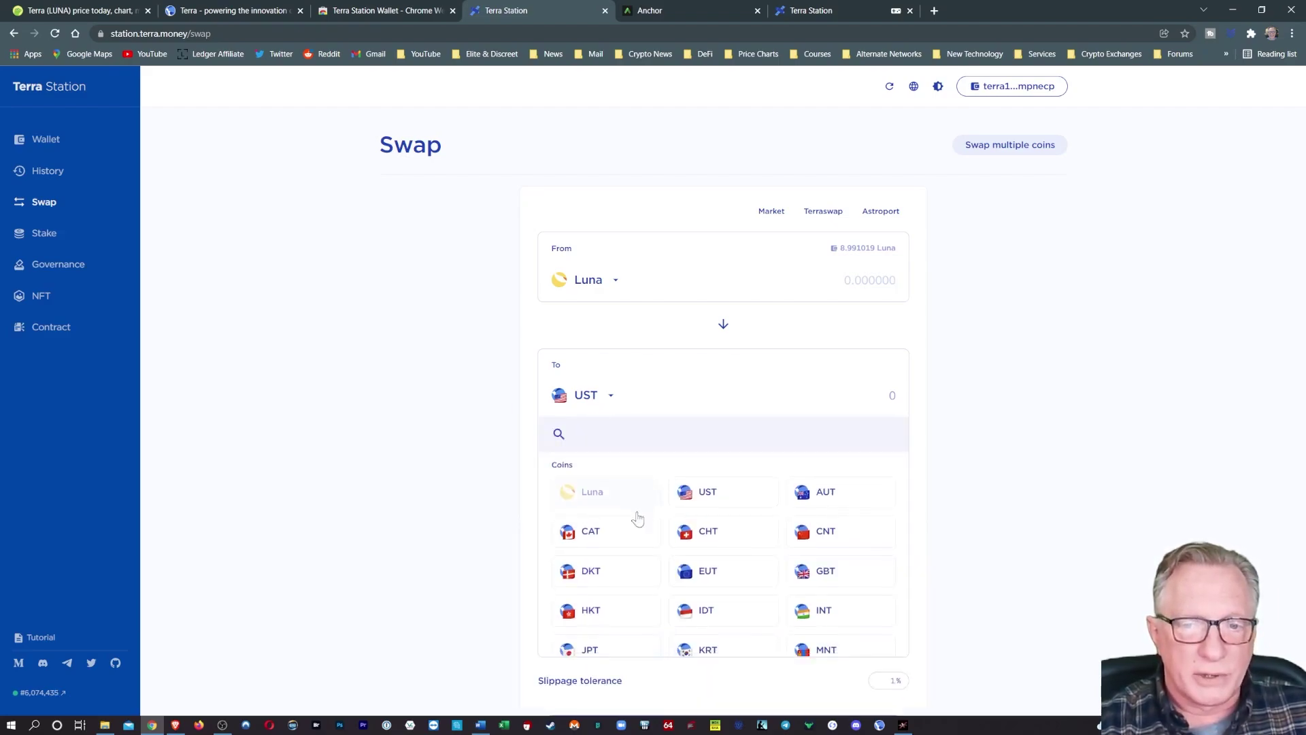
scroll(633, 524, "down", 5)
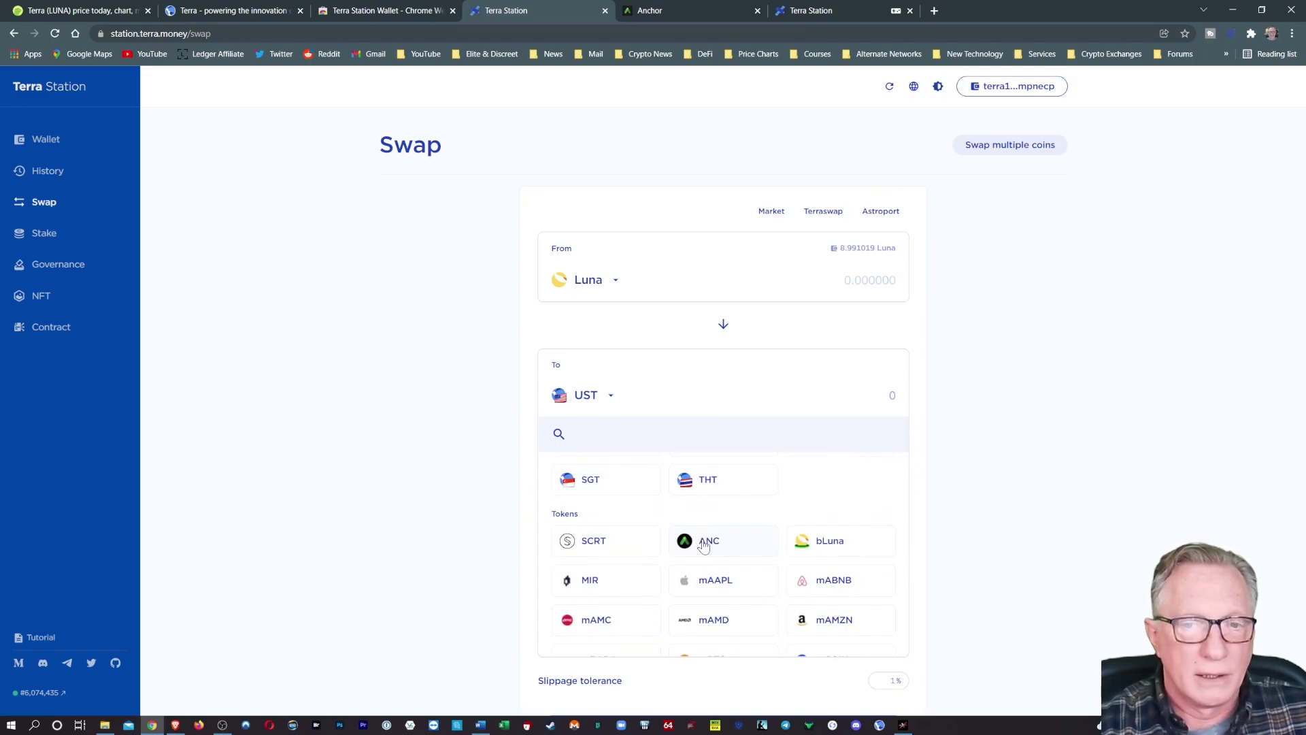
left_click(701, 541)
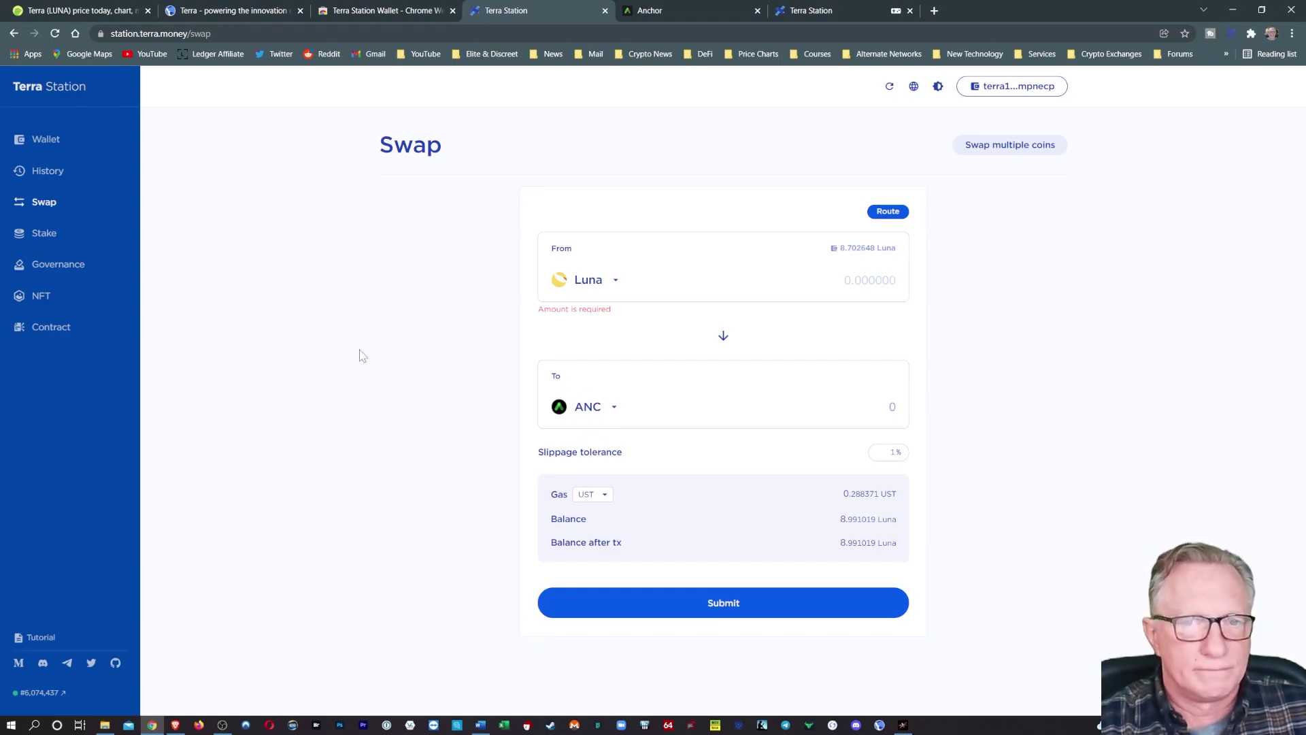
left_click(40, 236)
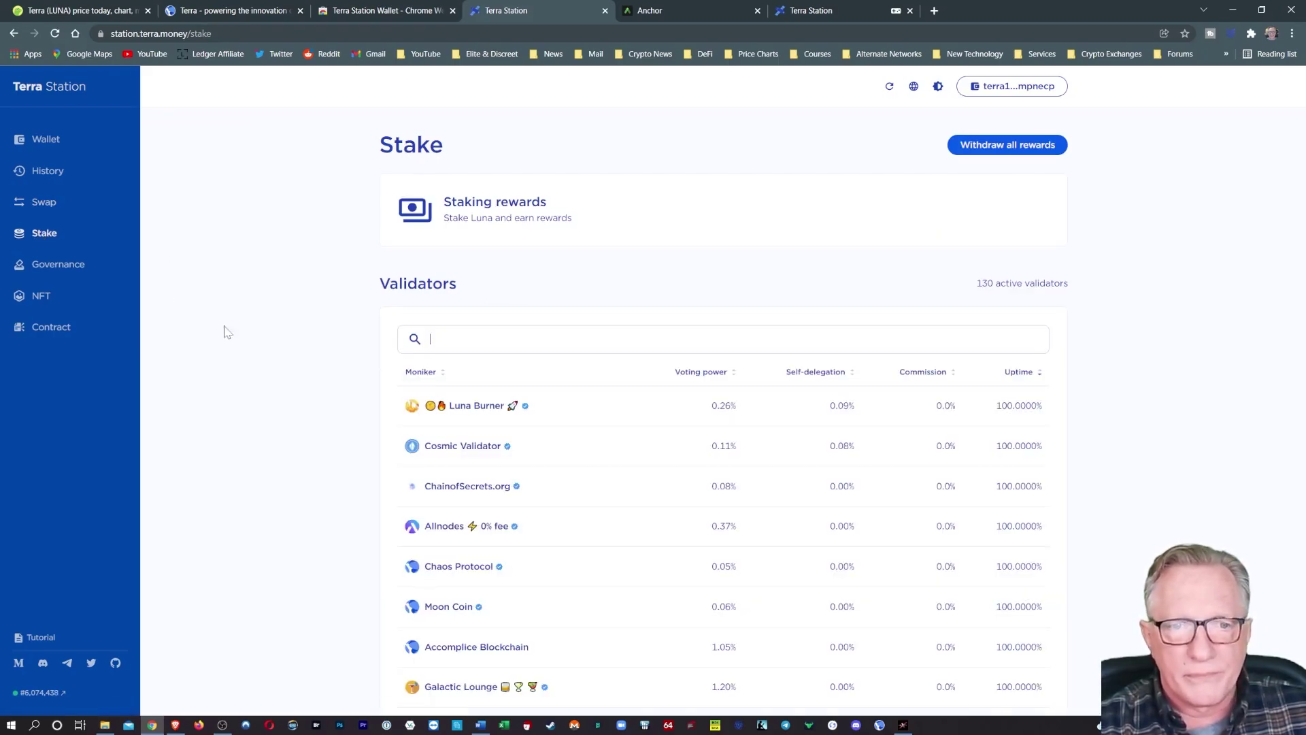
Step: Preview delegating the maximum Luna balance to Luna Burner, then back out to the validators list
left_click(468, 406)
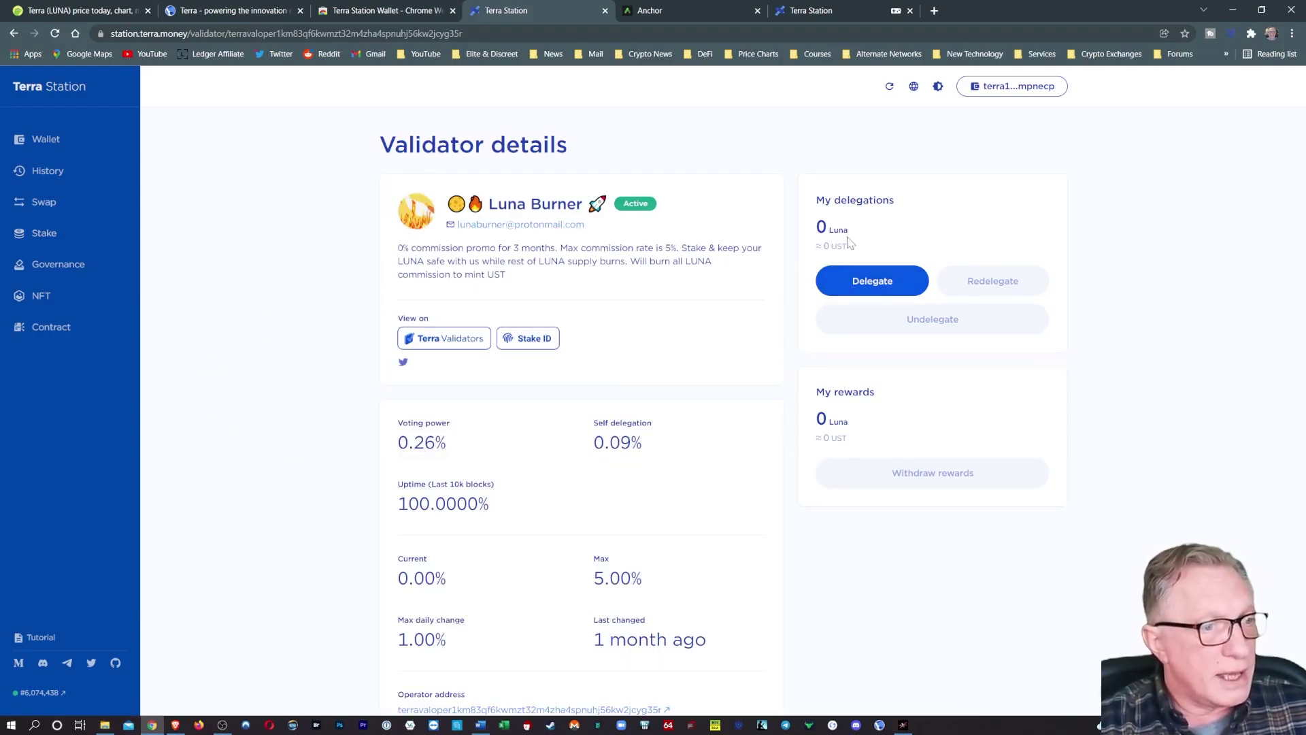
left_click(871, 286)
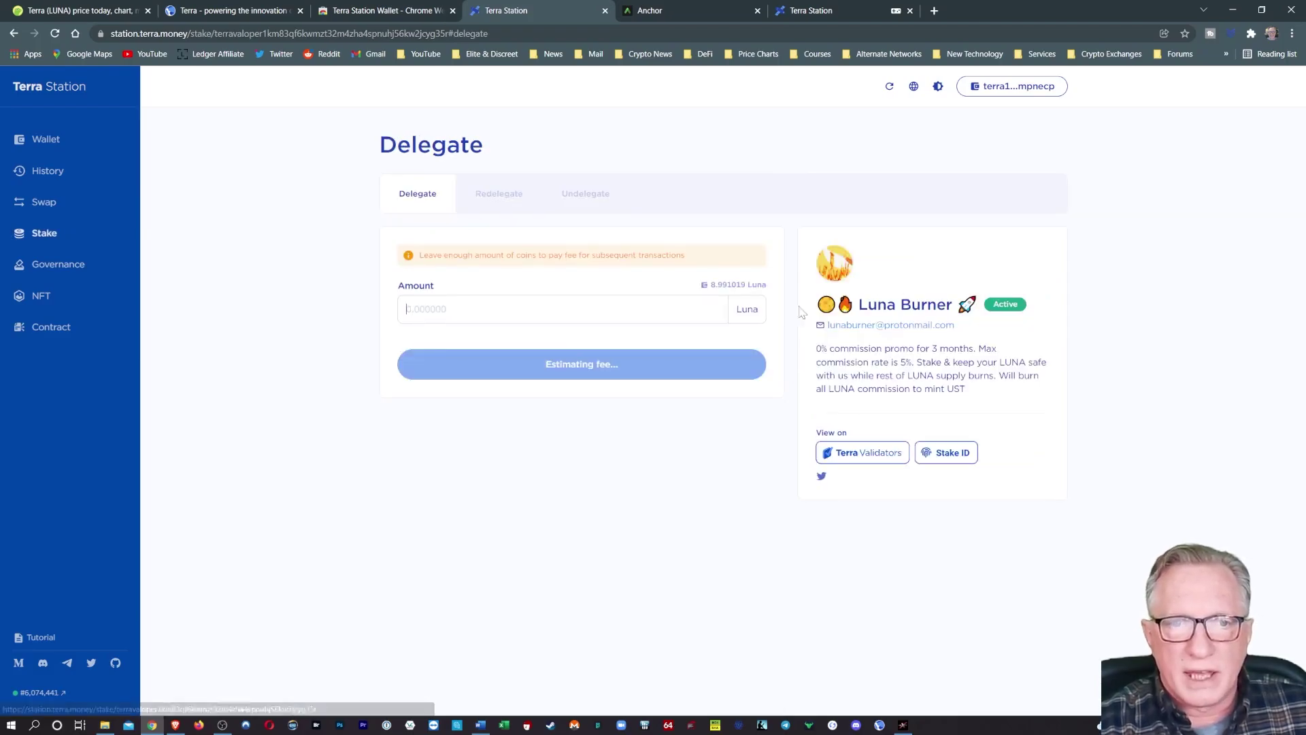
left_click(723, 286)
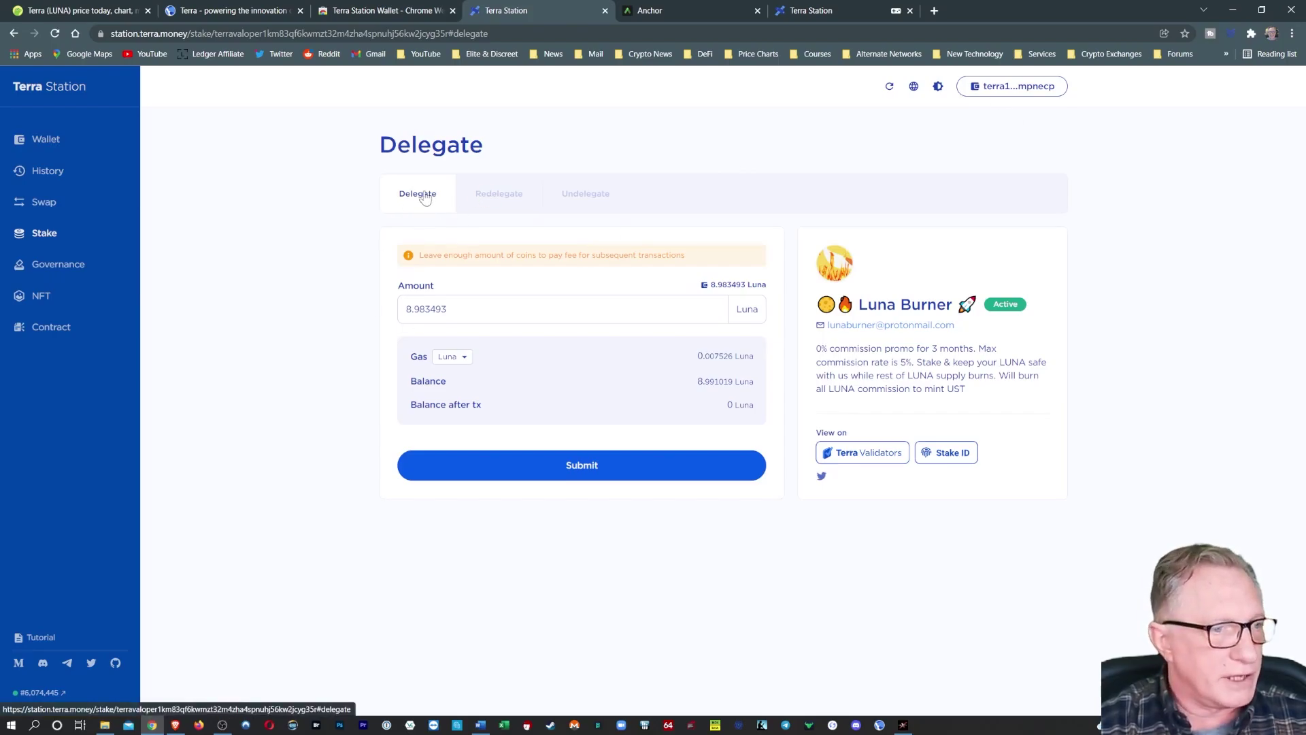
left_click(13, 35)
left_click(13, 34)
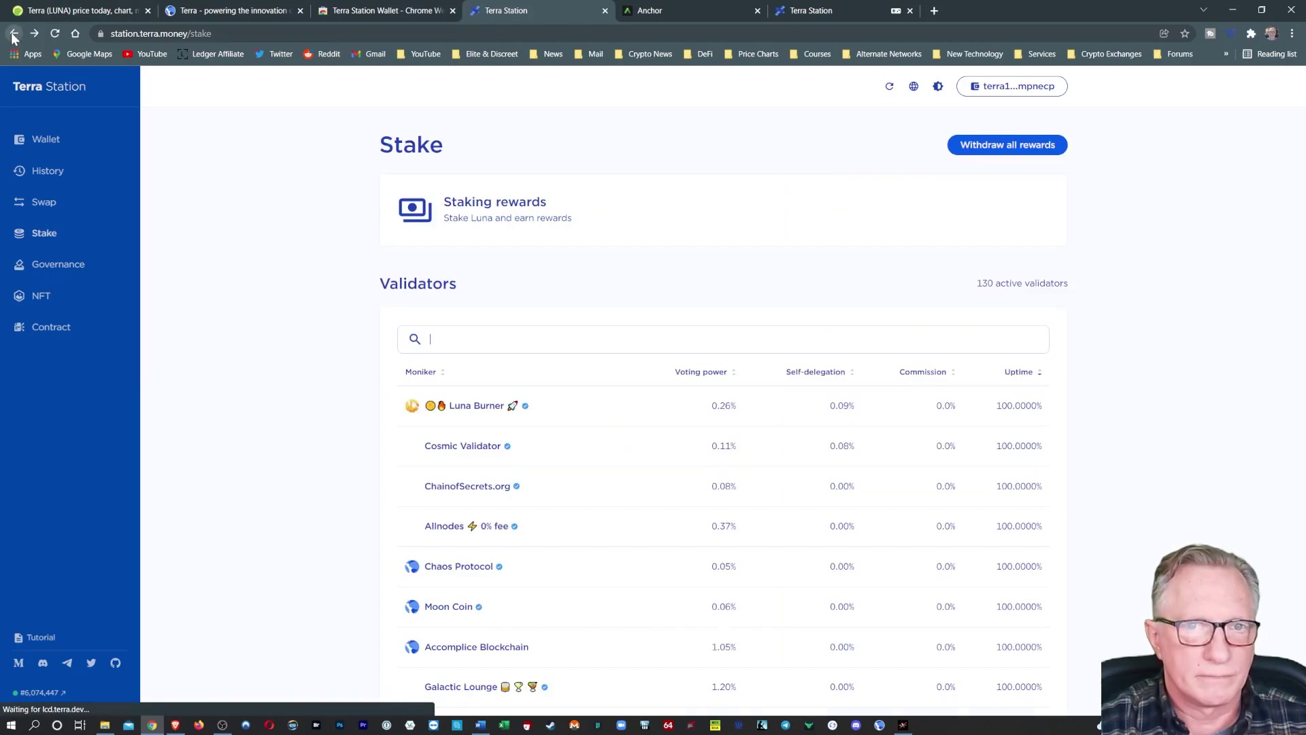
Step: View Cosmic Validator's details and open its website in a new tab
scroll(521, 482, "down", 4)
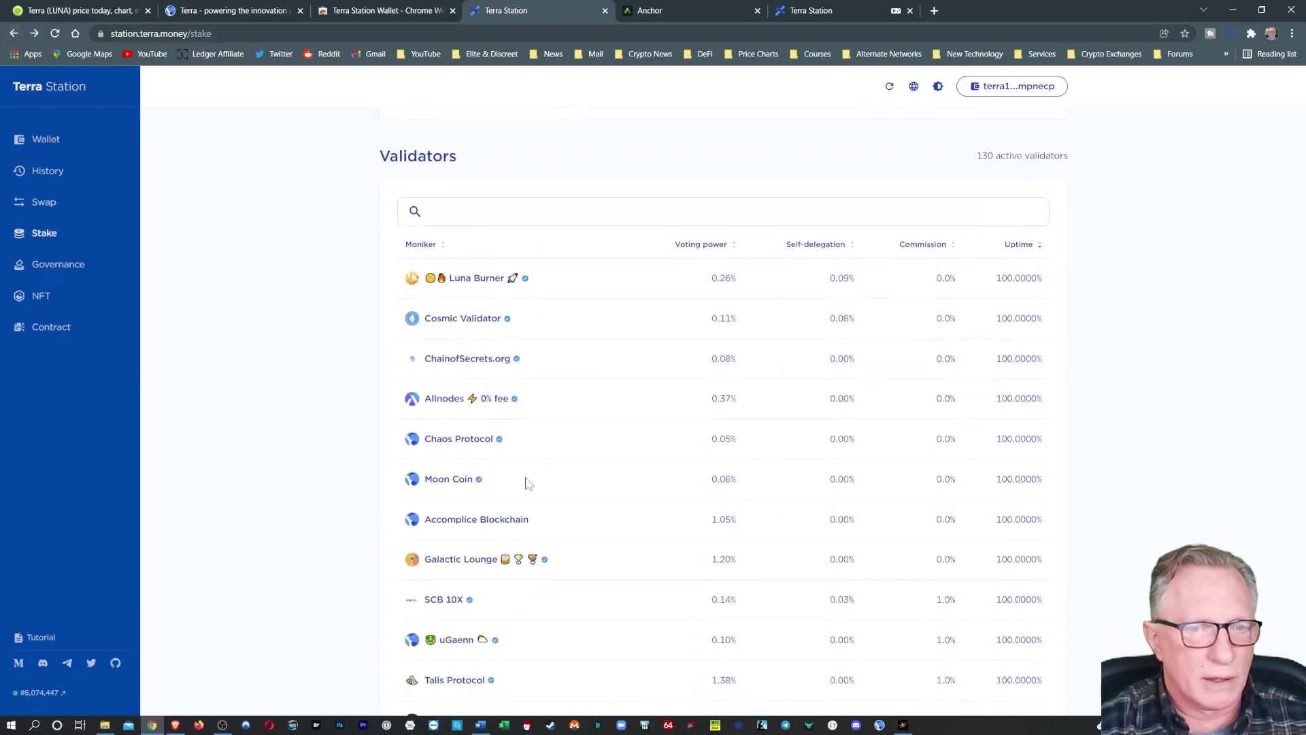
scroll(551, 450, "up", 3)
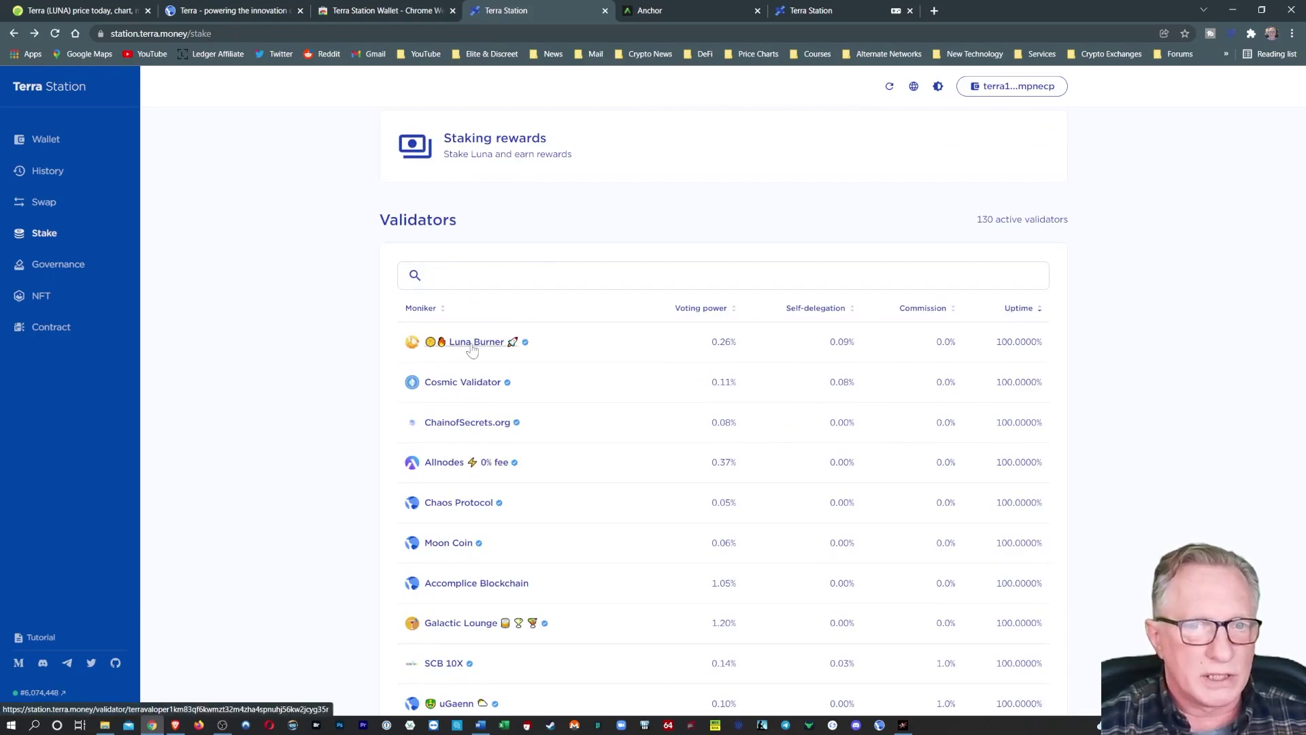
left_click(449, 389)
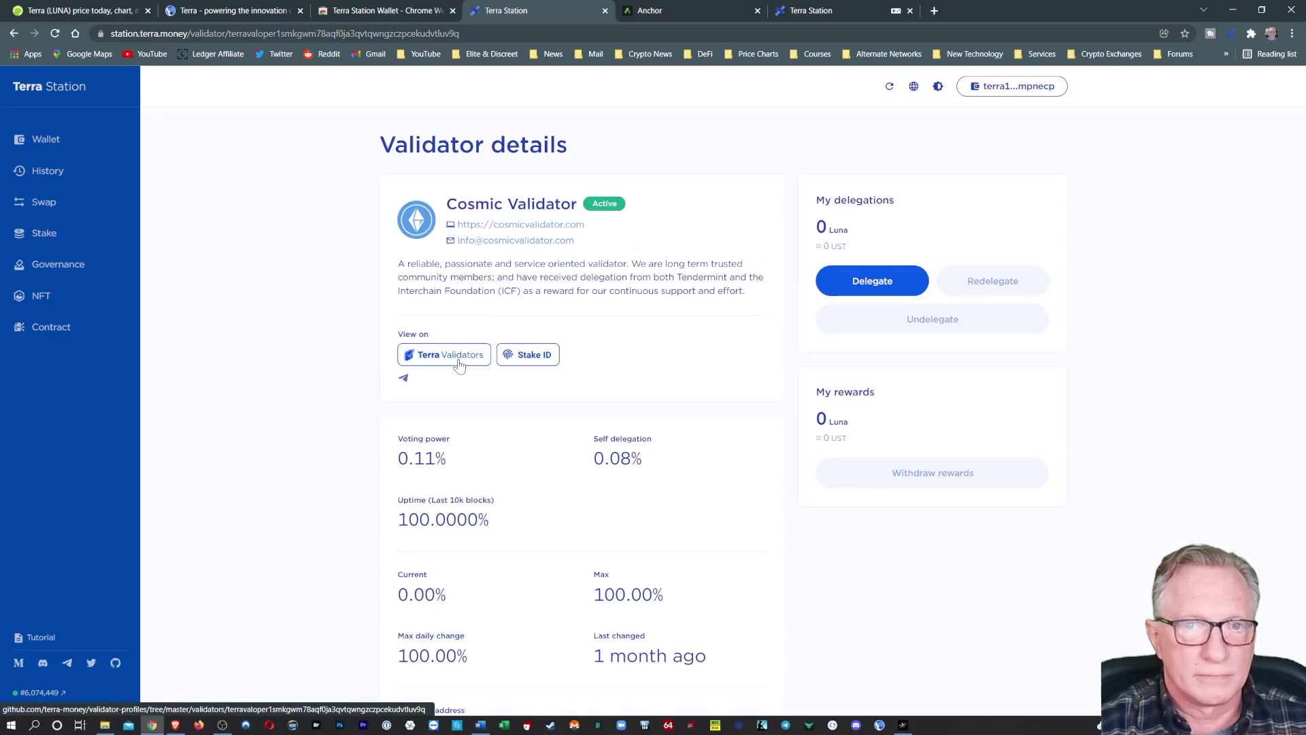
left_click(537, 227)
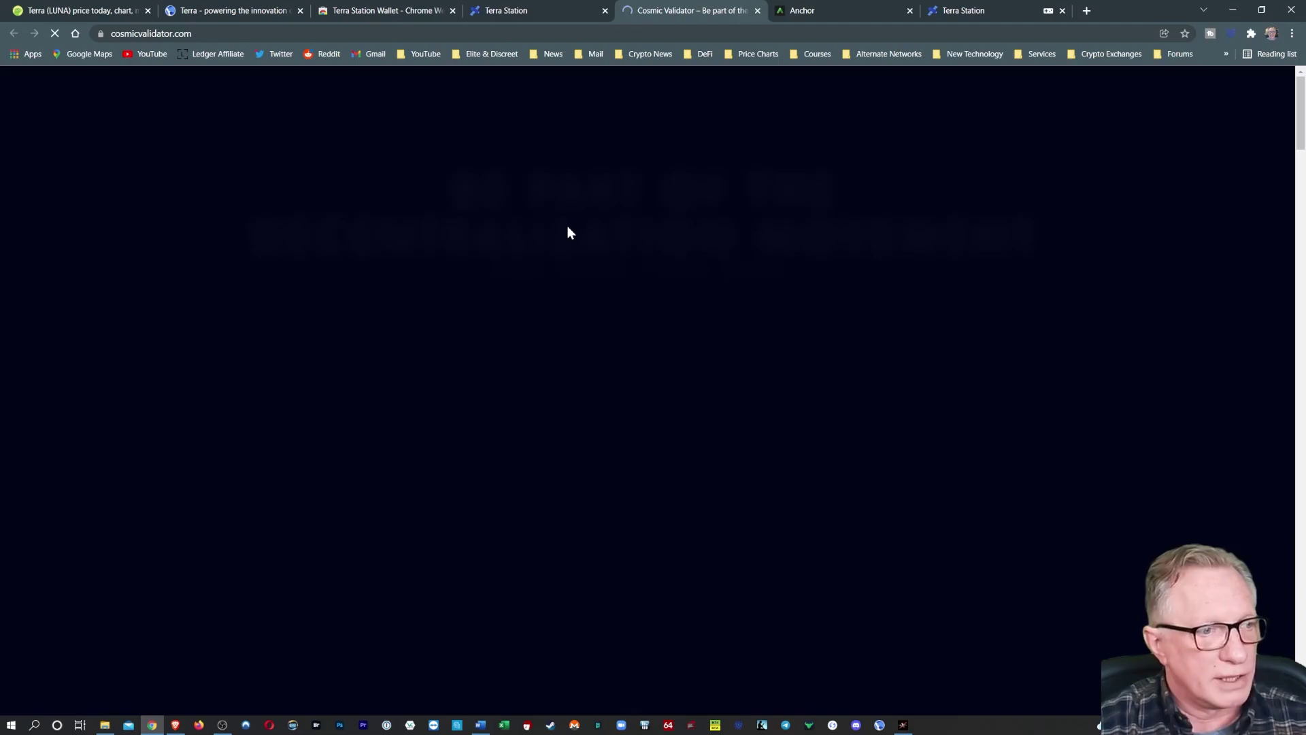
Step: Switch back to the Terra Station Wallet tab showing 8.991019 Luna
key("ctrl+shift+Tab")
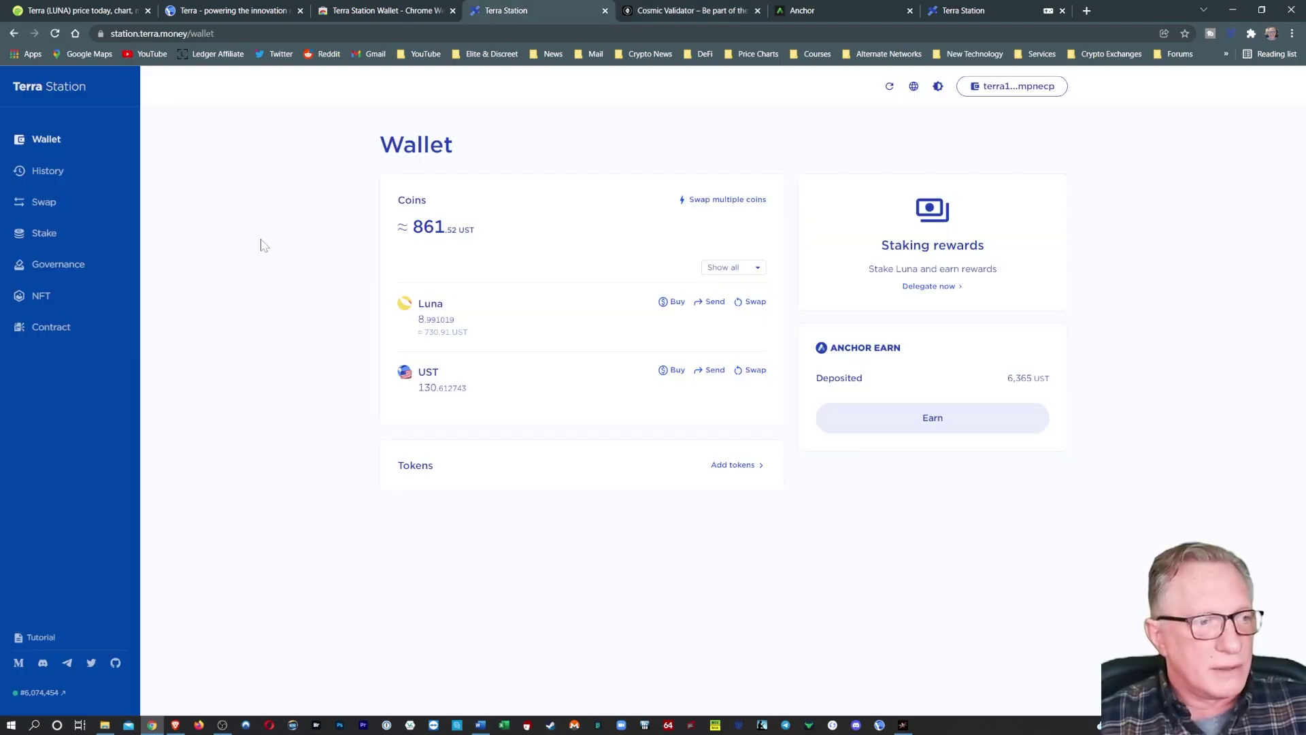